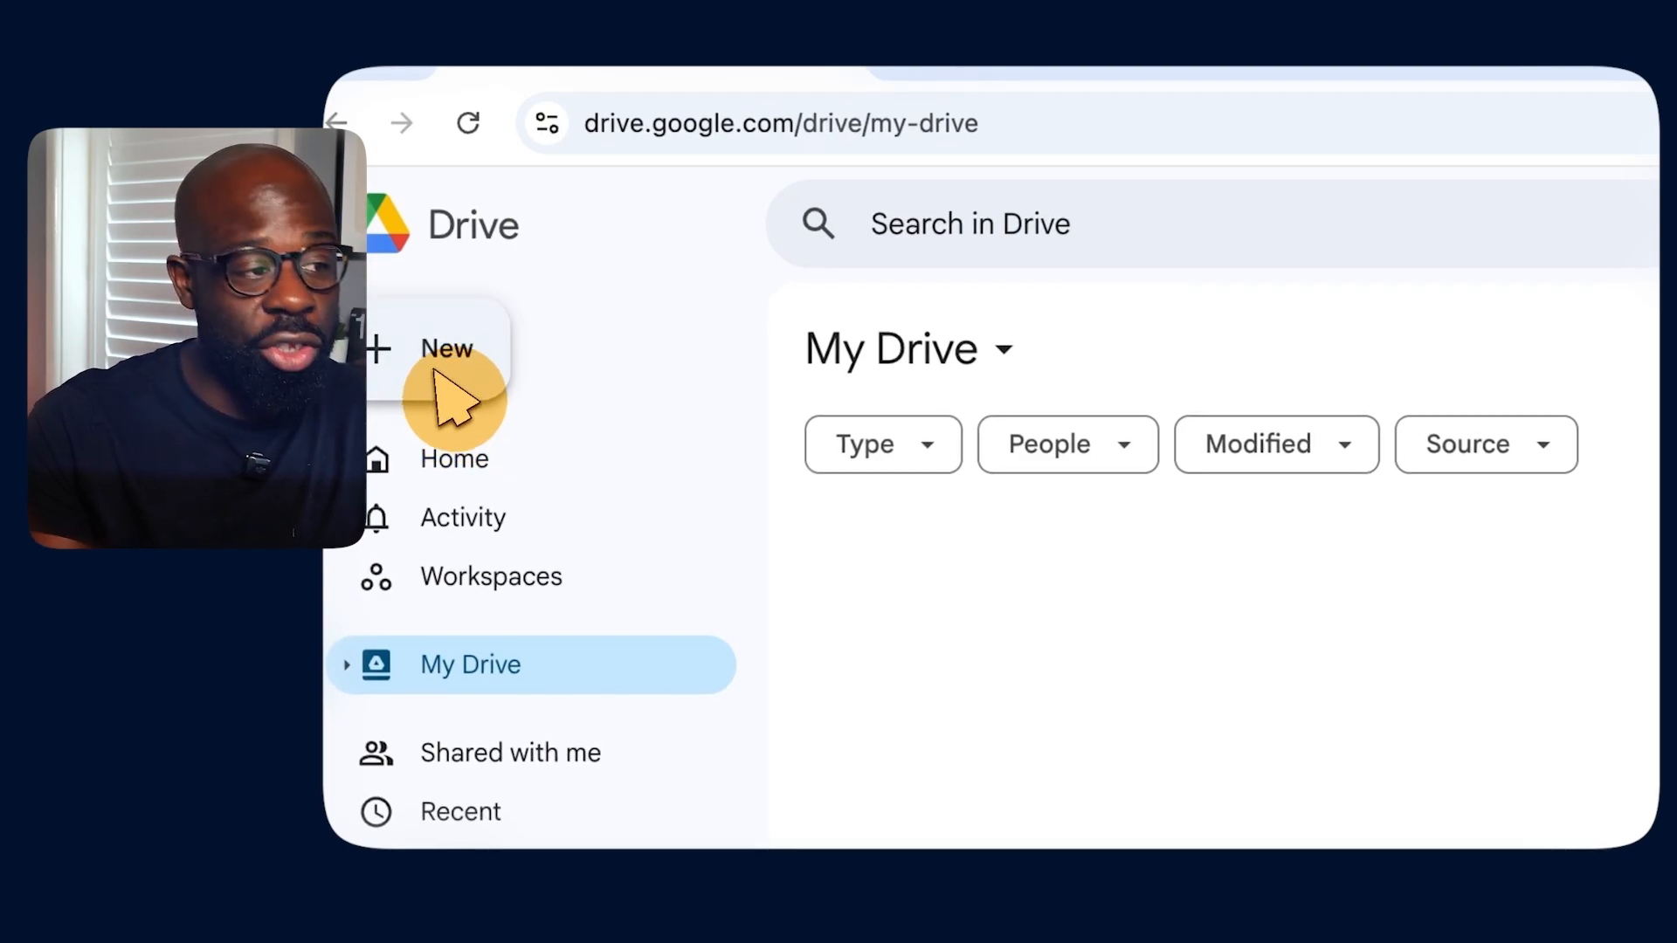
Create a folder named 01_TRAINING_MATERIALS in My Drive.
{"action": "left_click", "coordinate": [435, 370]}
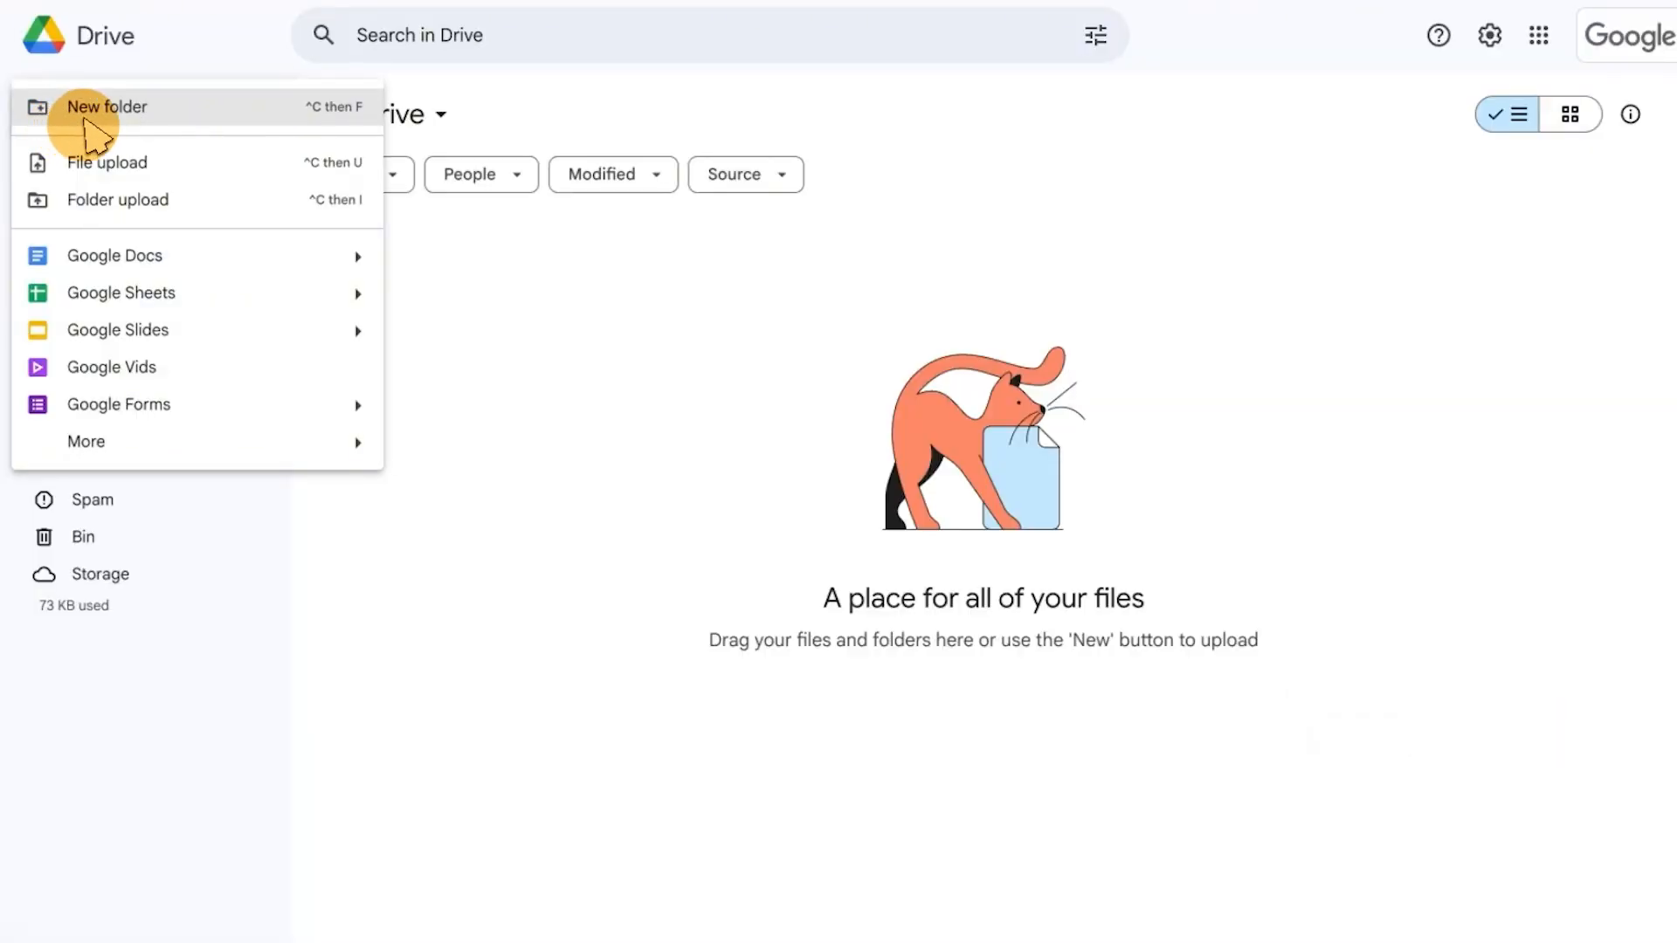
{"action": "left_click", "coordinate": [72, 109]}
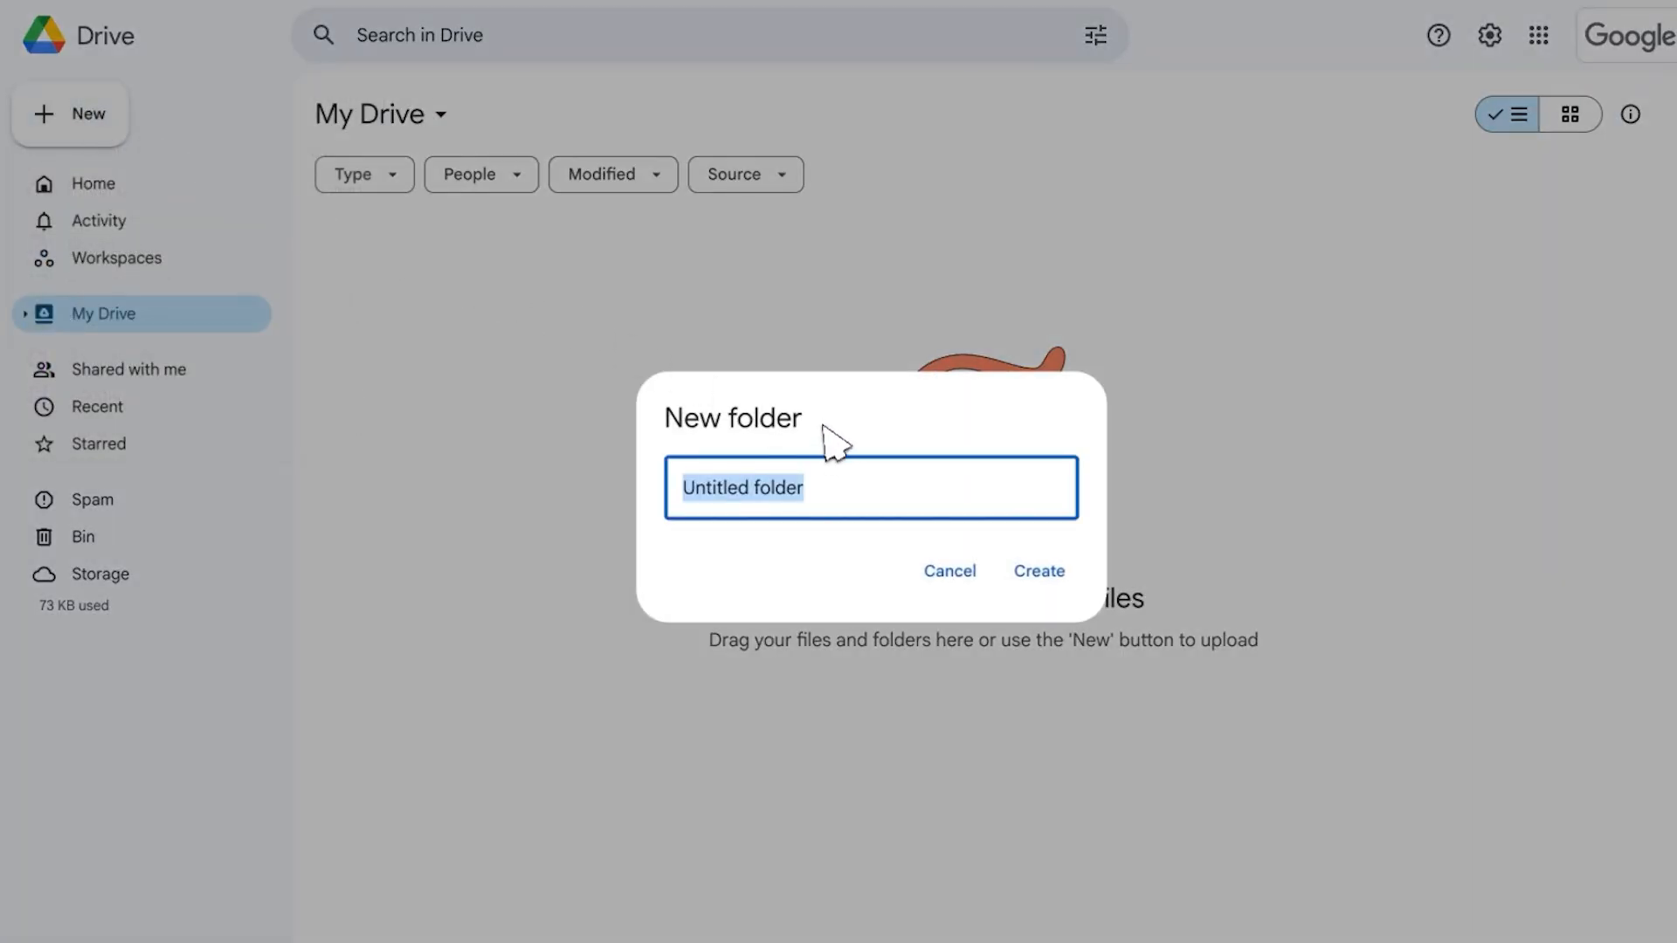
{"action": "type", "text": "01_TRAINING_MATERIALS"}
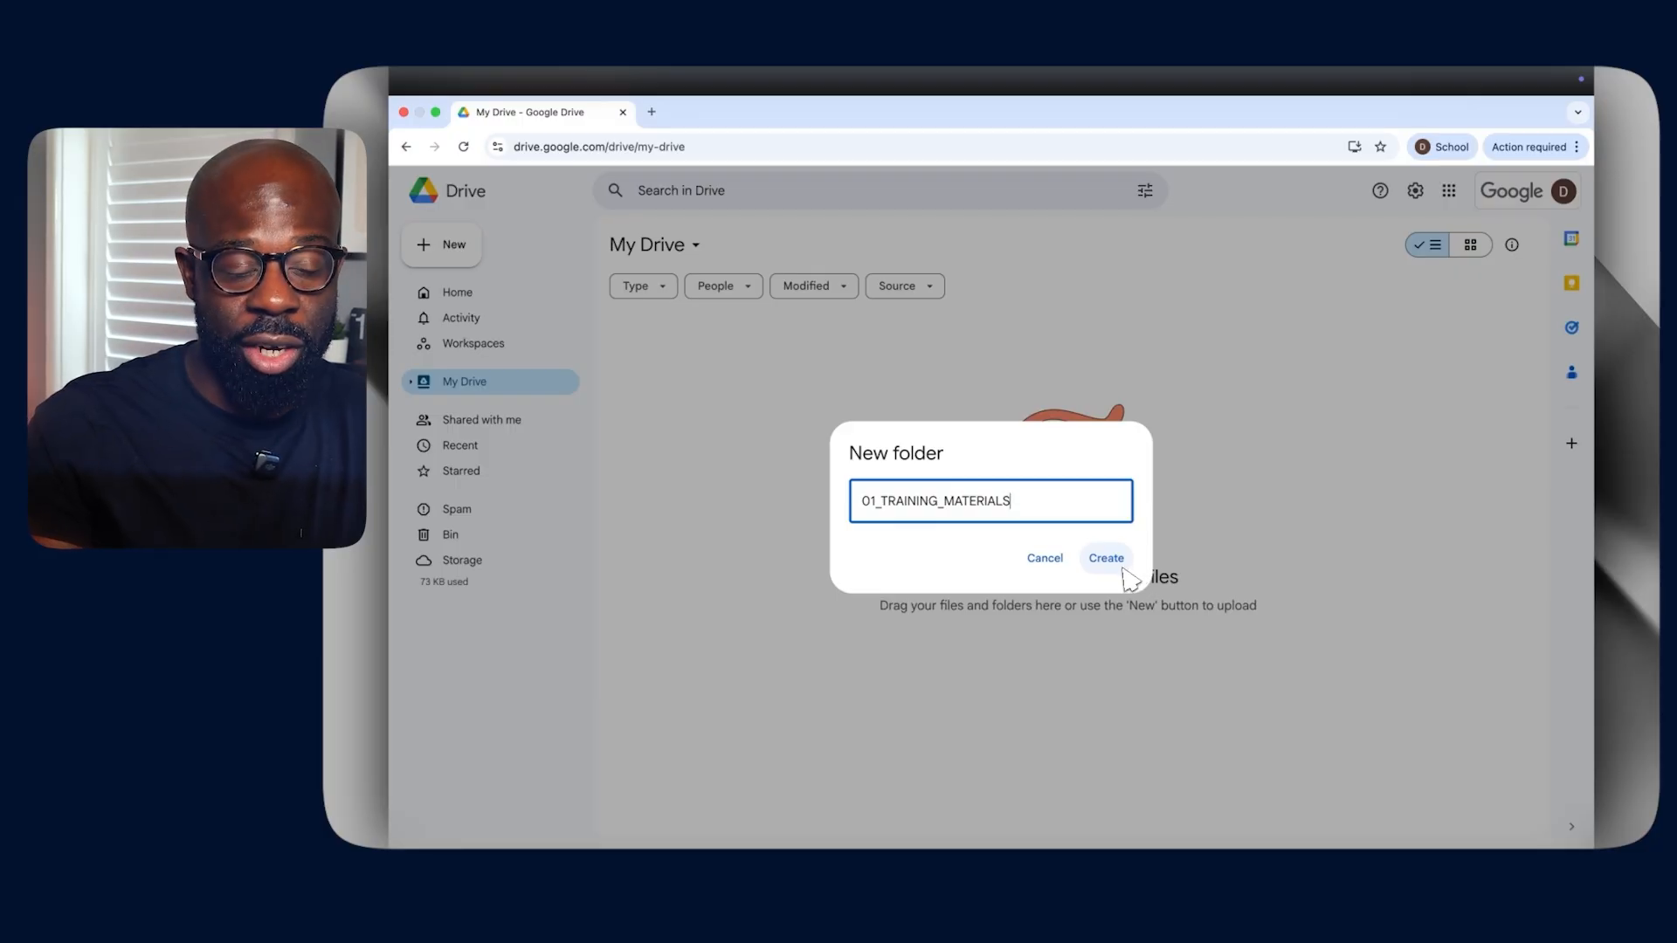
{"action": "left_click", "coordinate": [1124, 569]}
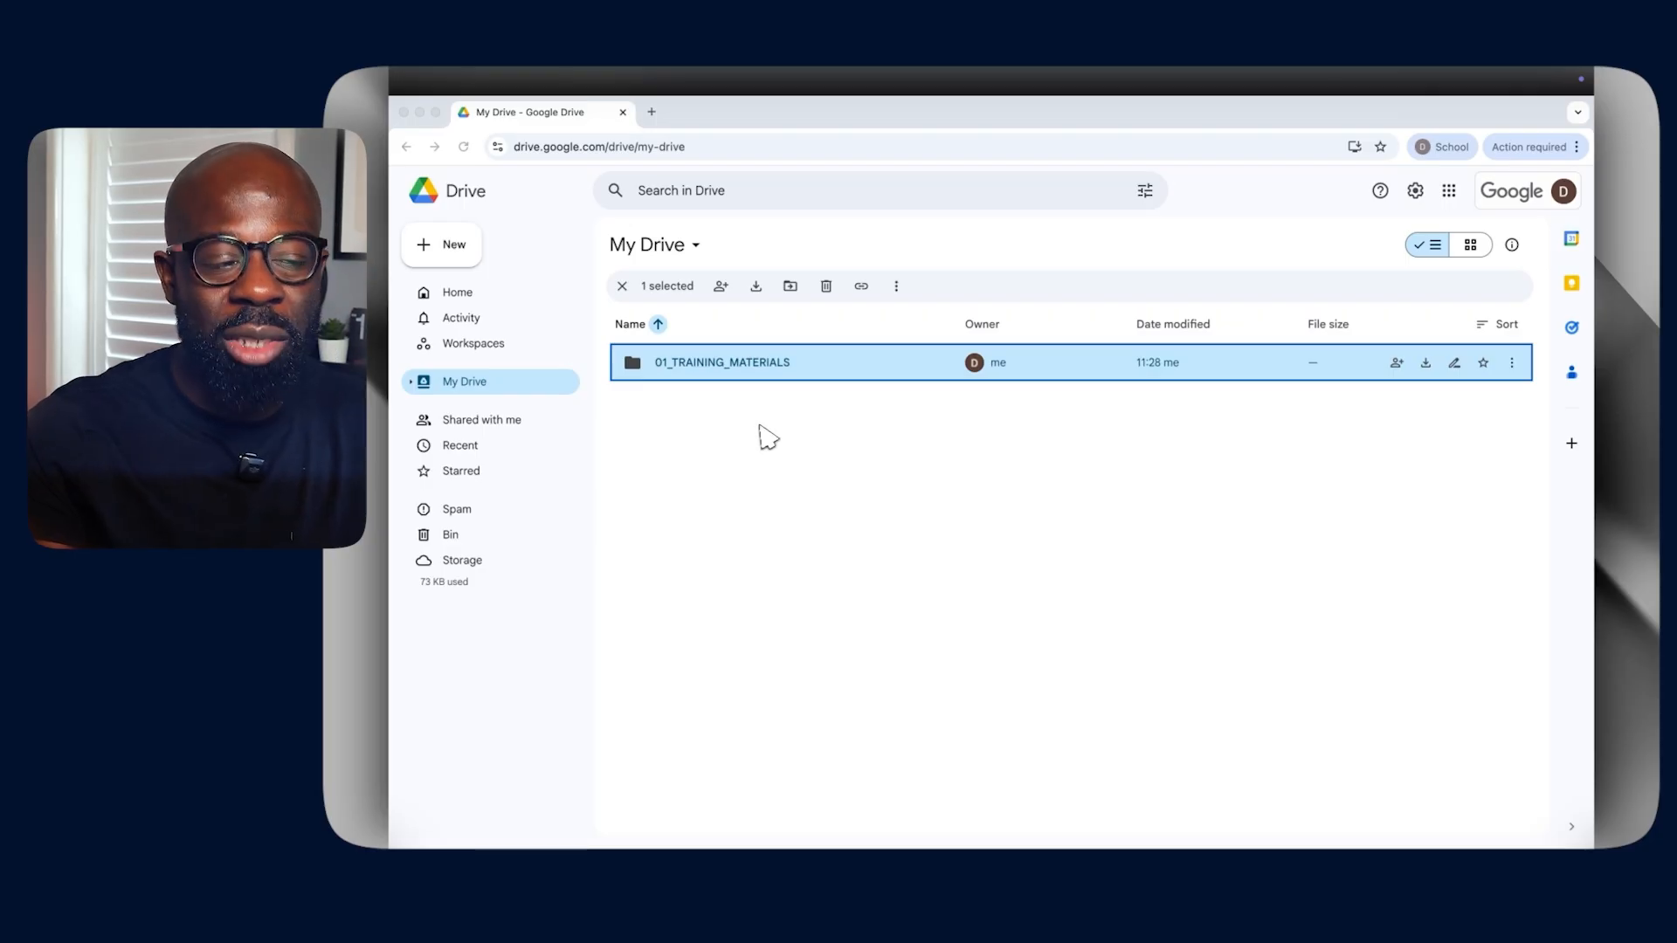
Create a second folder named 02_GEMINI_ROLLOUT in My Drive.
{"action": "right_click", "coordinate": [725, 428]}
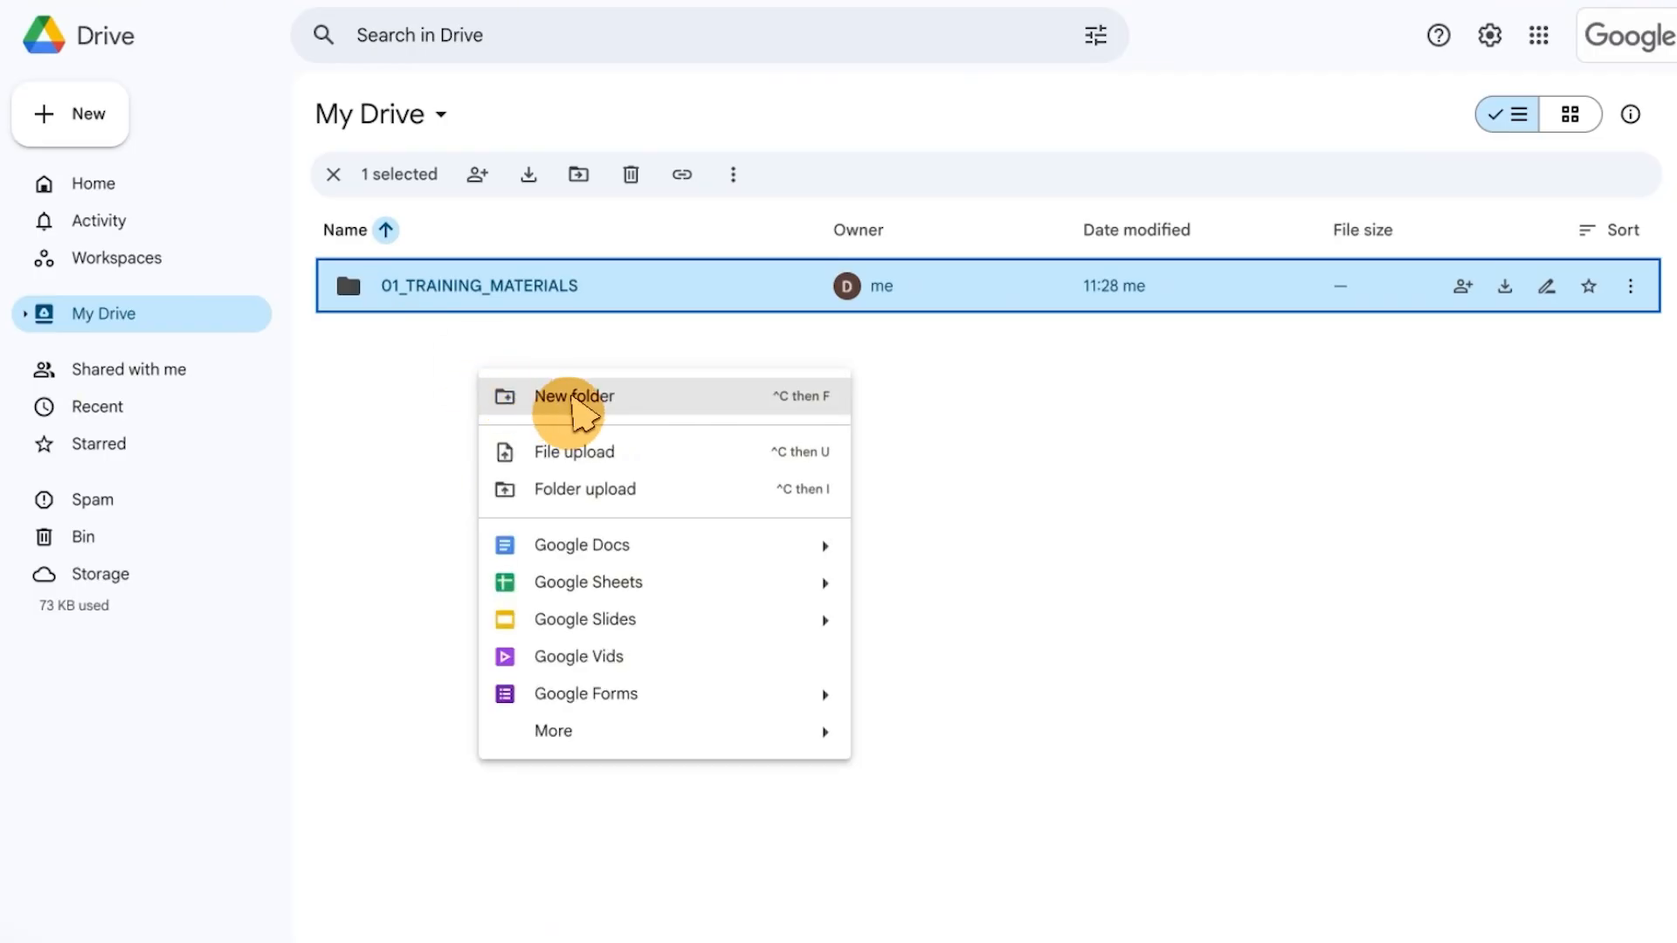
{"action": "left_click", "coordinate": [577, 403]}
{"action": "type", "text": "02_GEMINI_ROLLOUT"}
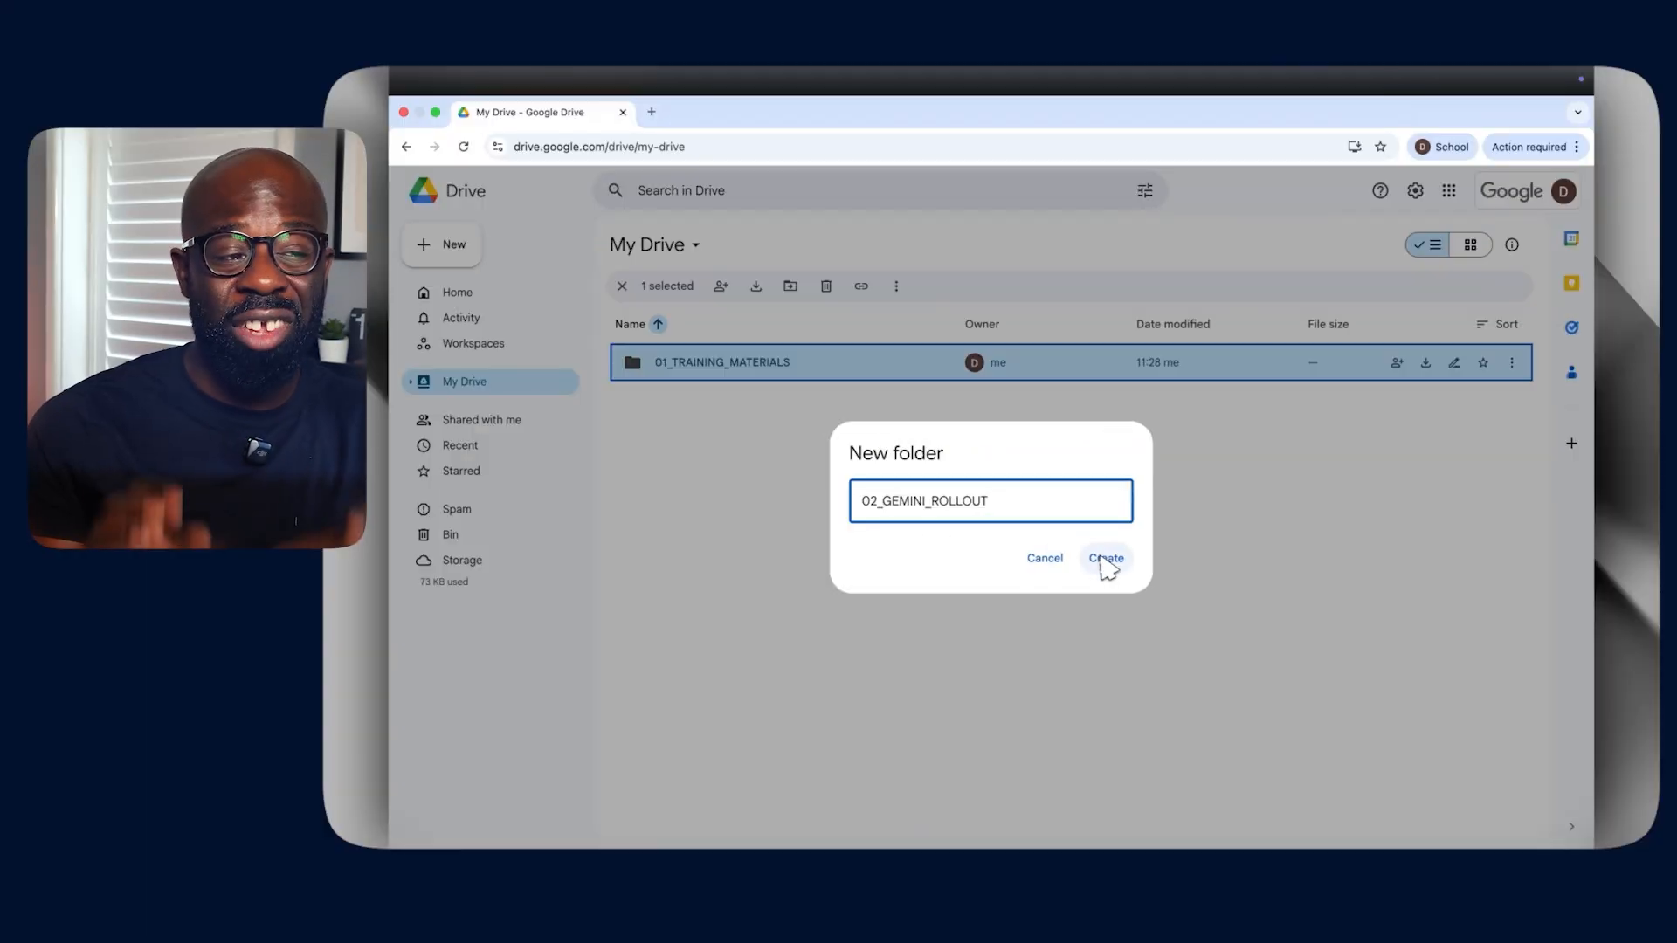
{"action": "left_click", "coordinate": [1038, 570]}
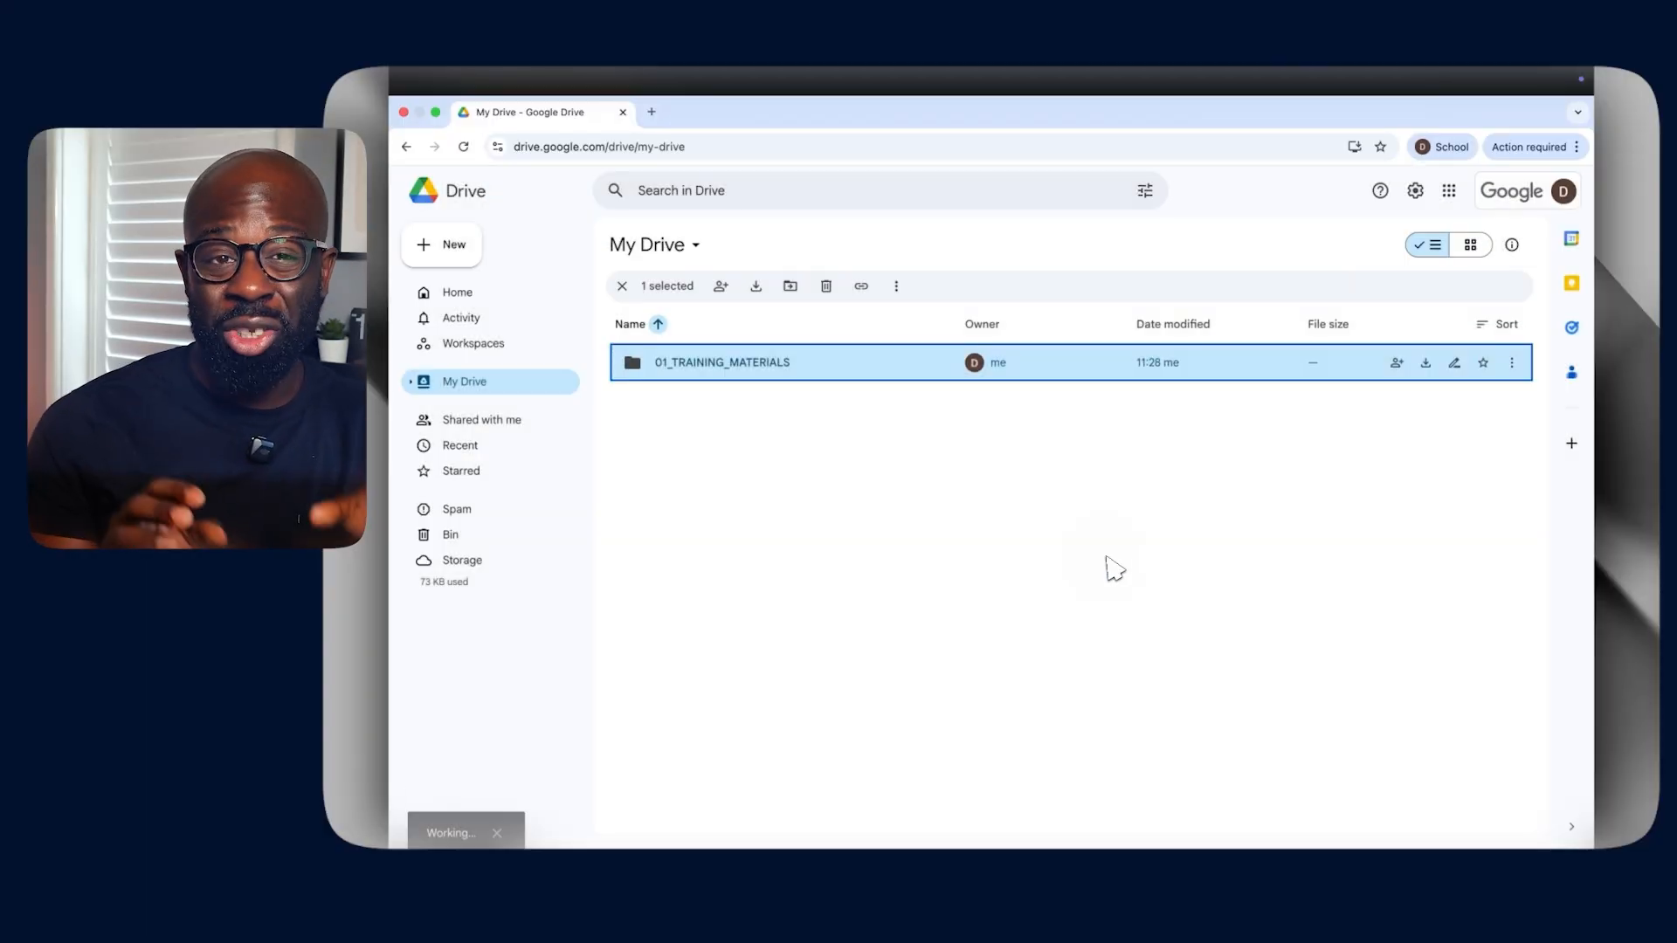
{"action": "left_click", "coordinate": [448, 249]}
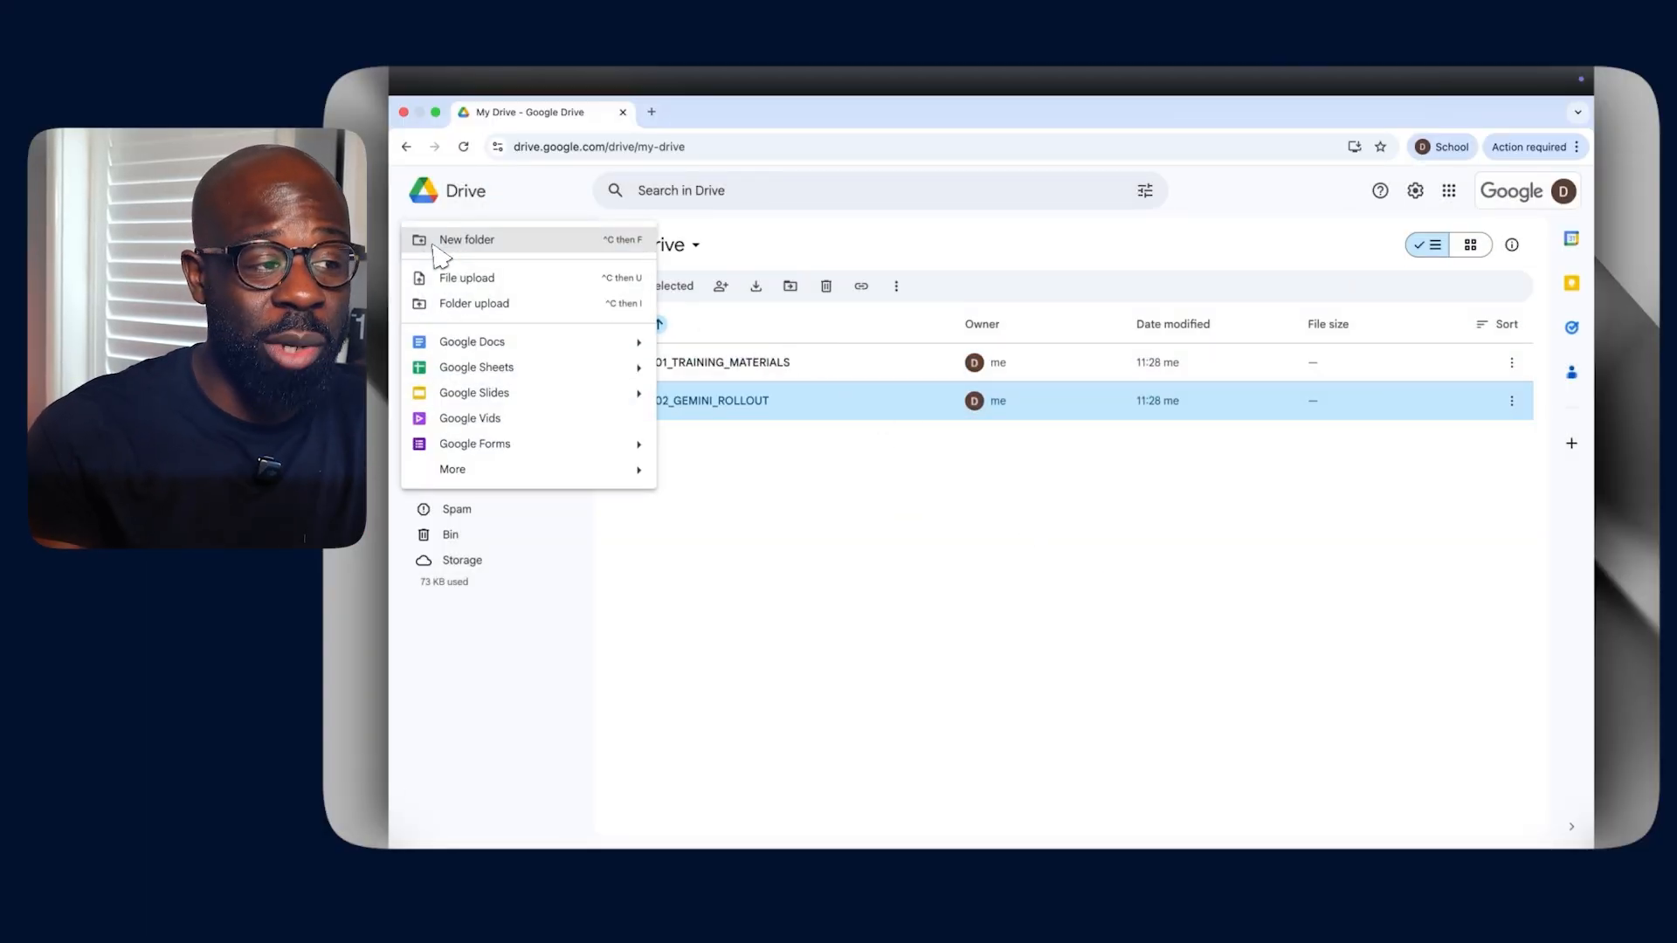
{"action": "left_click", "coordinate": [856, 501]}
{"action": "right_click", "coordinate": [740, 465]}
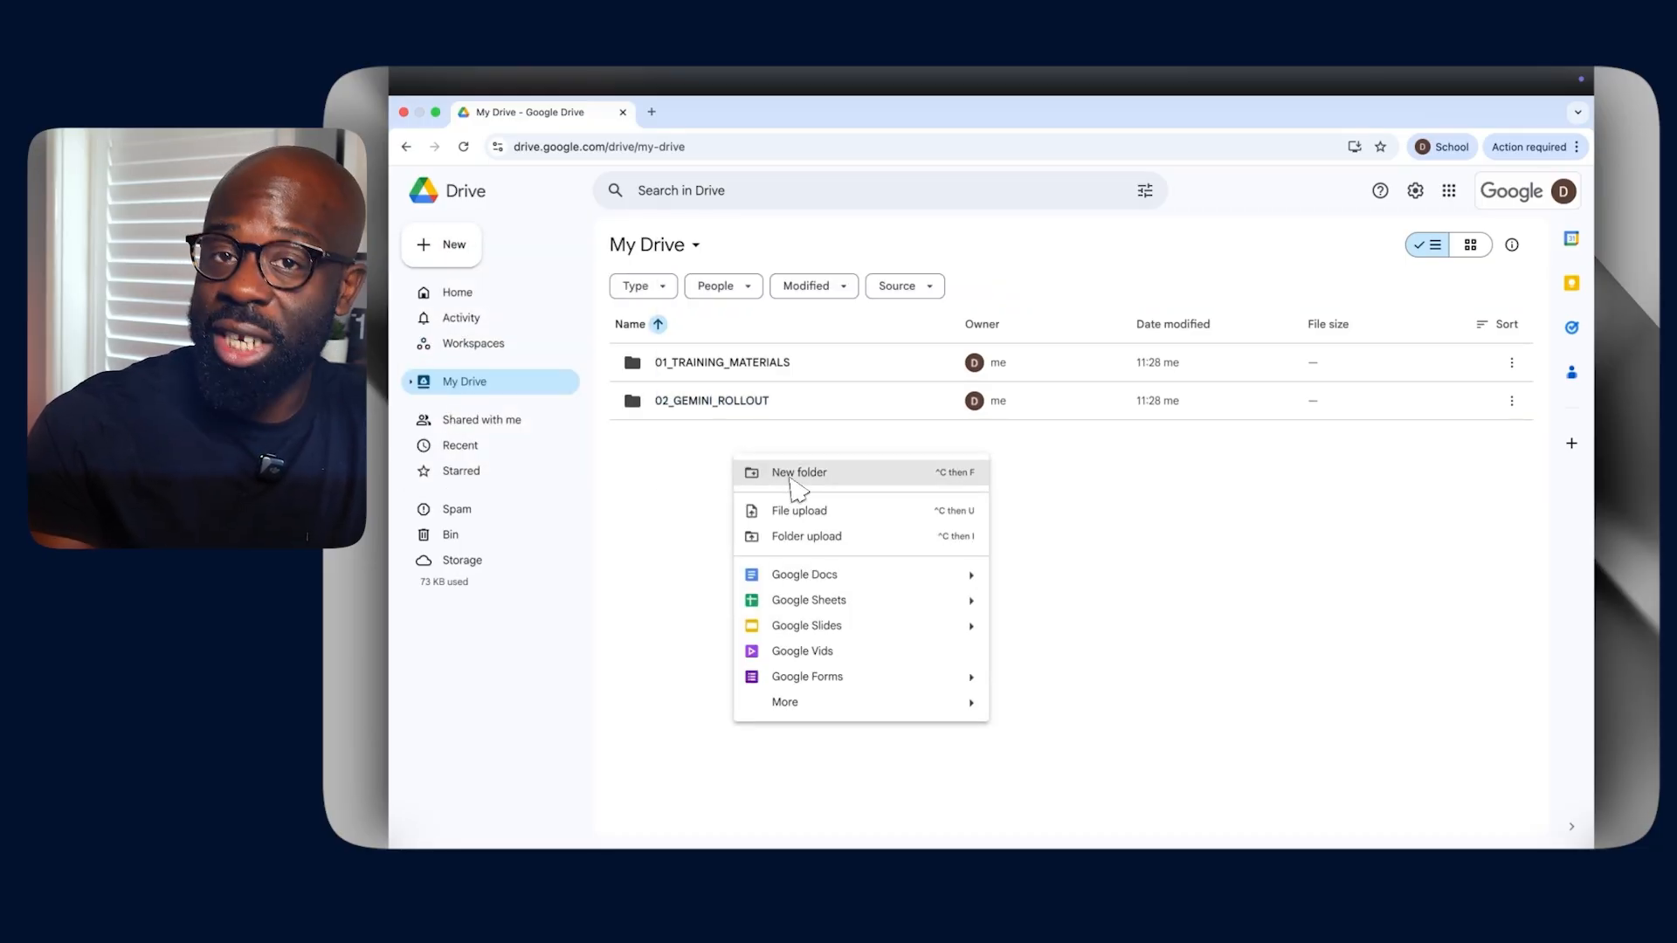
{"action": "left_click", "coordinate": [681, 467]}
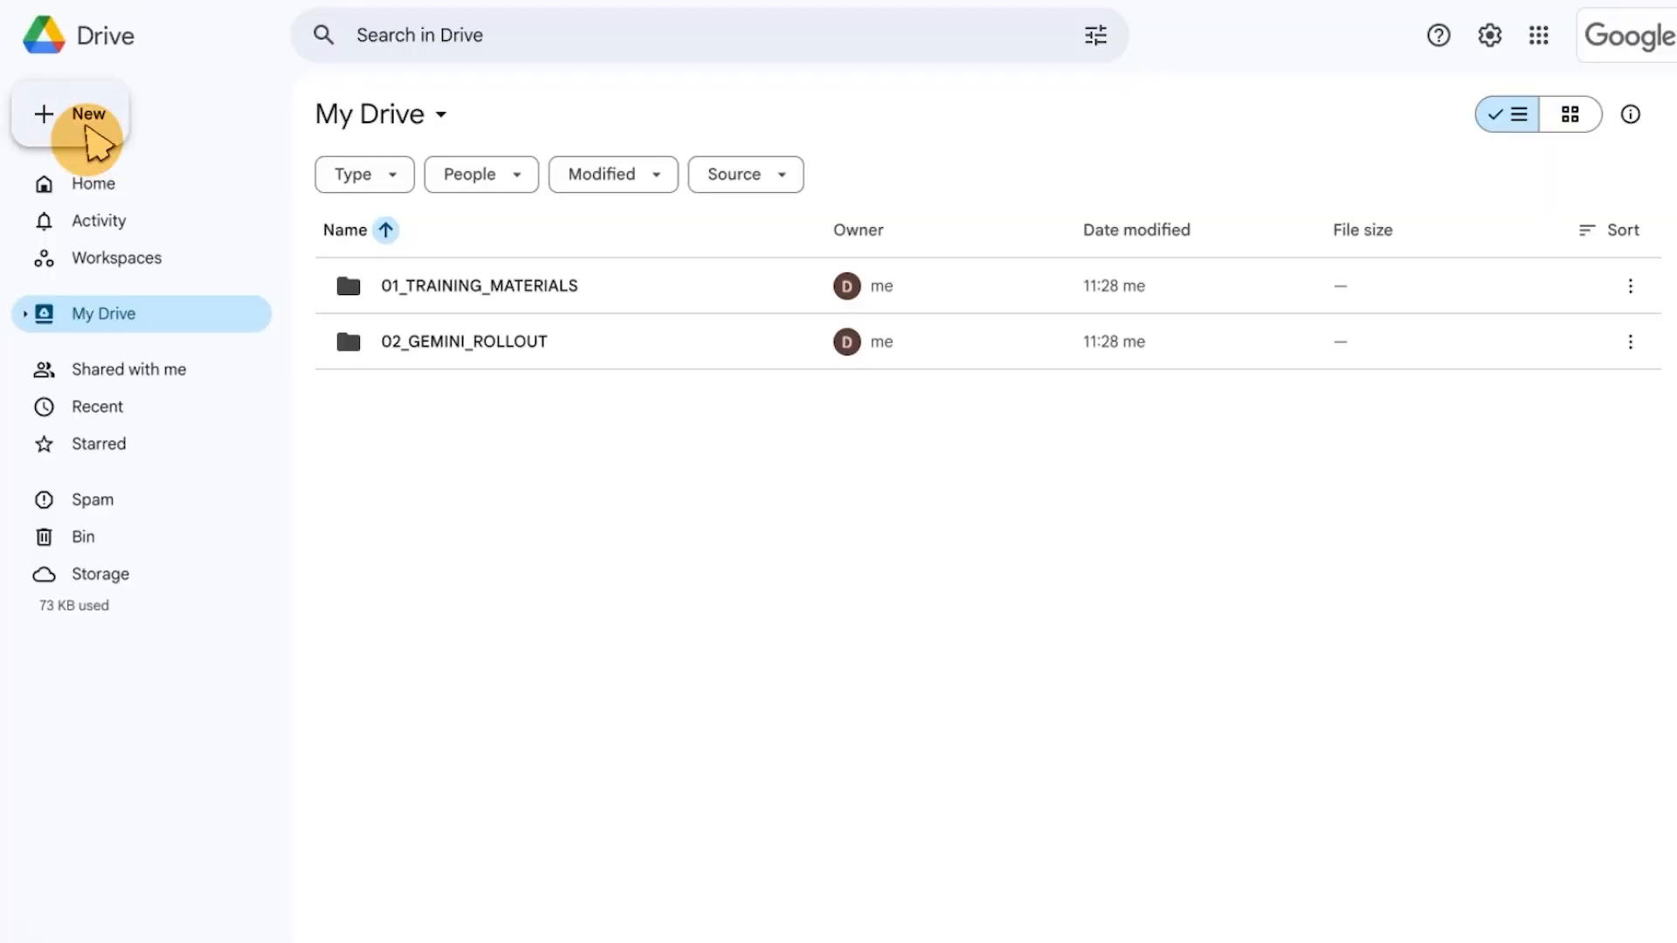
Upload the file "Create me a guide on the intro to Google Drive.docx" from the computer to My Drive.
{"action": "left_click", "coordinate": [84, 126]}
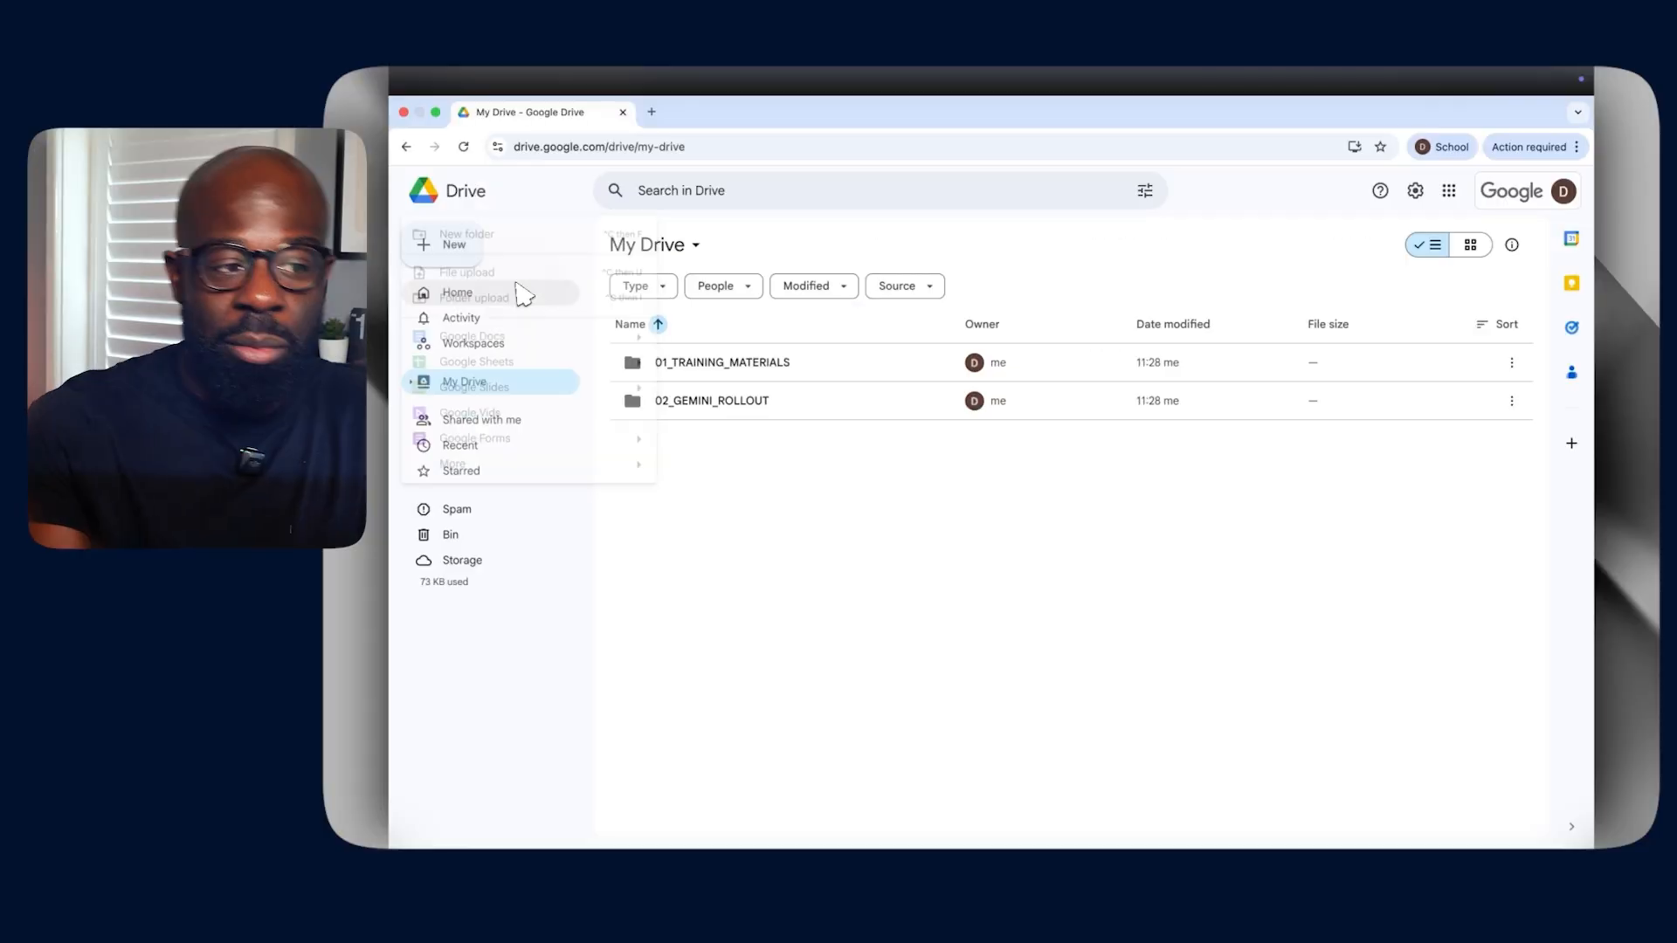
{"action": "left_click", "coordinate": [157, 163]}
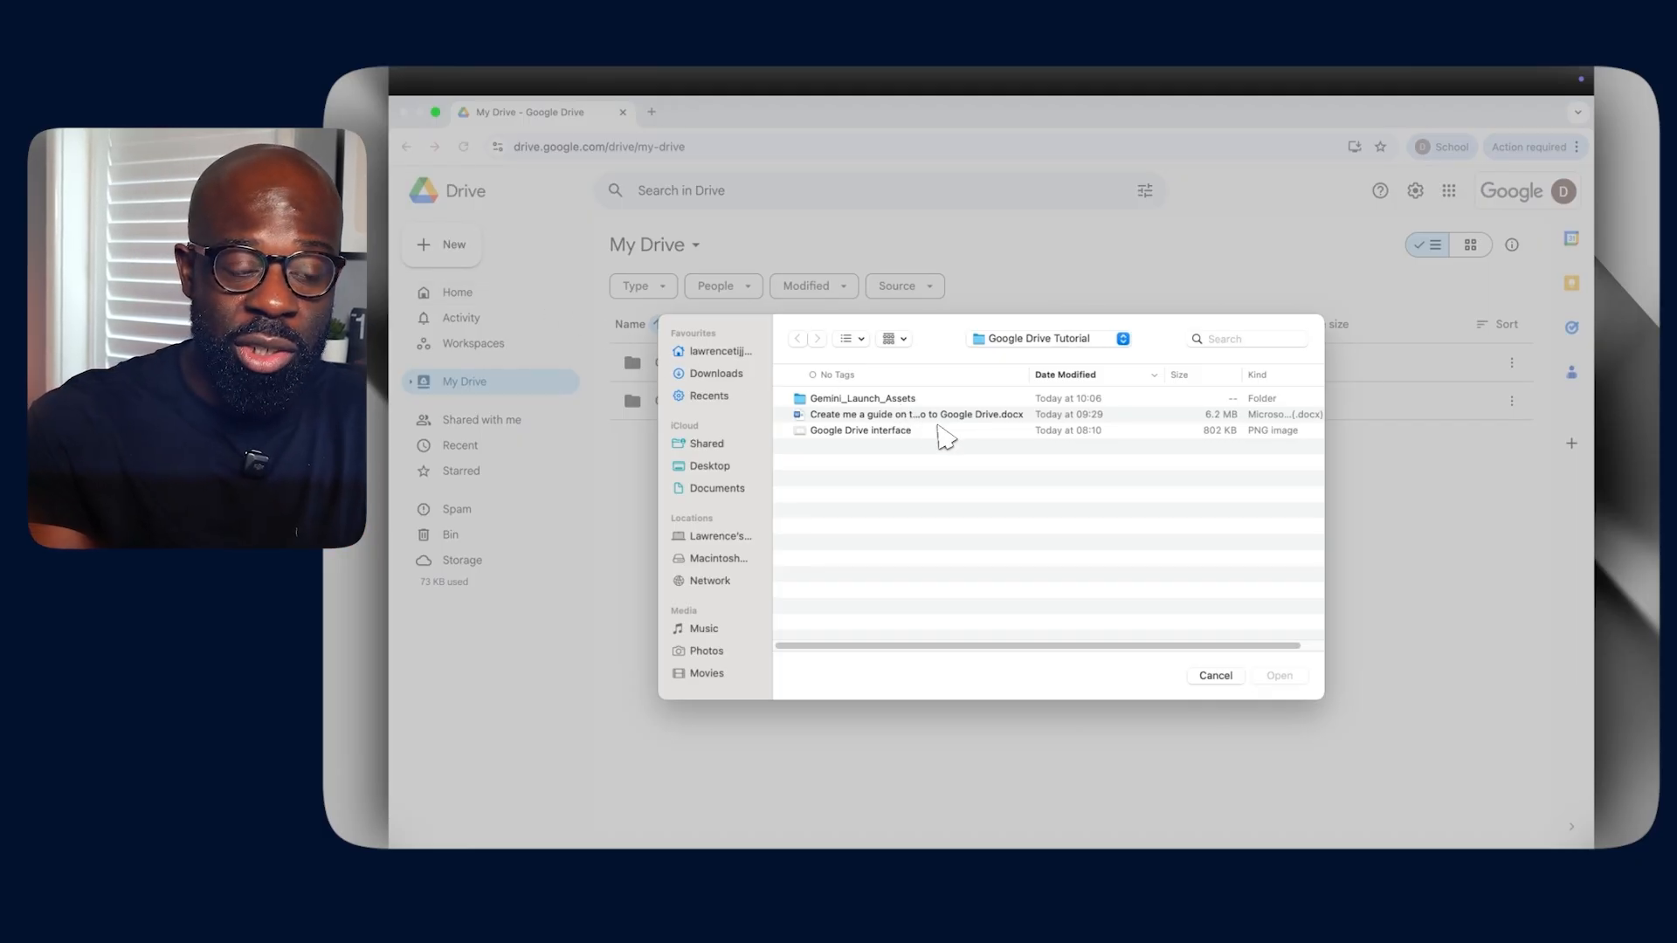
{"action": "left_click", "coordinate": [858, 418]}
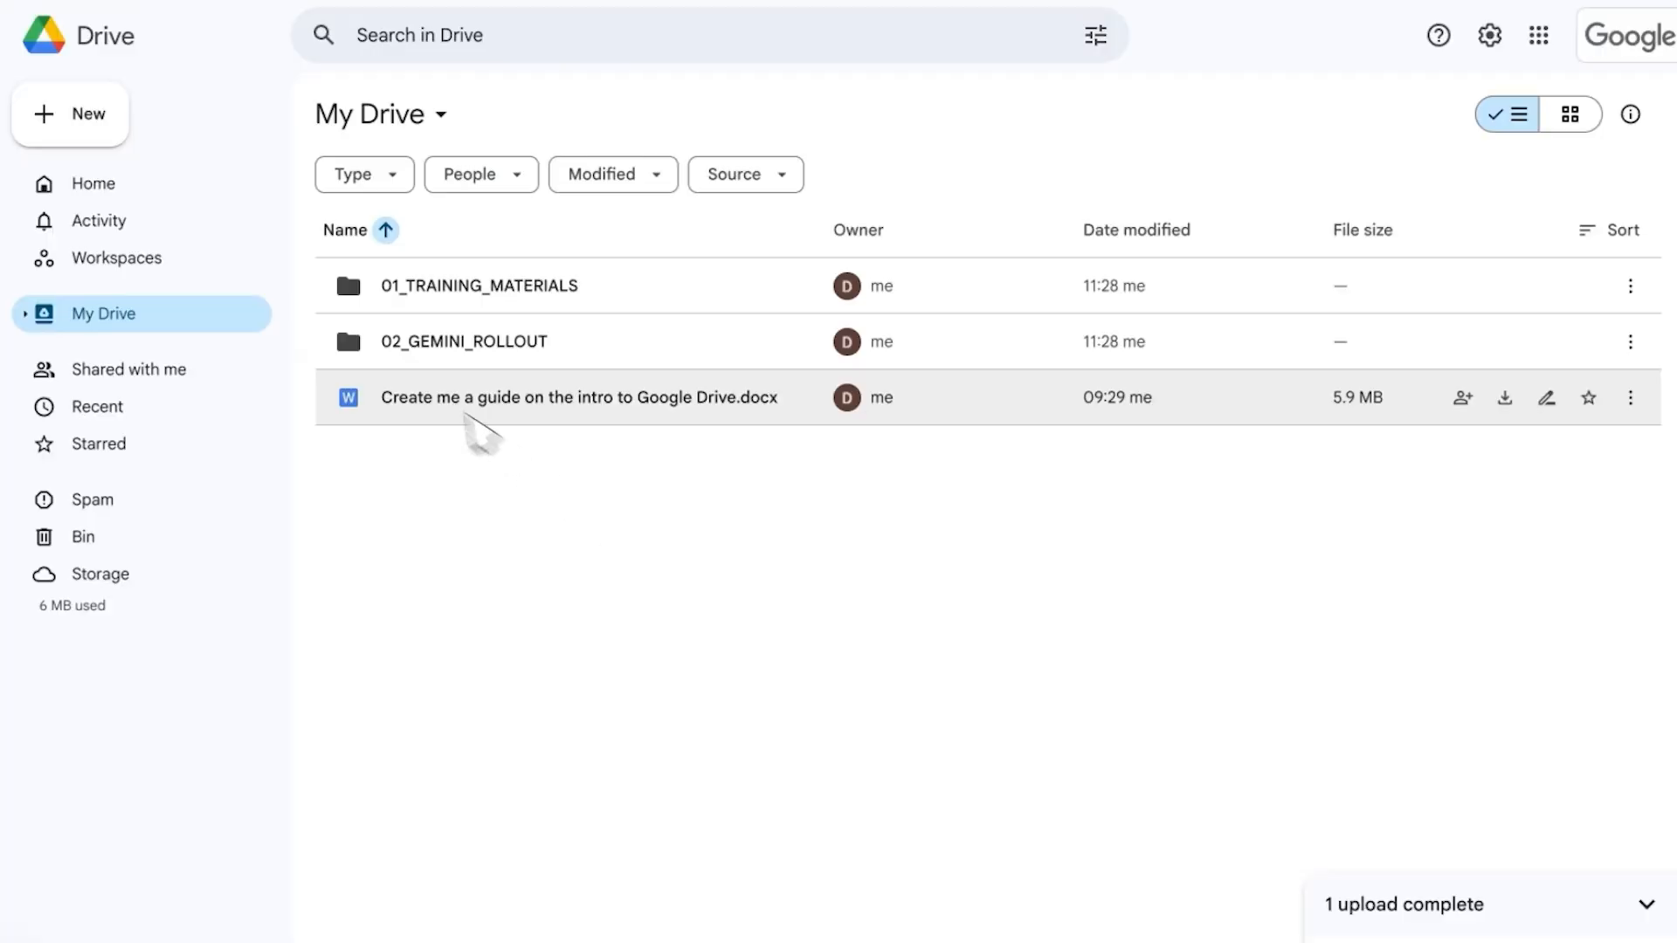
Move the uploaded Word guide into the 01_TRAINING_MATERIALS folder and open that folder.
{"action": "left_click", "coordinate": [717, 443]}
{"action": "left_click_drag", "start_coordinate": [476, 422], "coordinate": [438, 296]}
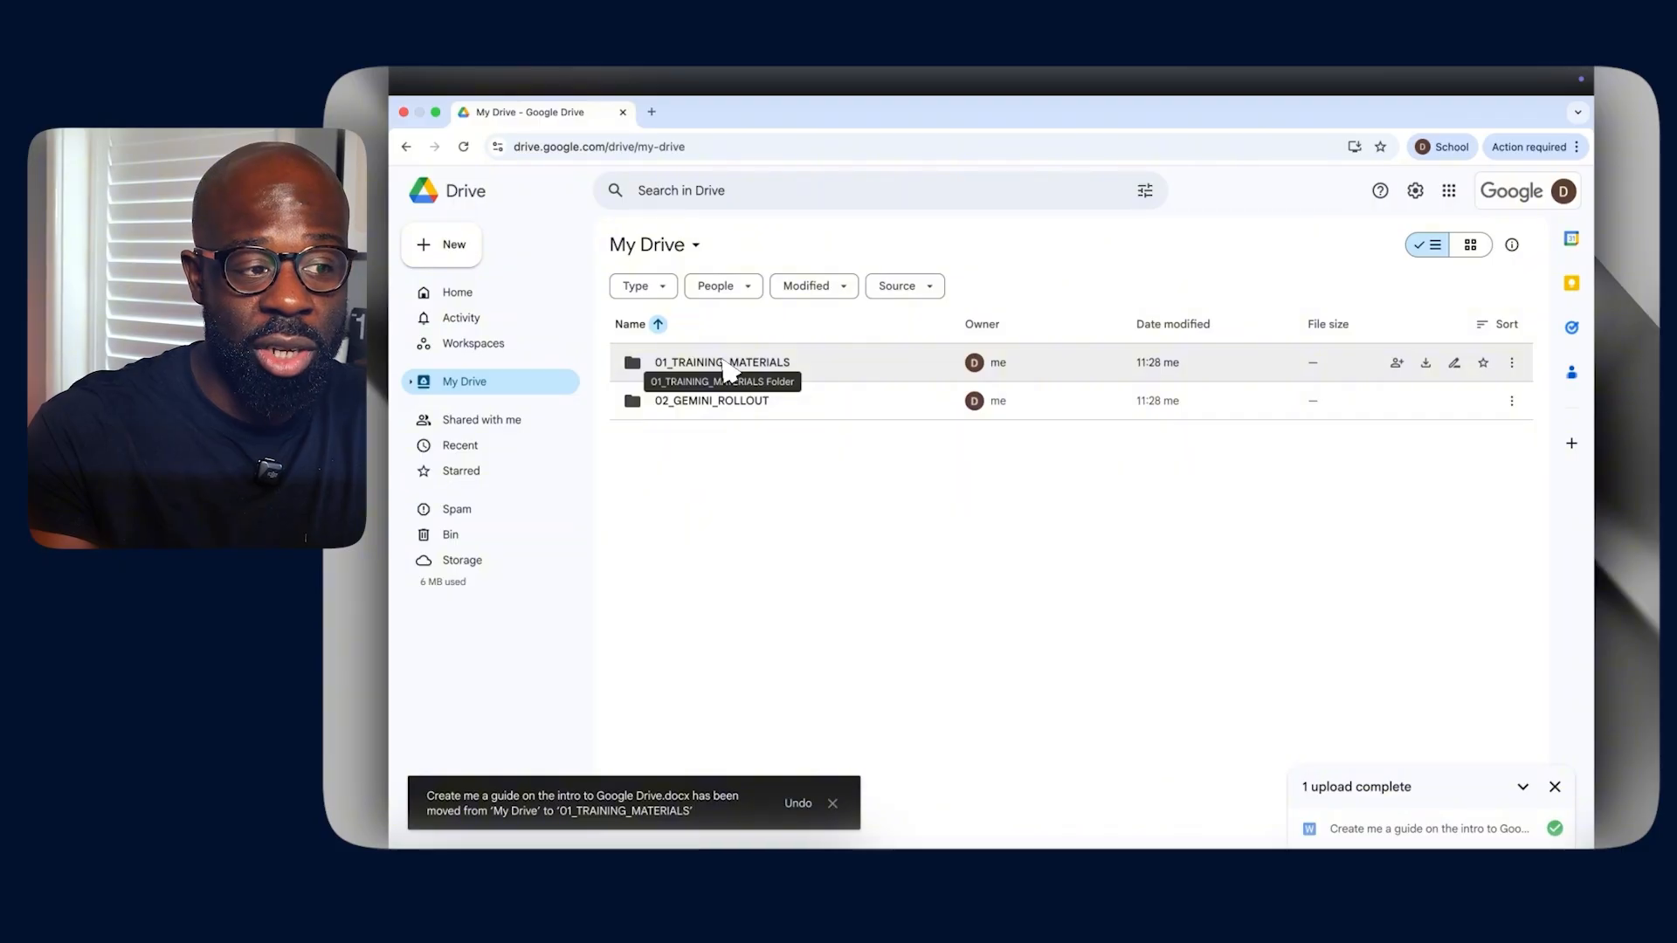
{"action": "double_click", "coordinate": [723, 363]}
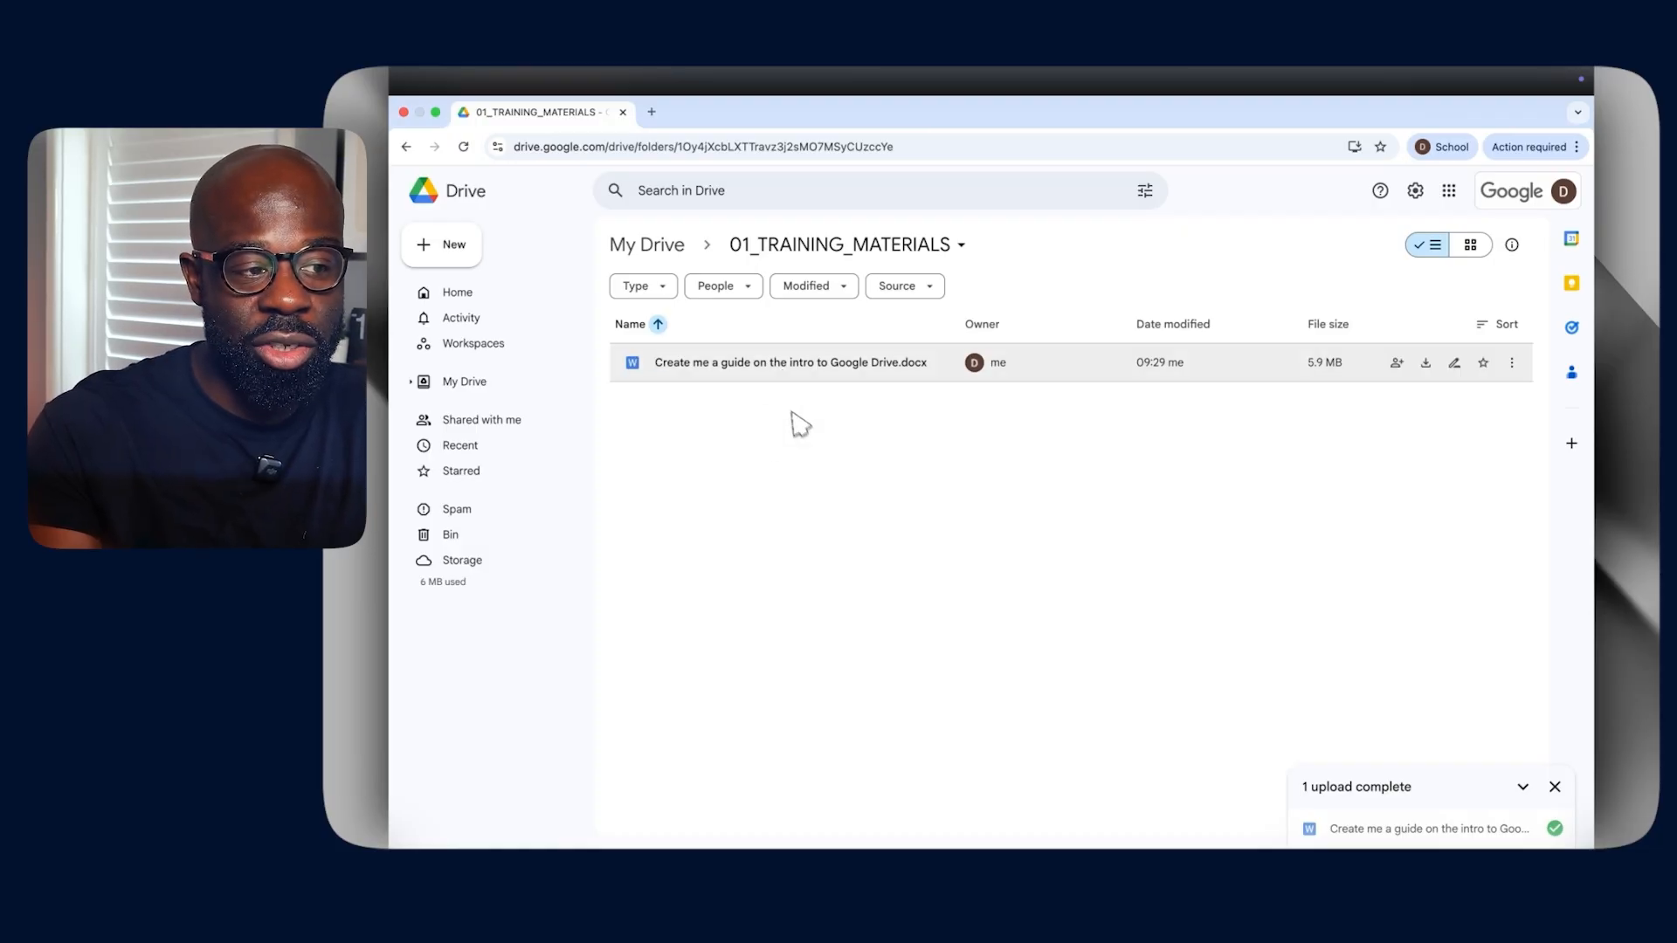
Open the Word guide, set the font size of its title "Google Drive 101: Your Central Cloud Hub" to 27 and close it.
{"action": "double_click", "coordinate": [772, 363]}
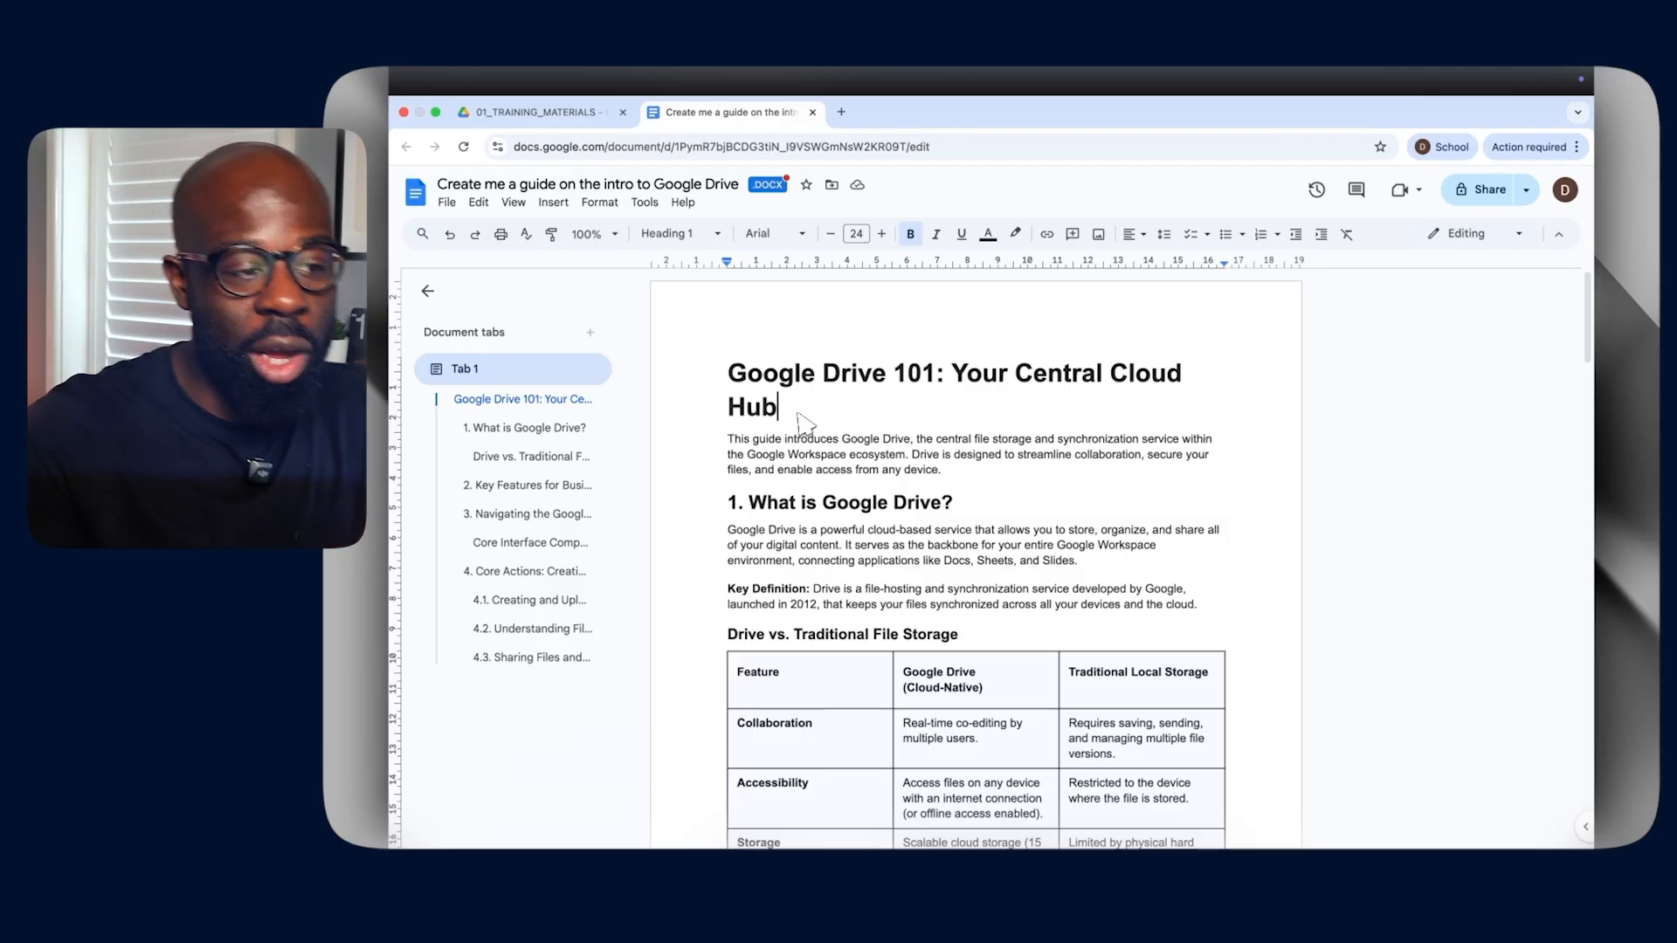
{"action": "left_click_drag", "start_coordinate": [568, 353], "coordinate": [471, 298]}
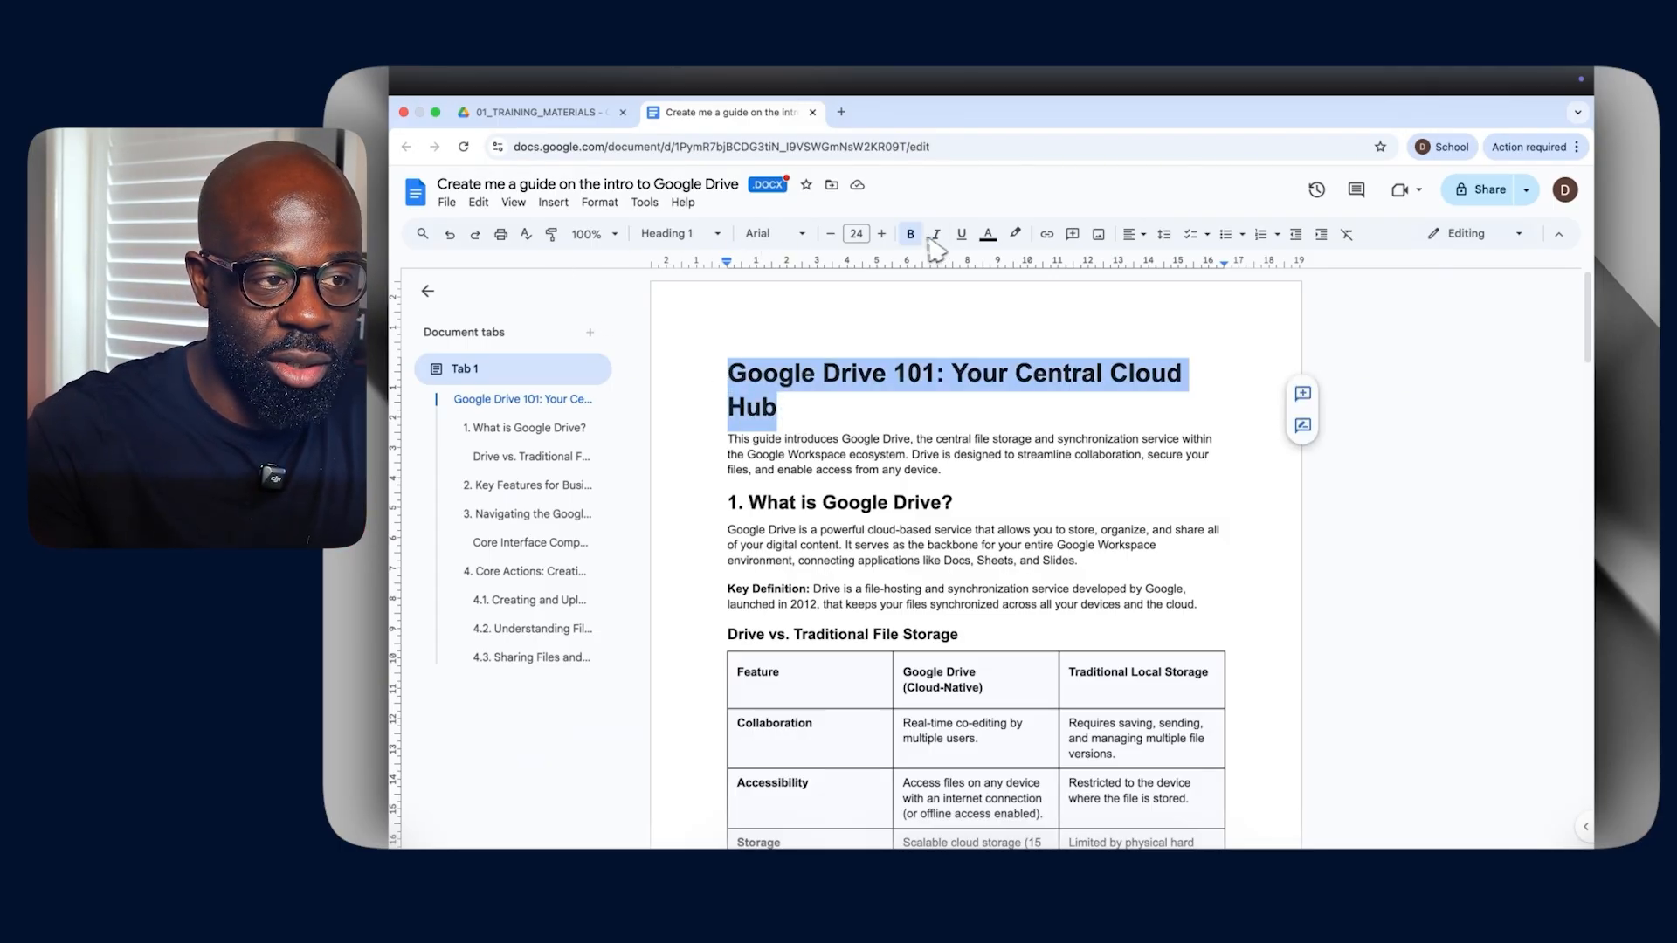
{"action": "left_click", "coordinate": [882, 233]}
{"action": "left_click", "coordinate": [881, 233]}
{"action": "left_click", "coordinate": [881, 233]}
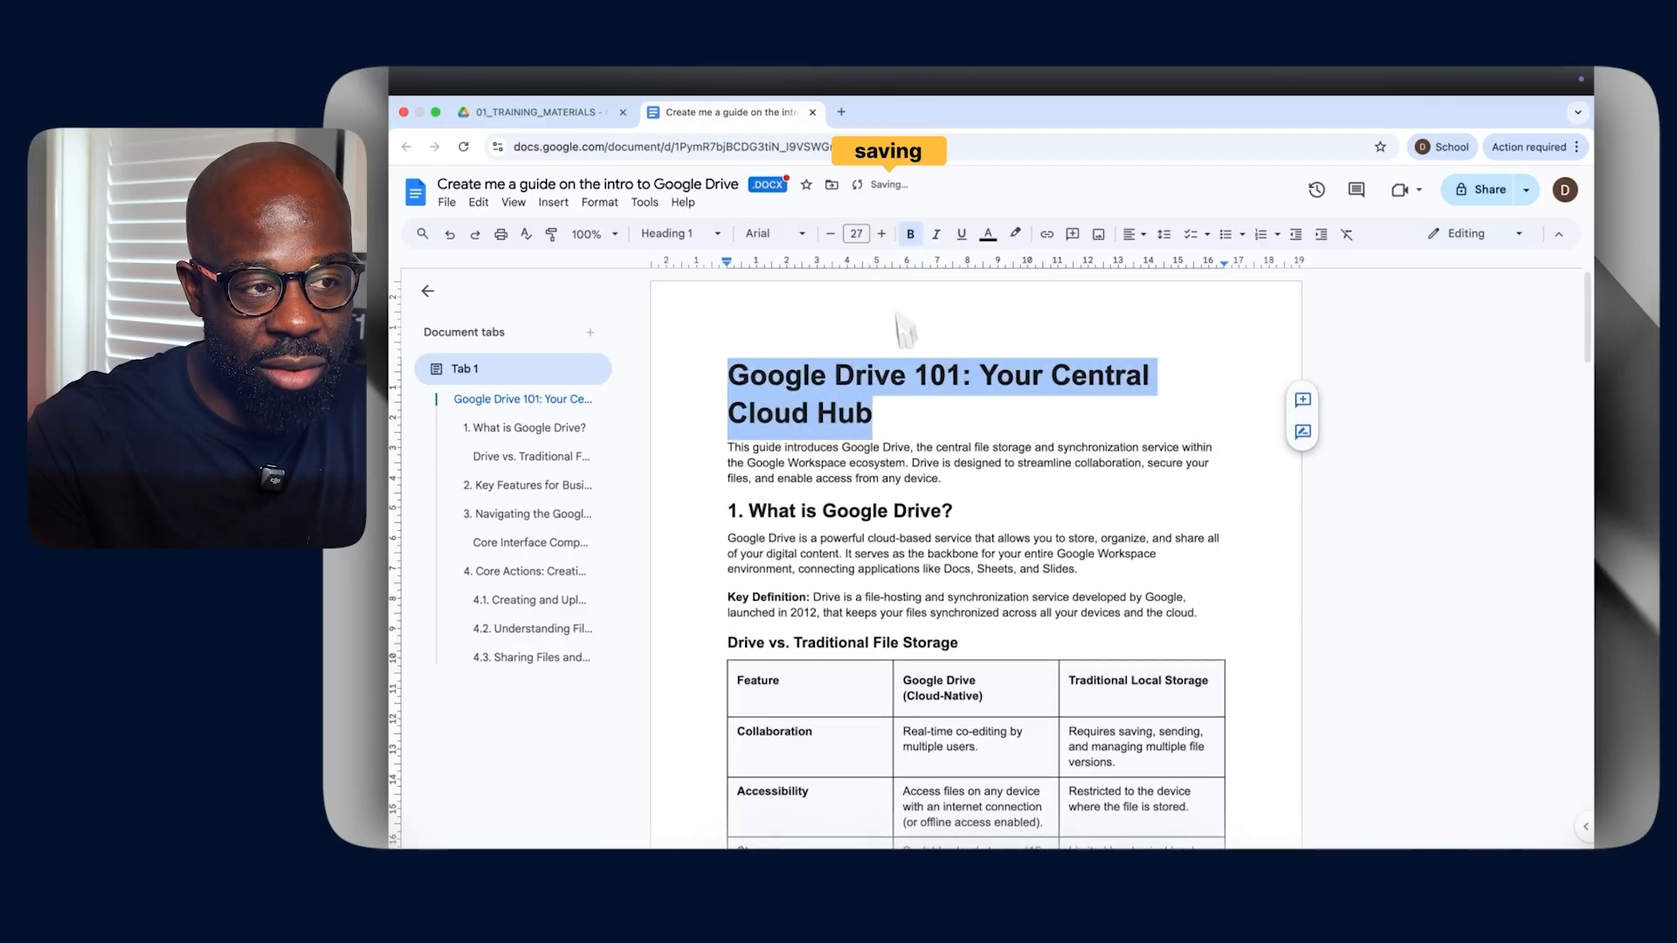
{"action": "left_click", "coordinate": [904, 327]}
{"action": "left_click", "coordinate": [812, 111]}
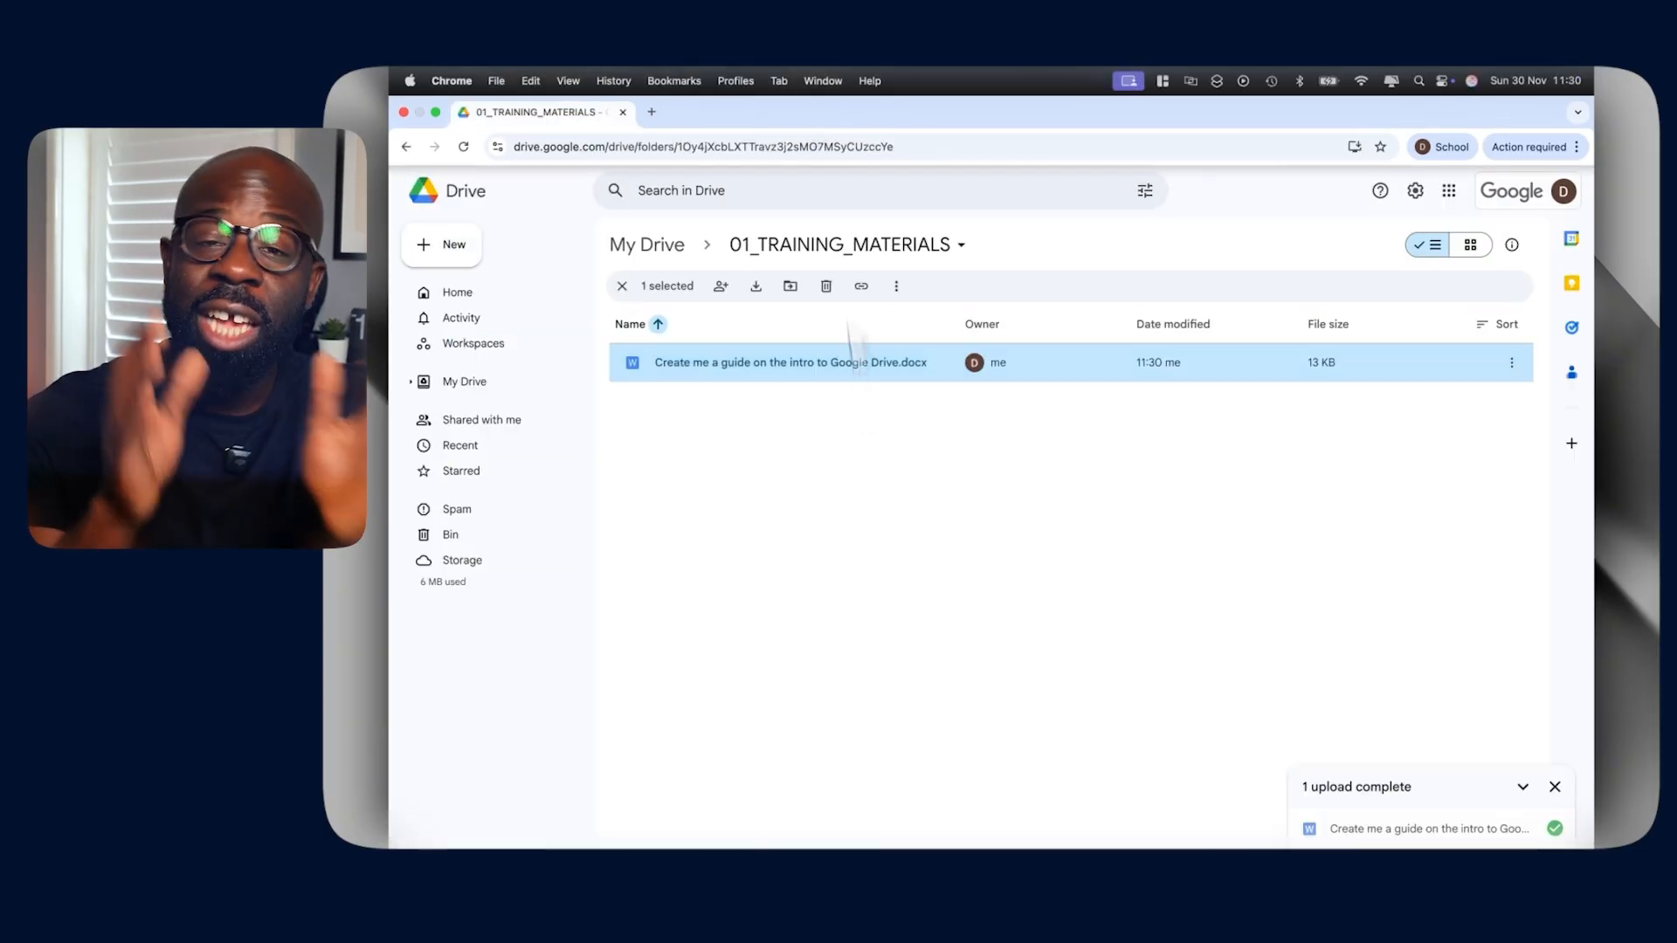
{"action": "left_click", "coordinate": [885, 568]}
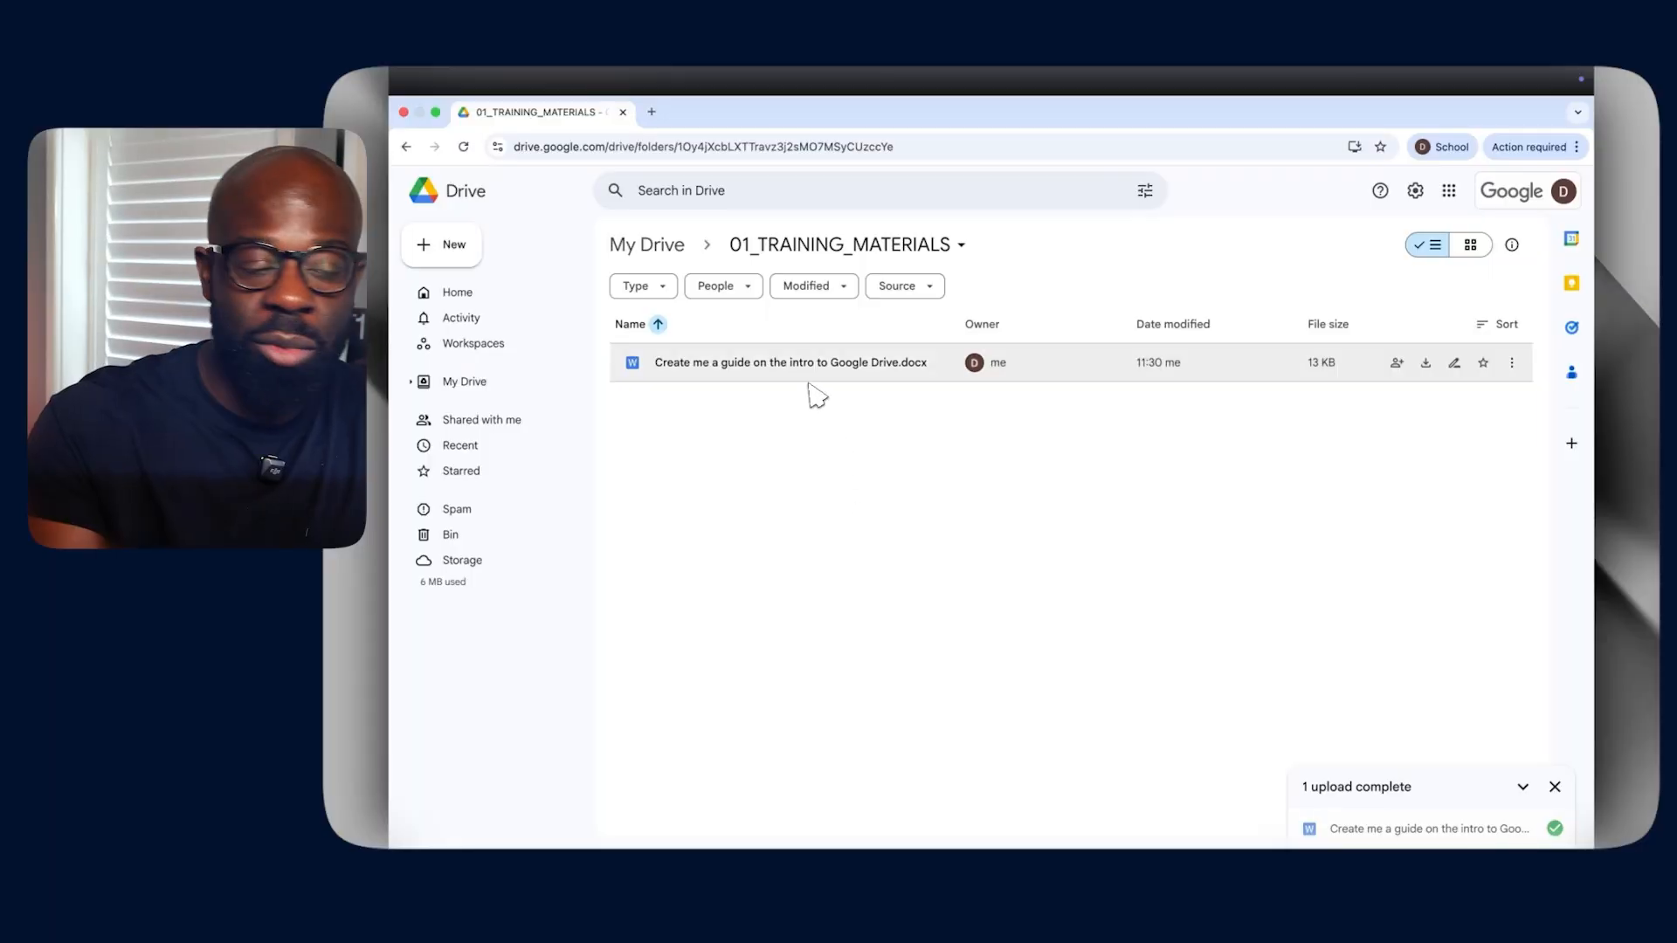
Reopen the .docx guide, save it as a Google Docs copy and close both document tabs.
{"action": "double_click", "coordinate": [820, 372]}
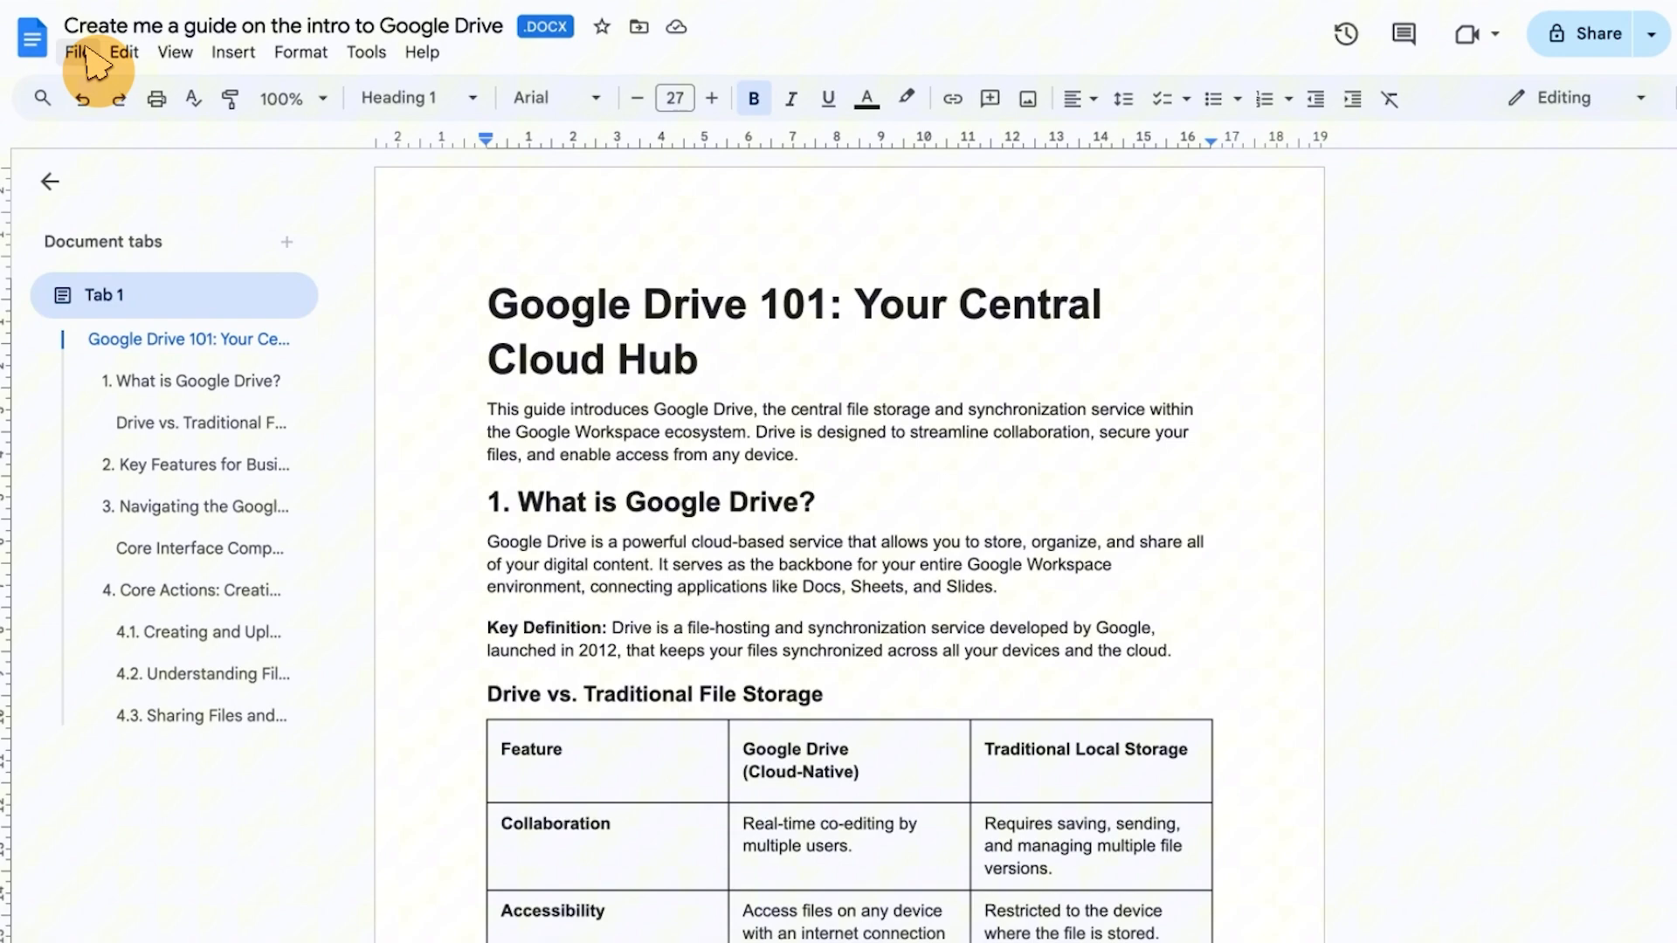
{"action": "left_click", "coordinate": [77, 53]}
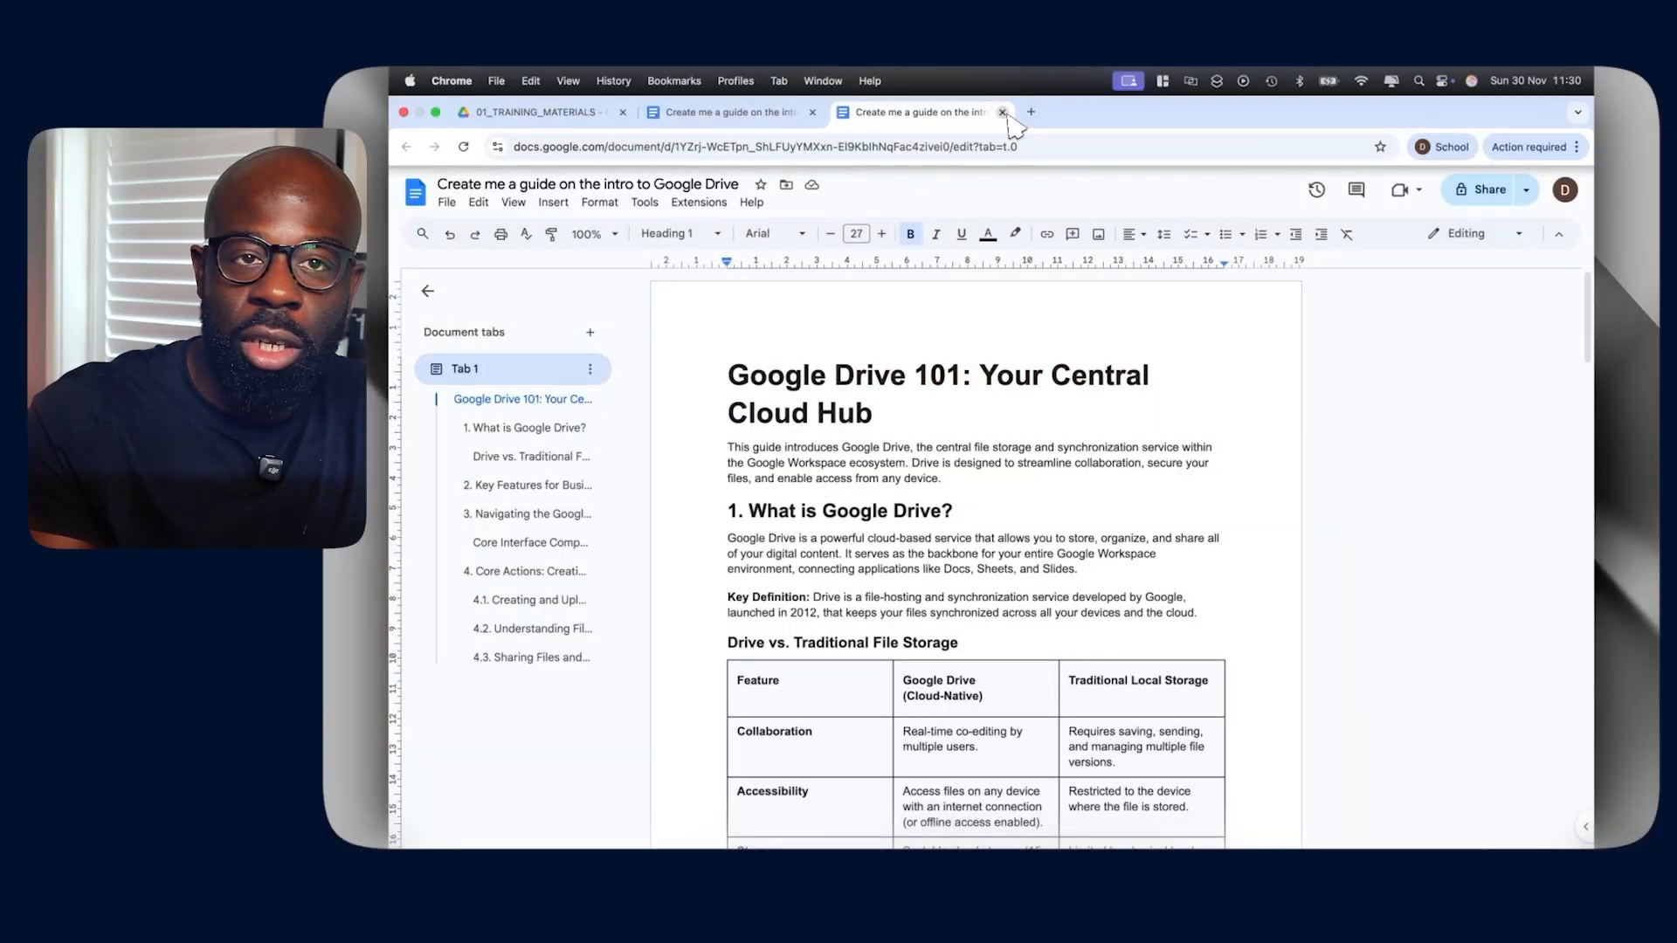
{"action": "left_click", "coordinate": [1003, 111]}
{"action": "left_click", "coordinate": [813, 112]}
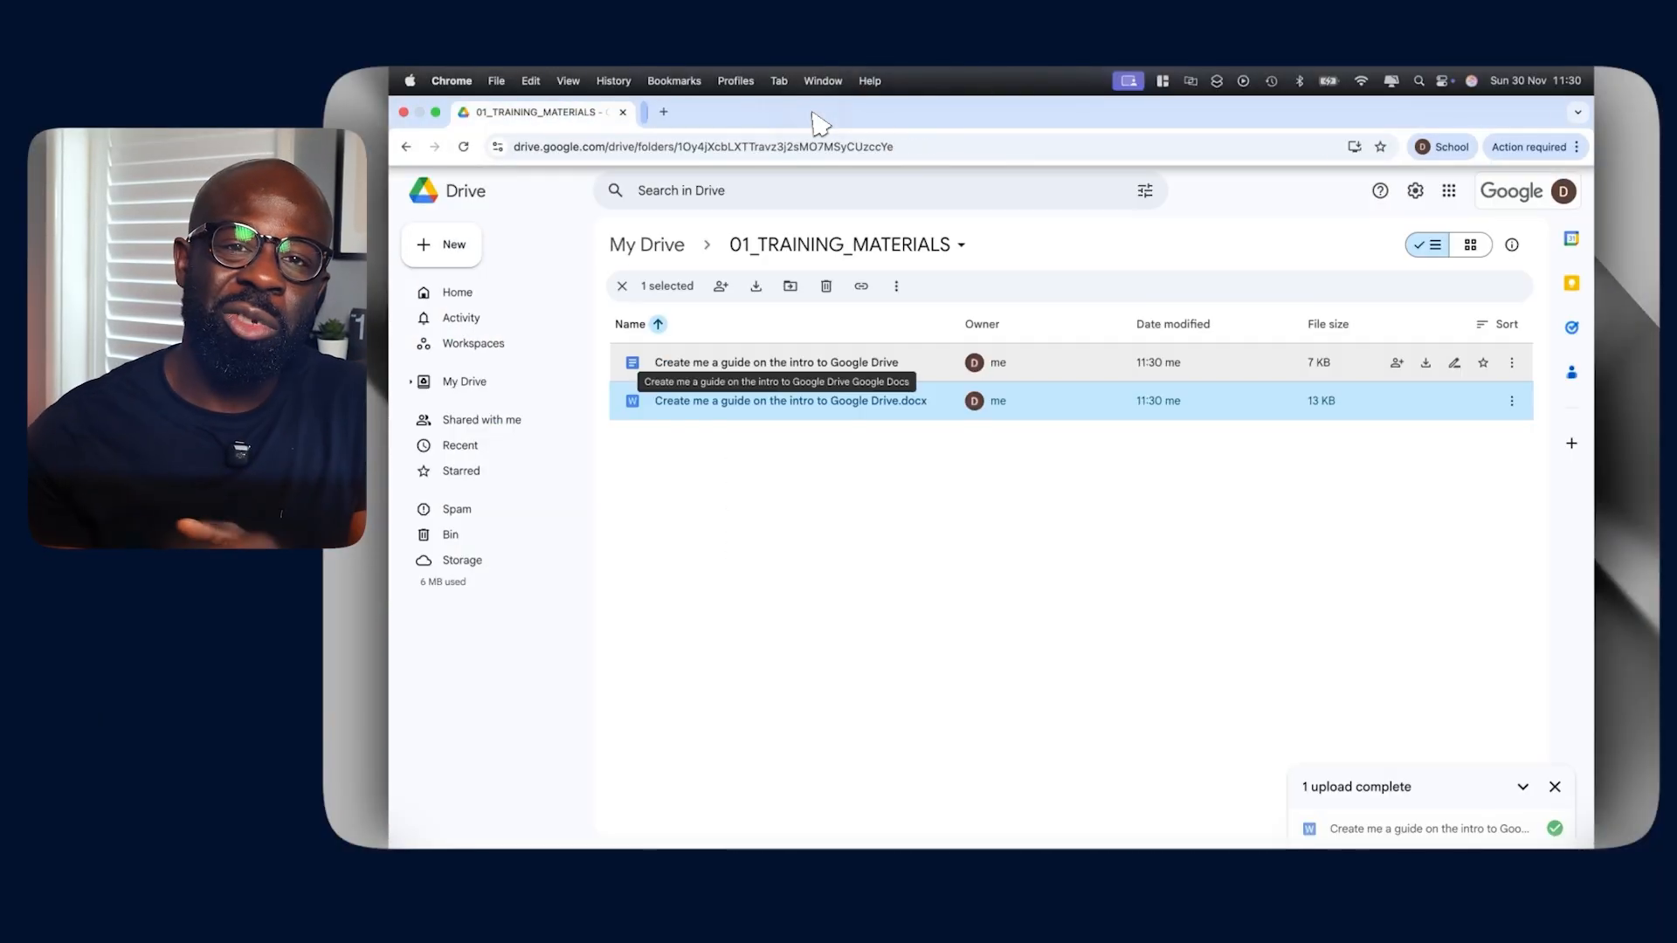
{"action": "left_click", "coordinate": [810, 486]}
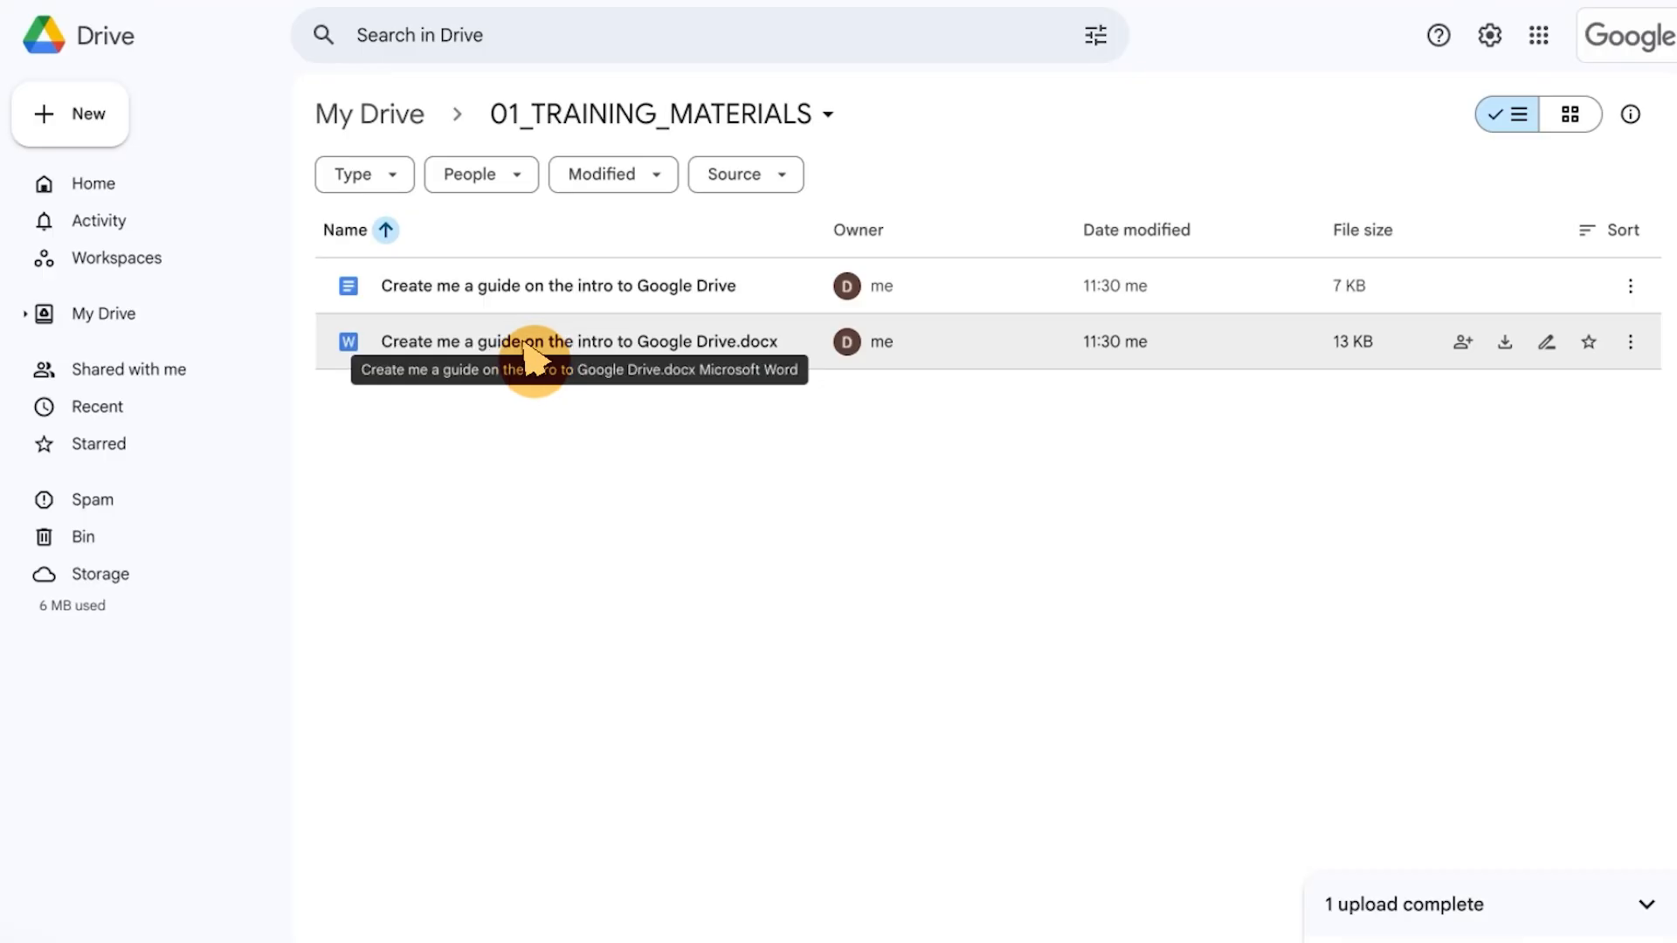
Move "Create me a guide on the intro to Google Drive.docx" from the 01_TRAINING_MATERIALS folder to the bin.
{"action": "right_click", "coordinate": [527, 350]}
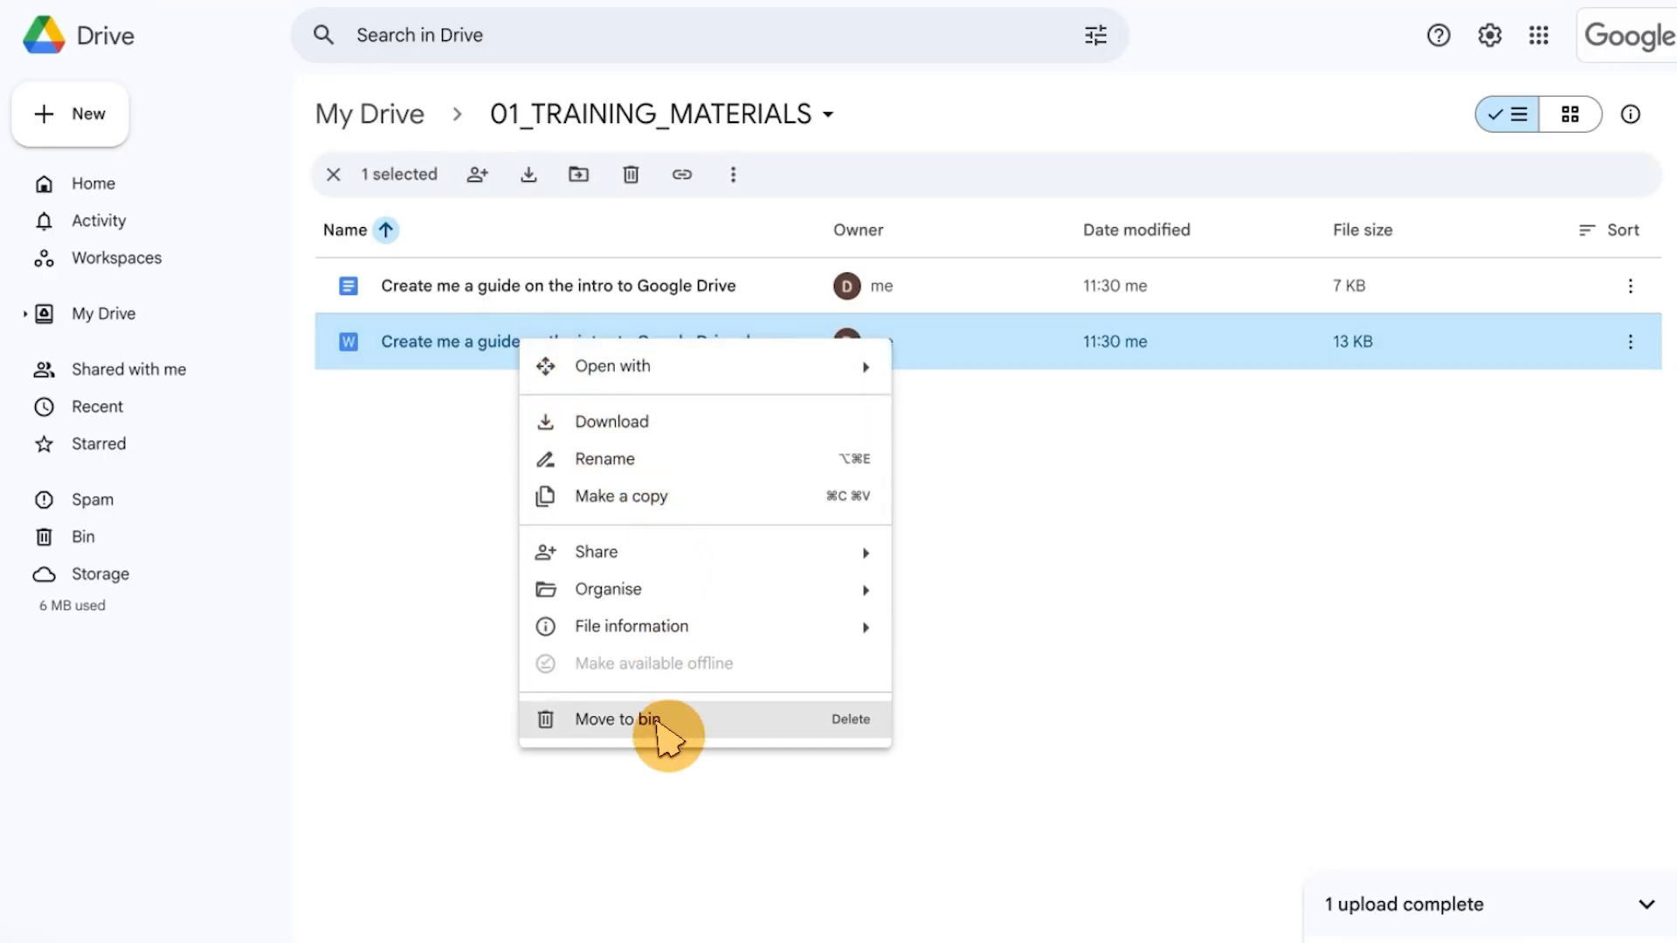
{"action": "left_click", "coordinate": [1190, 606]}
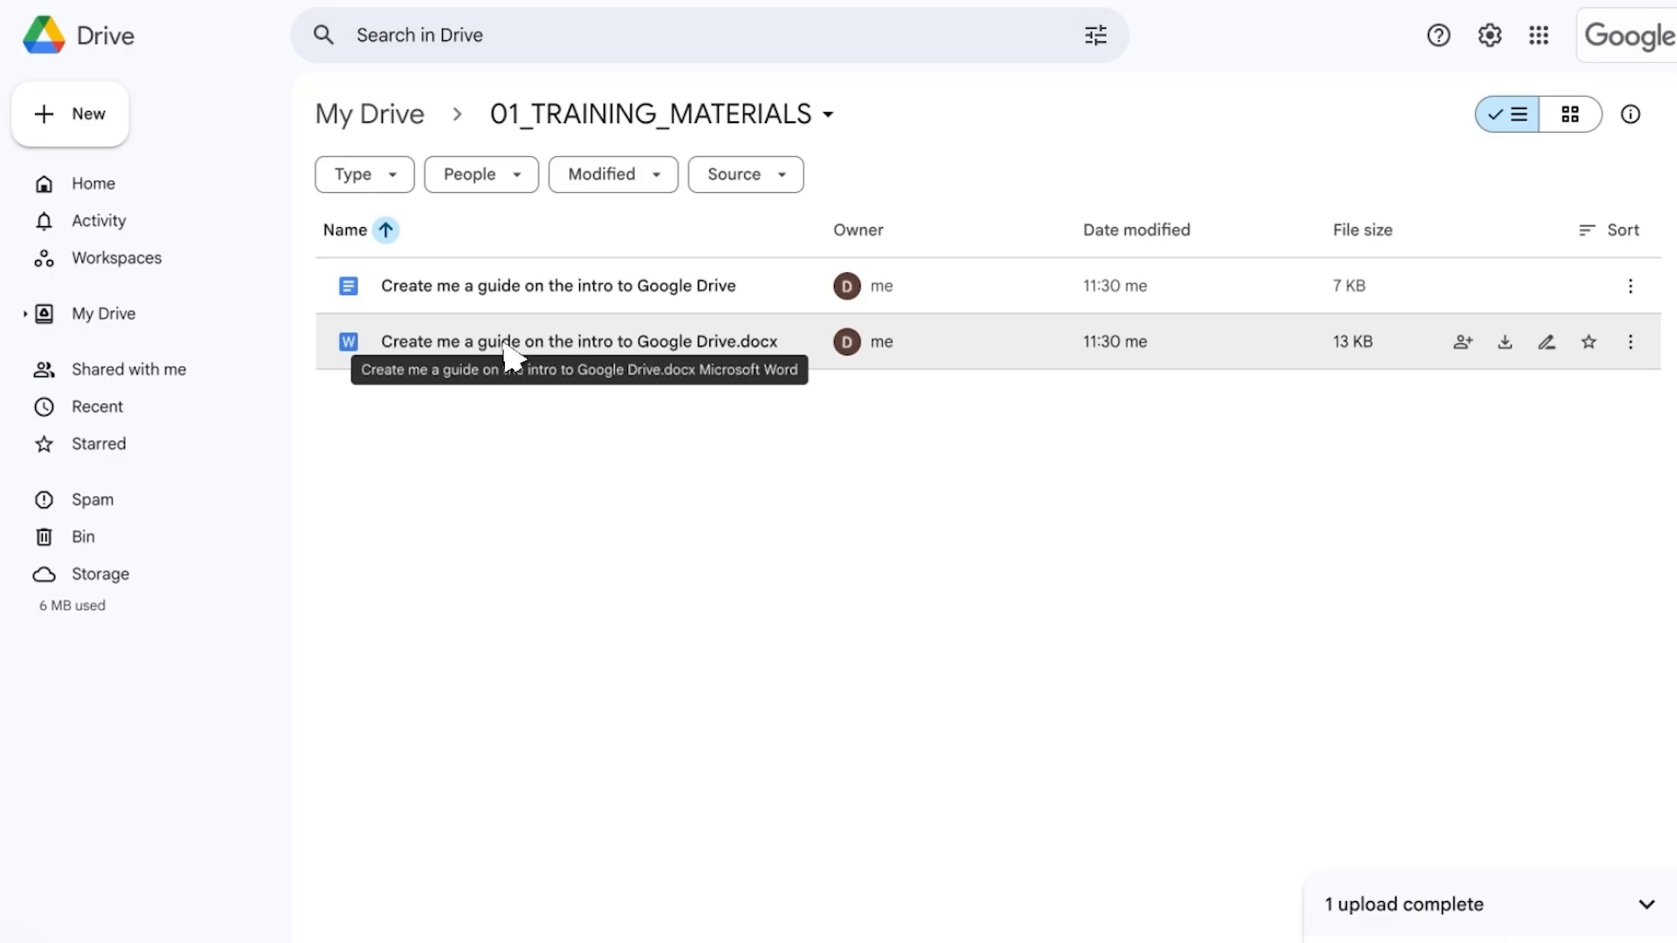
{"action": "left_click_drag", "start_coordinate": [511, 356], "coordinate": [78, 549]}
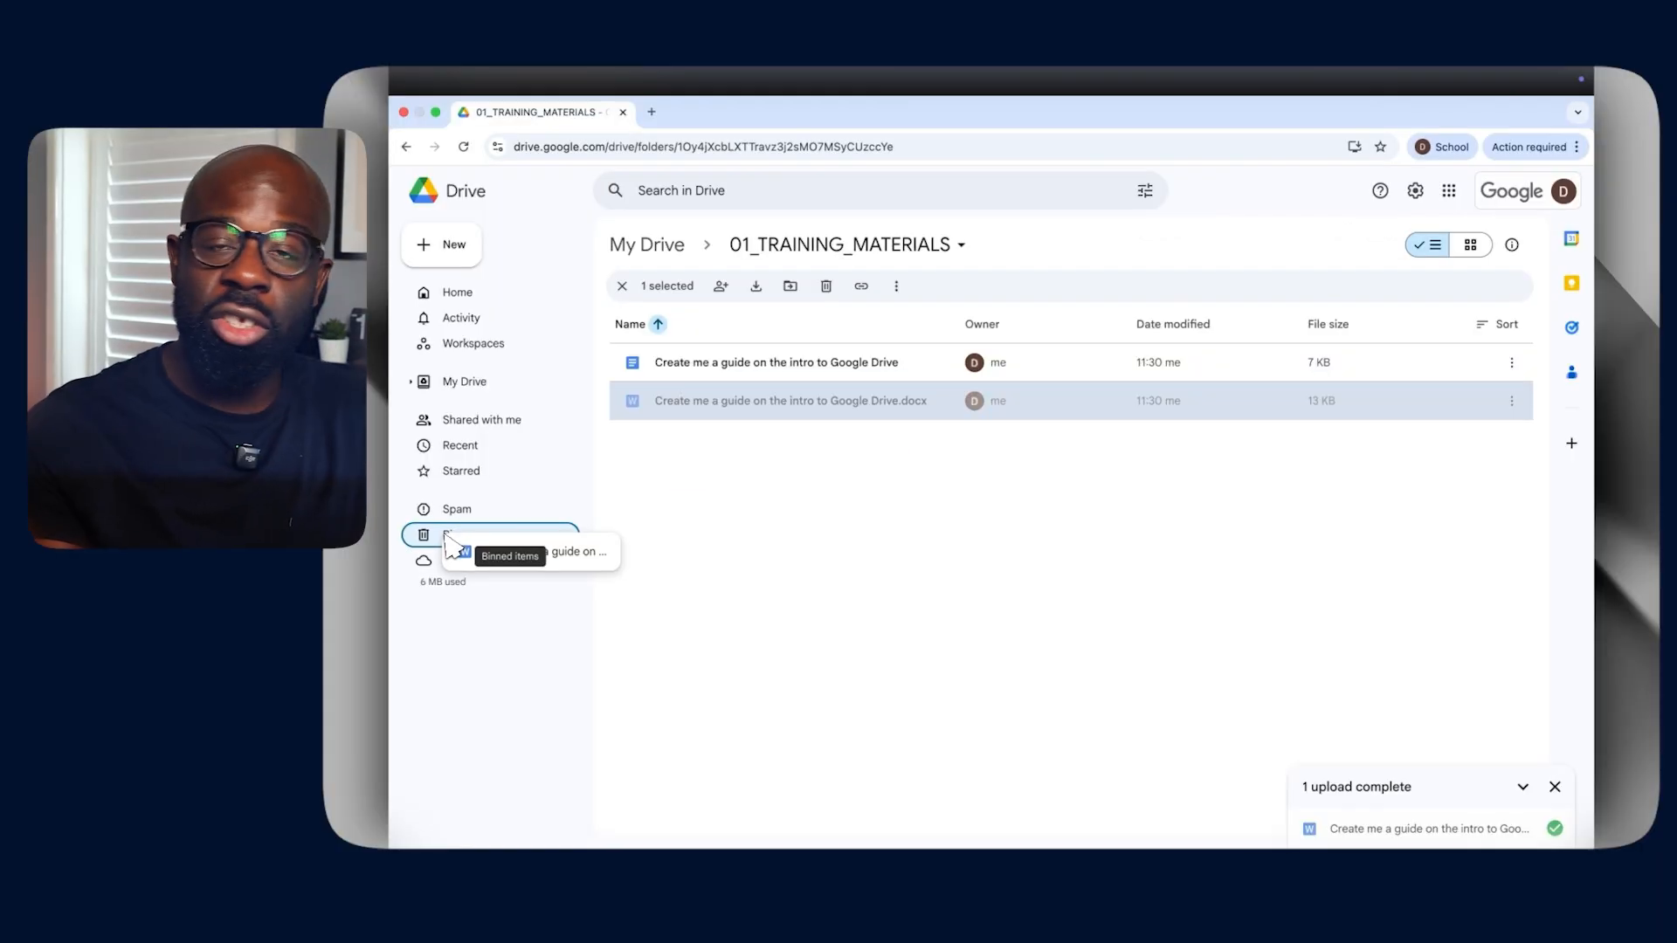
{"action": "left_click_drag", "start_coordinate": [446, 539], "coordinate": [447, 536]}
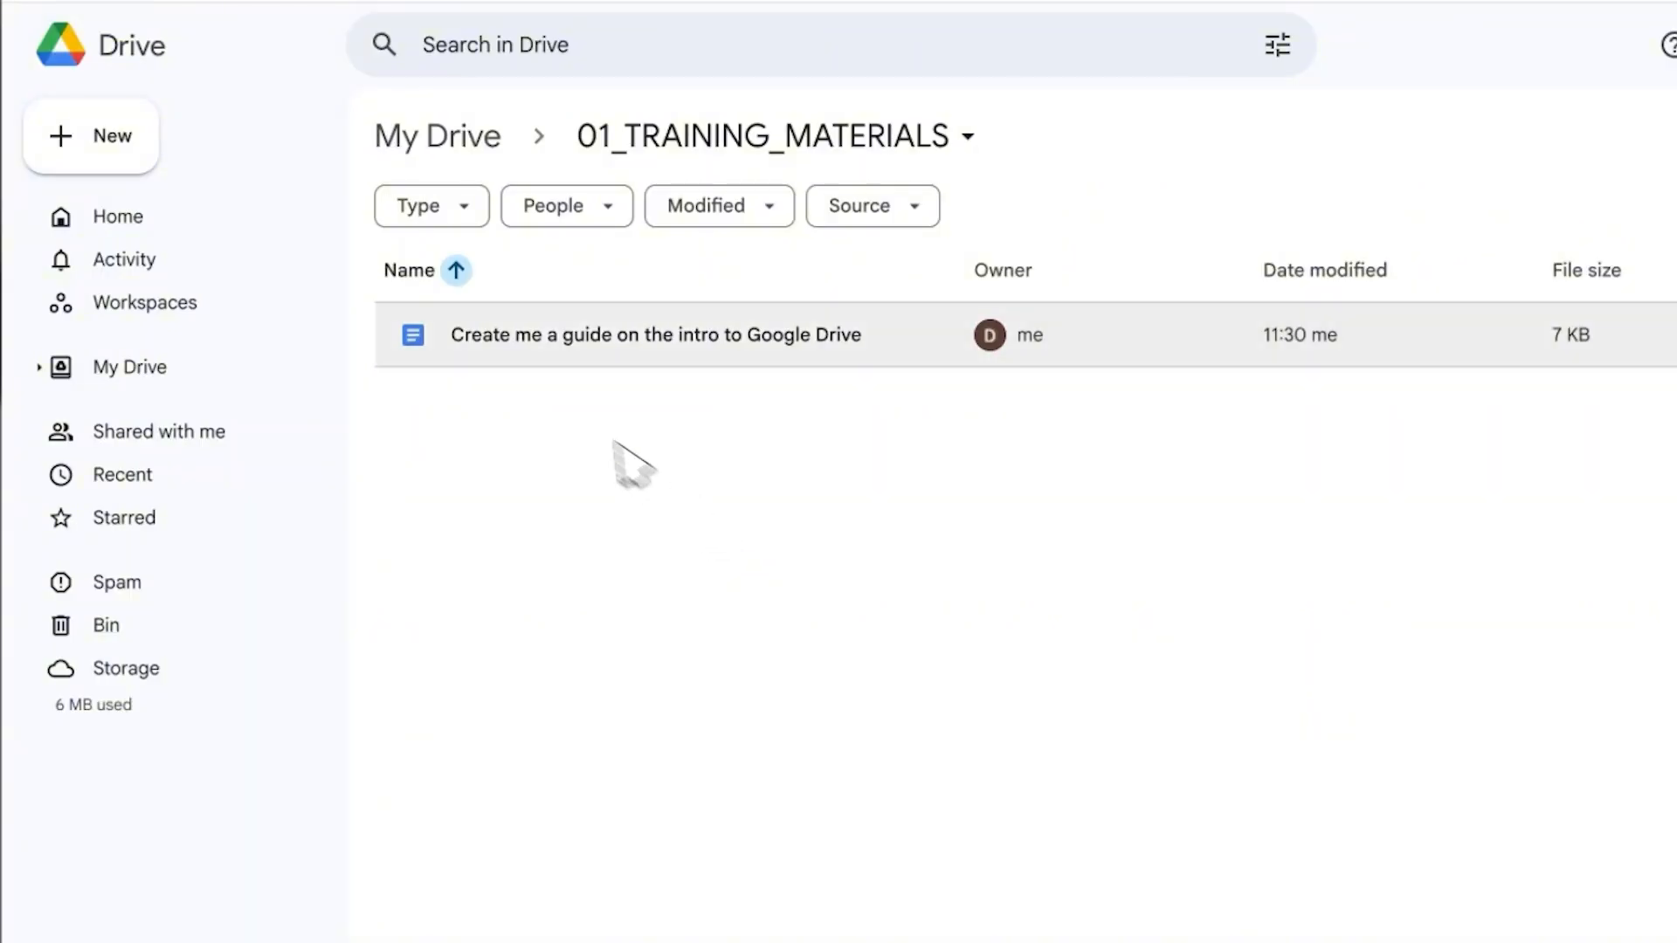
Create a blank Google Docs document in 01_TRAINING_MATERIALS and enter the text "Getting started with drive".
{"action": "left_click", "coordinate": [98, 159]}
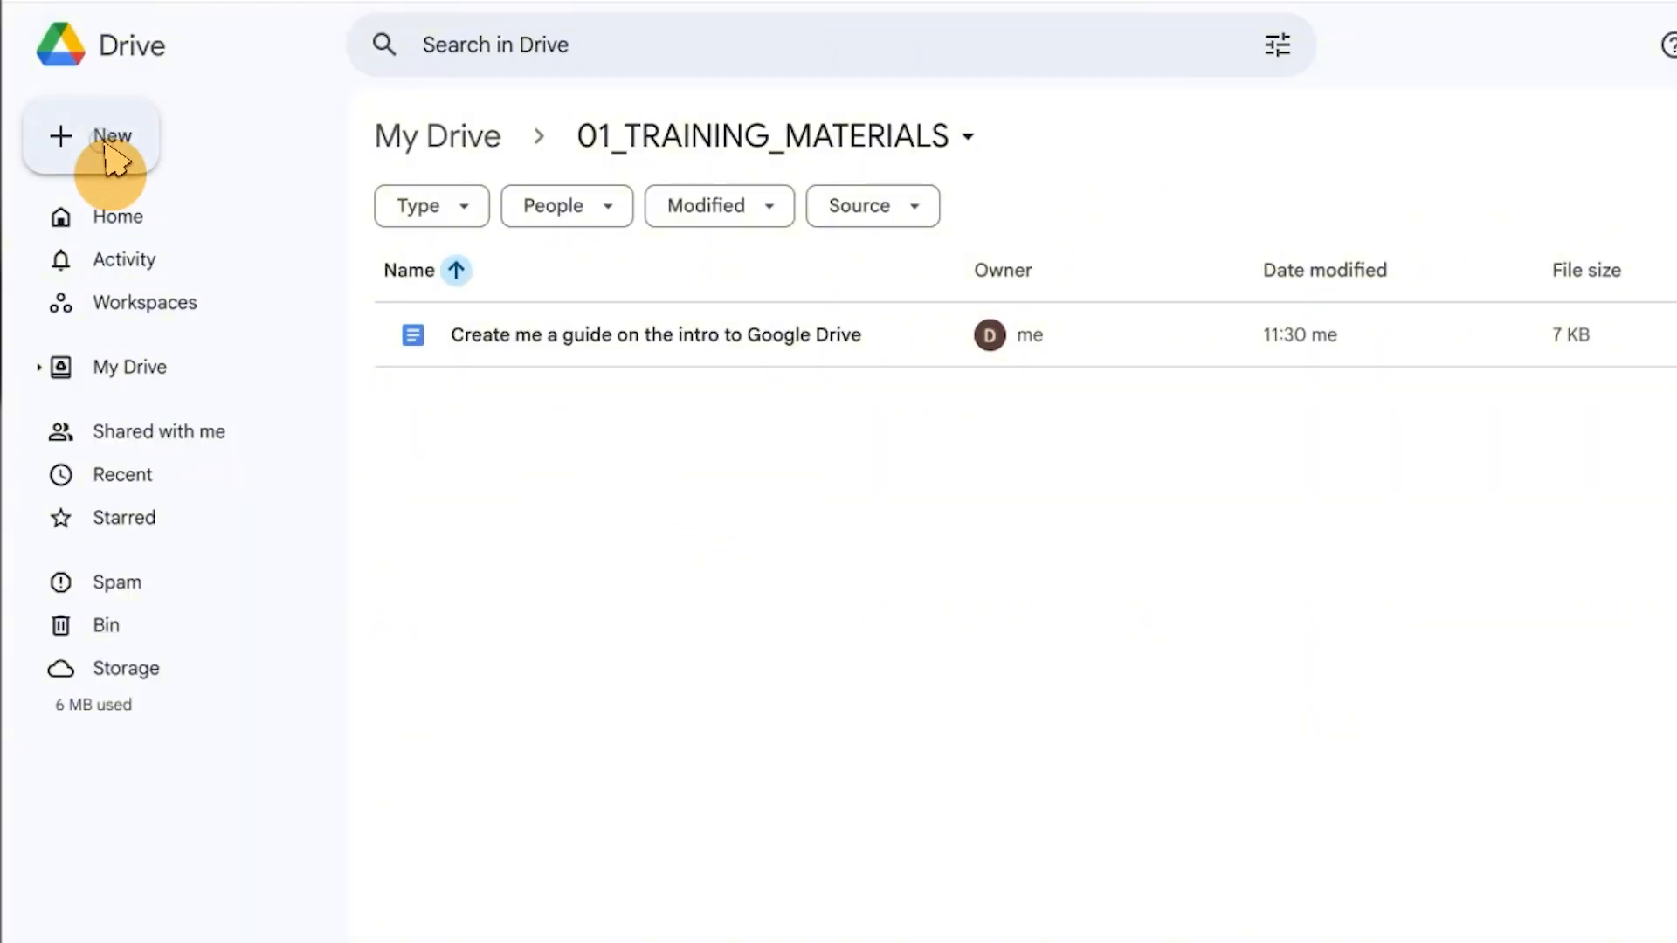
{"action": "left_click", "coordinate": [208, 302]}
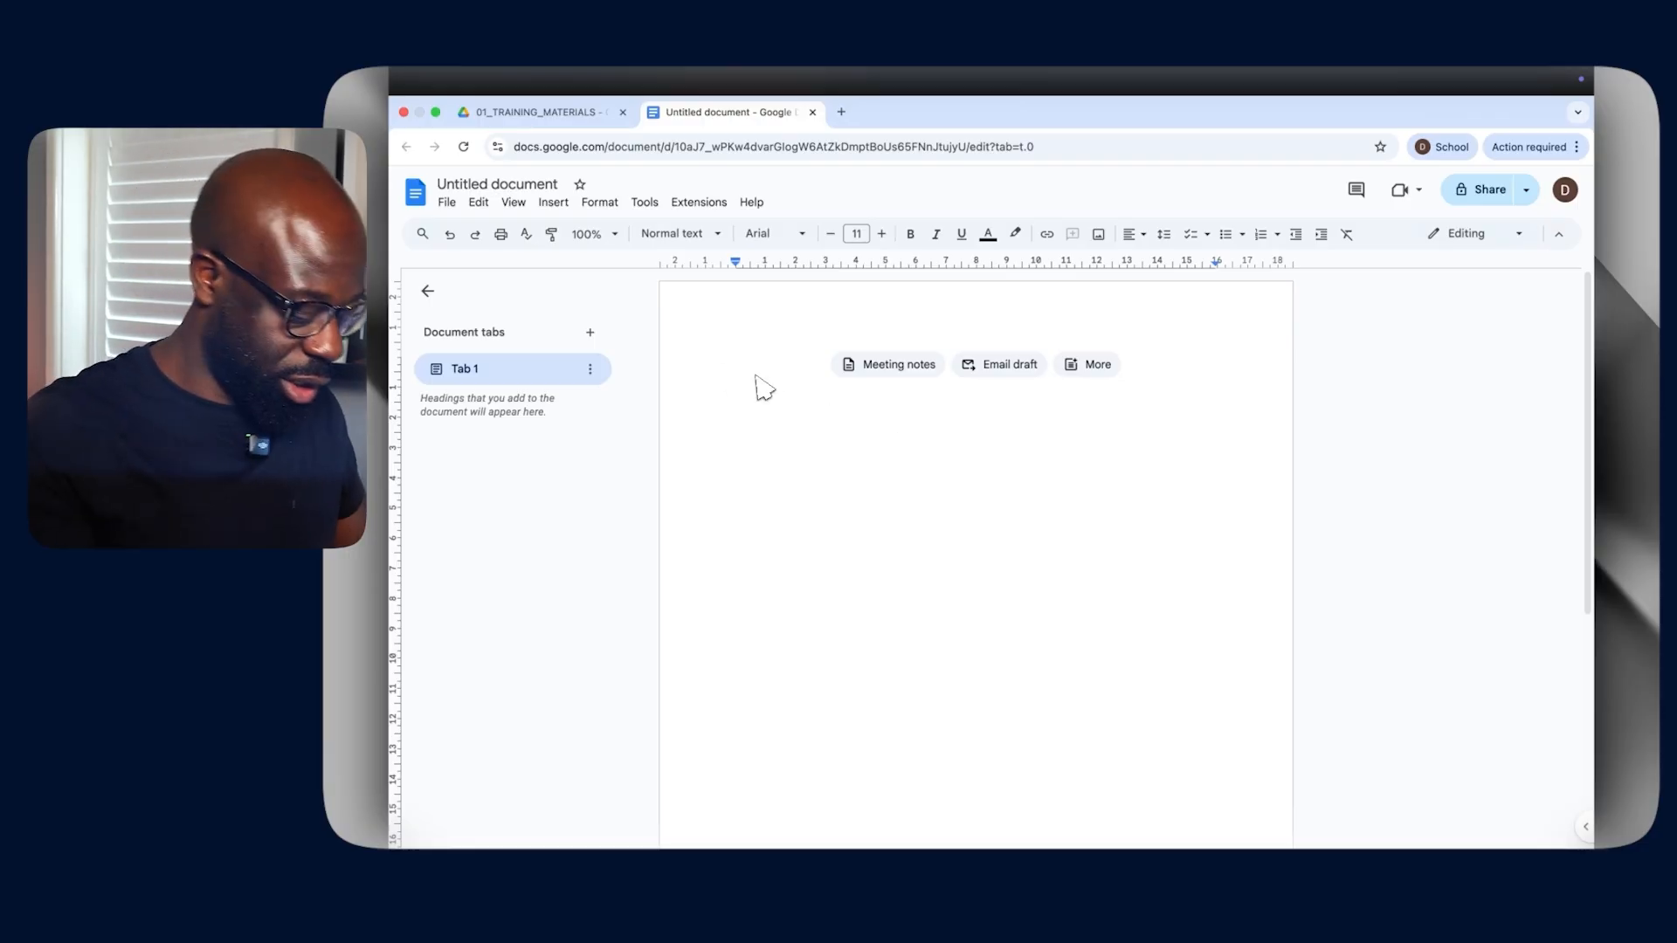
{"action": "type", "text": "Getting starte"}
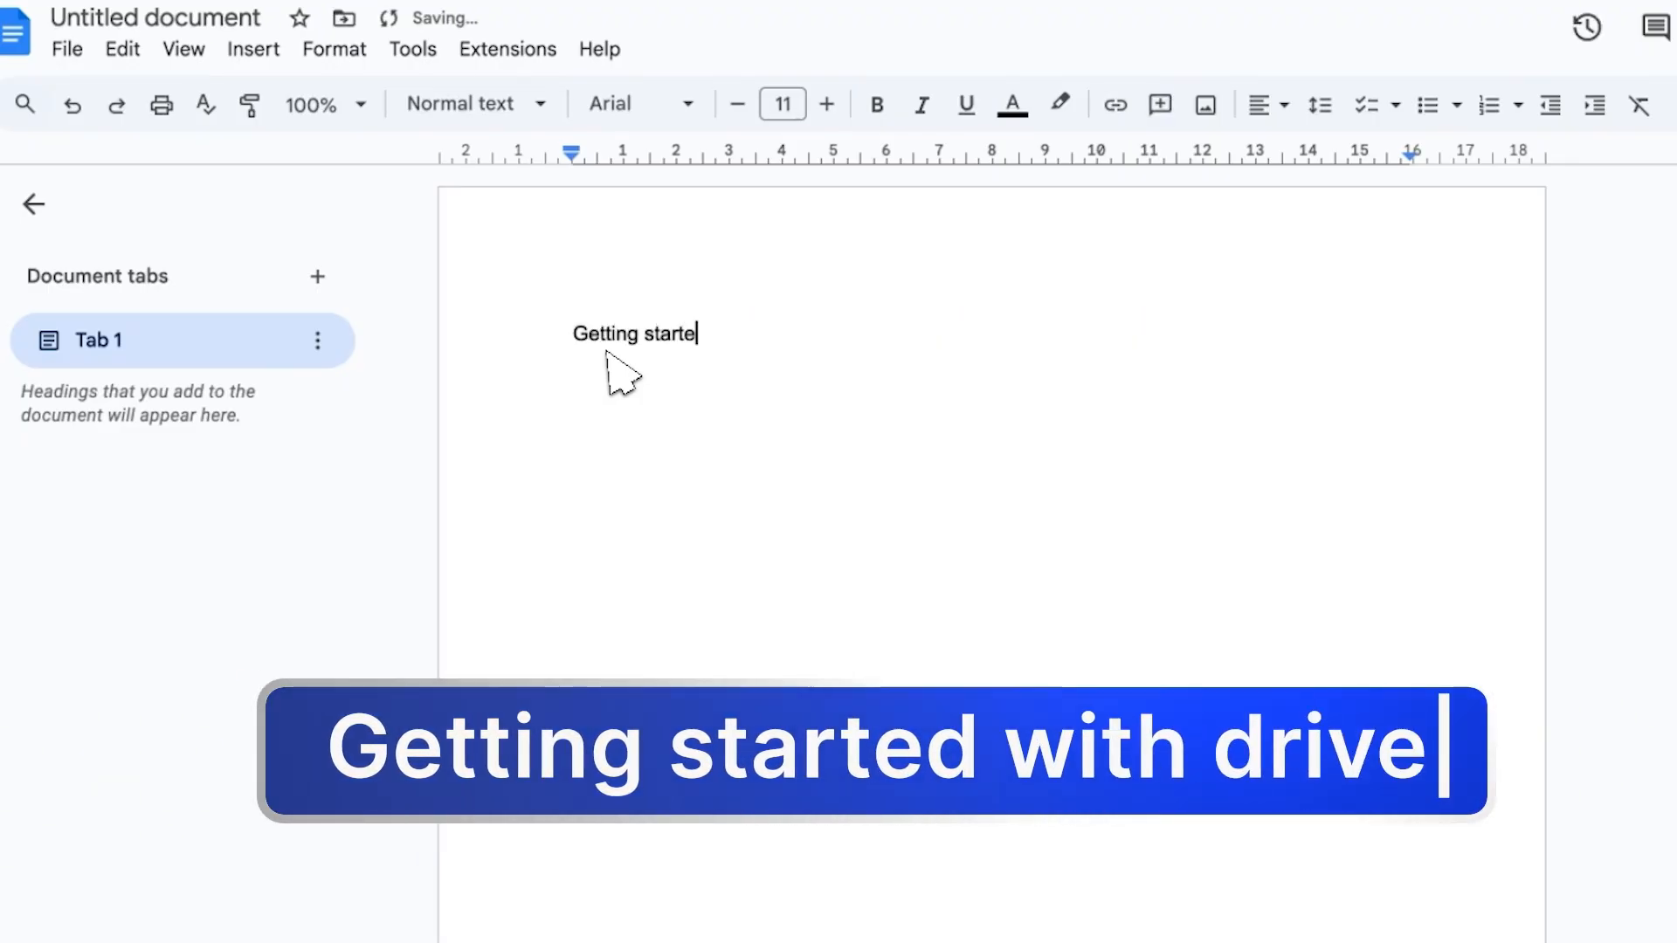
{"action": "type", "text": "d with drive"}
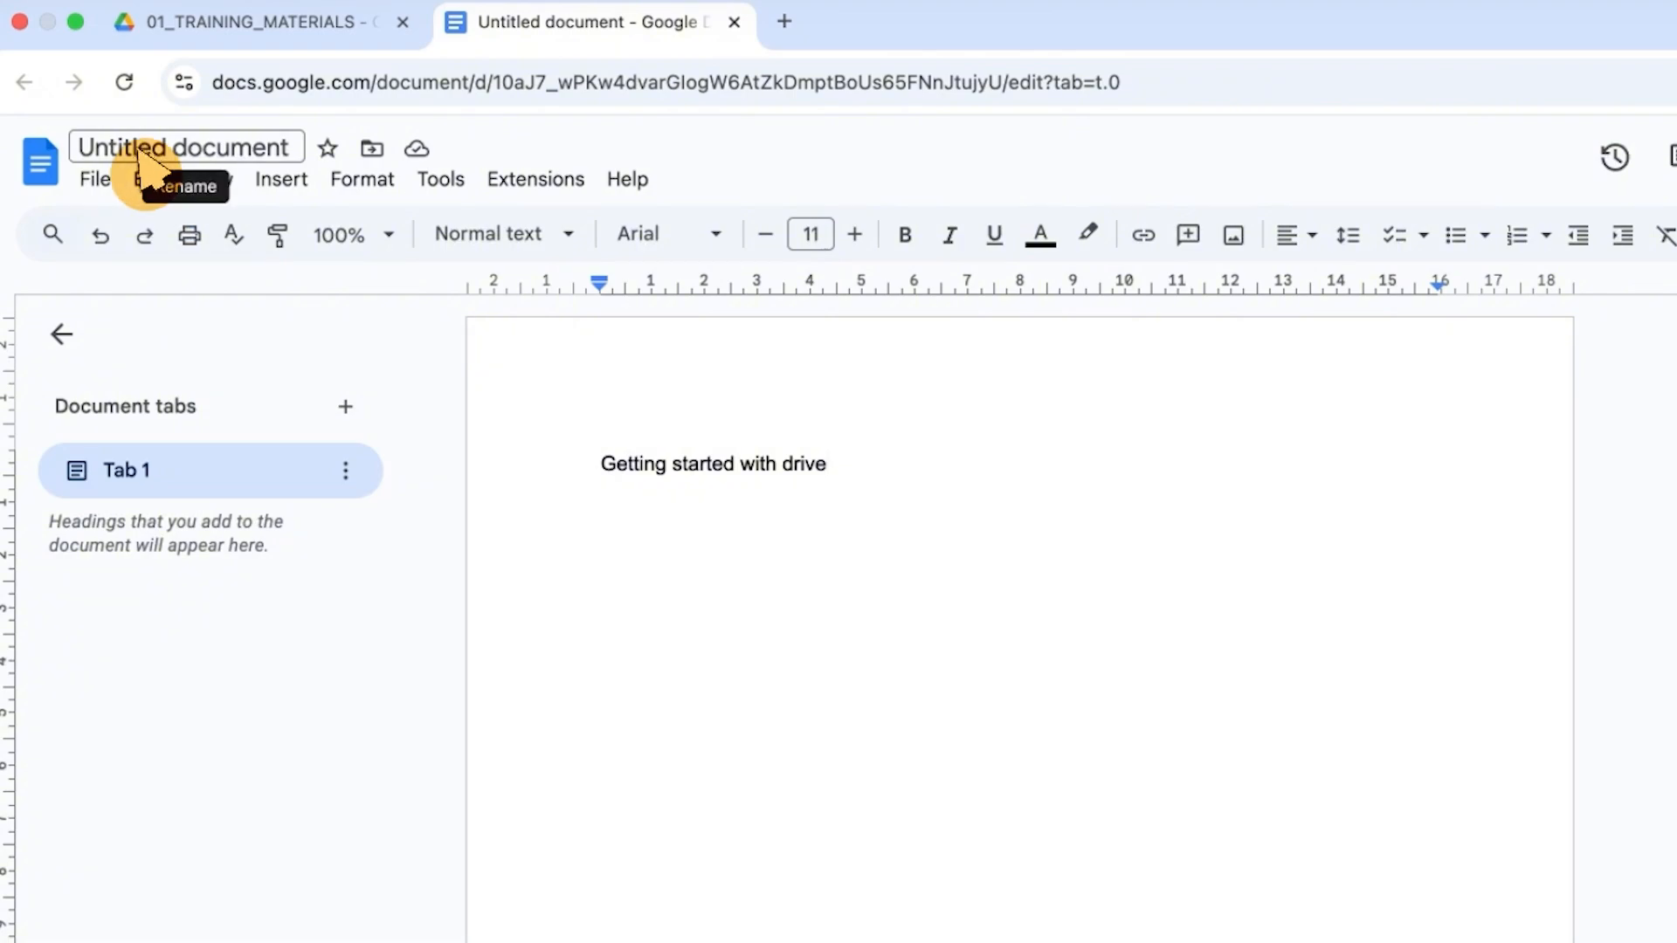
Name the untitled document "Getting started with drive", close it and return to My Drive.
{"action": "left_click", "coordinate": [108, 151]}
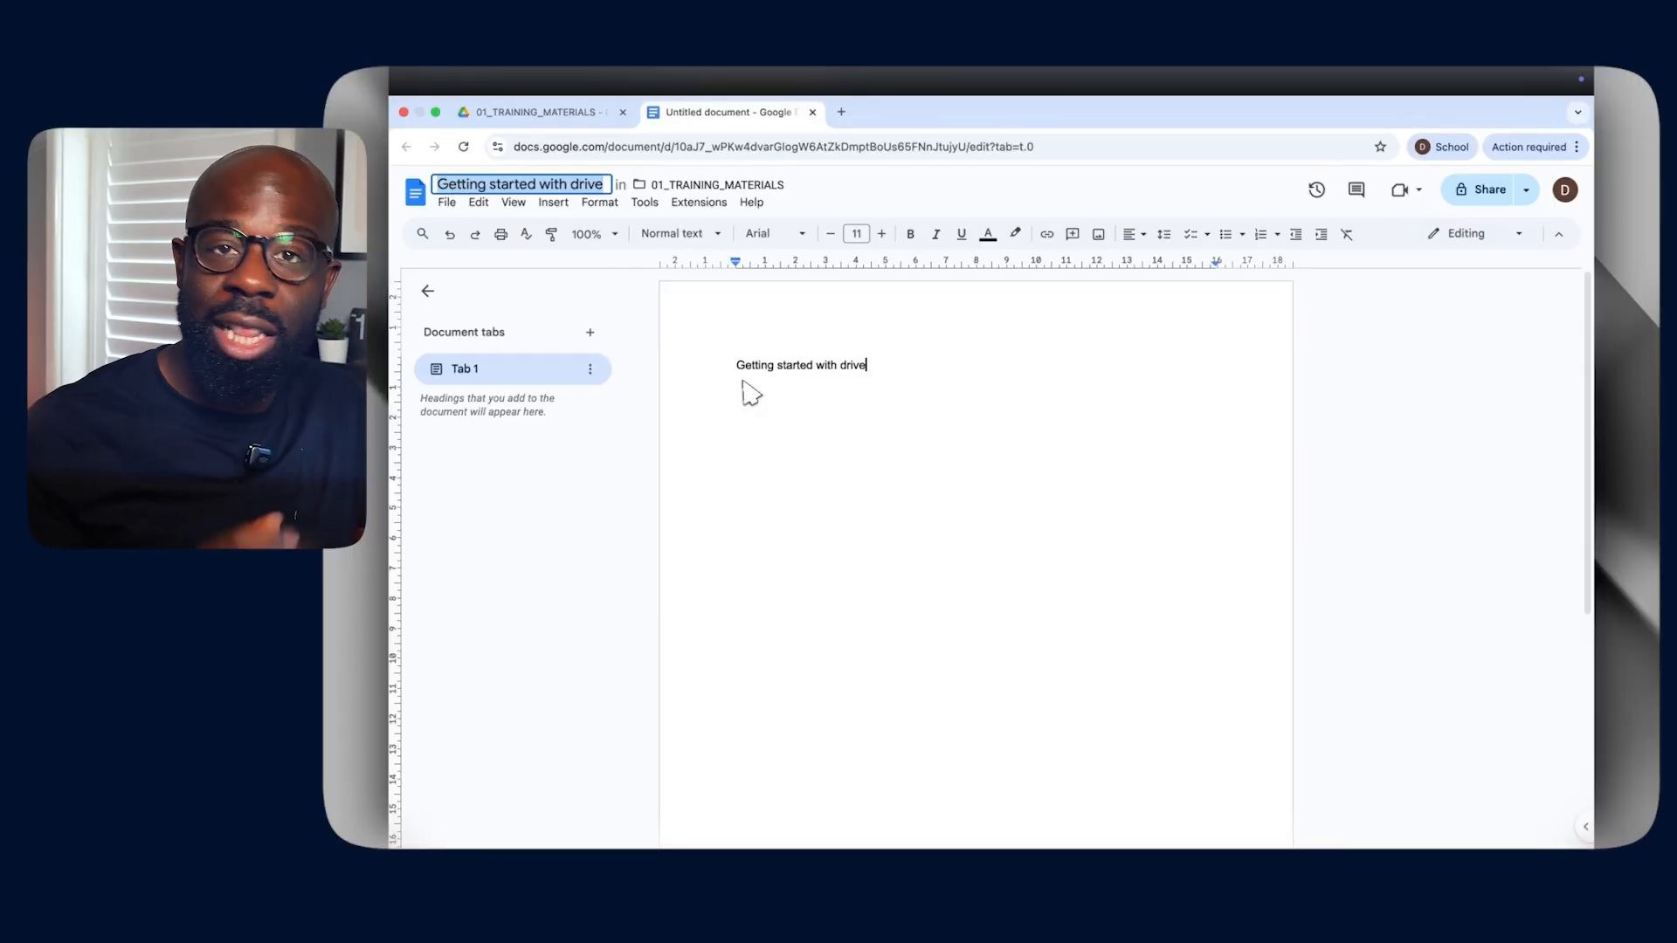
{"action": "left_click", "coordinate": [743, 381]}
{"action": "left_click", "coordinate": [812, 114]}
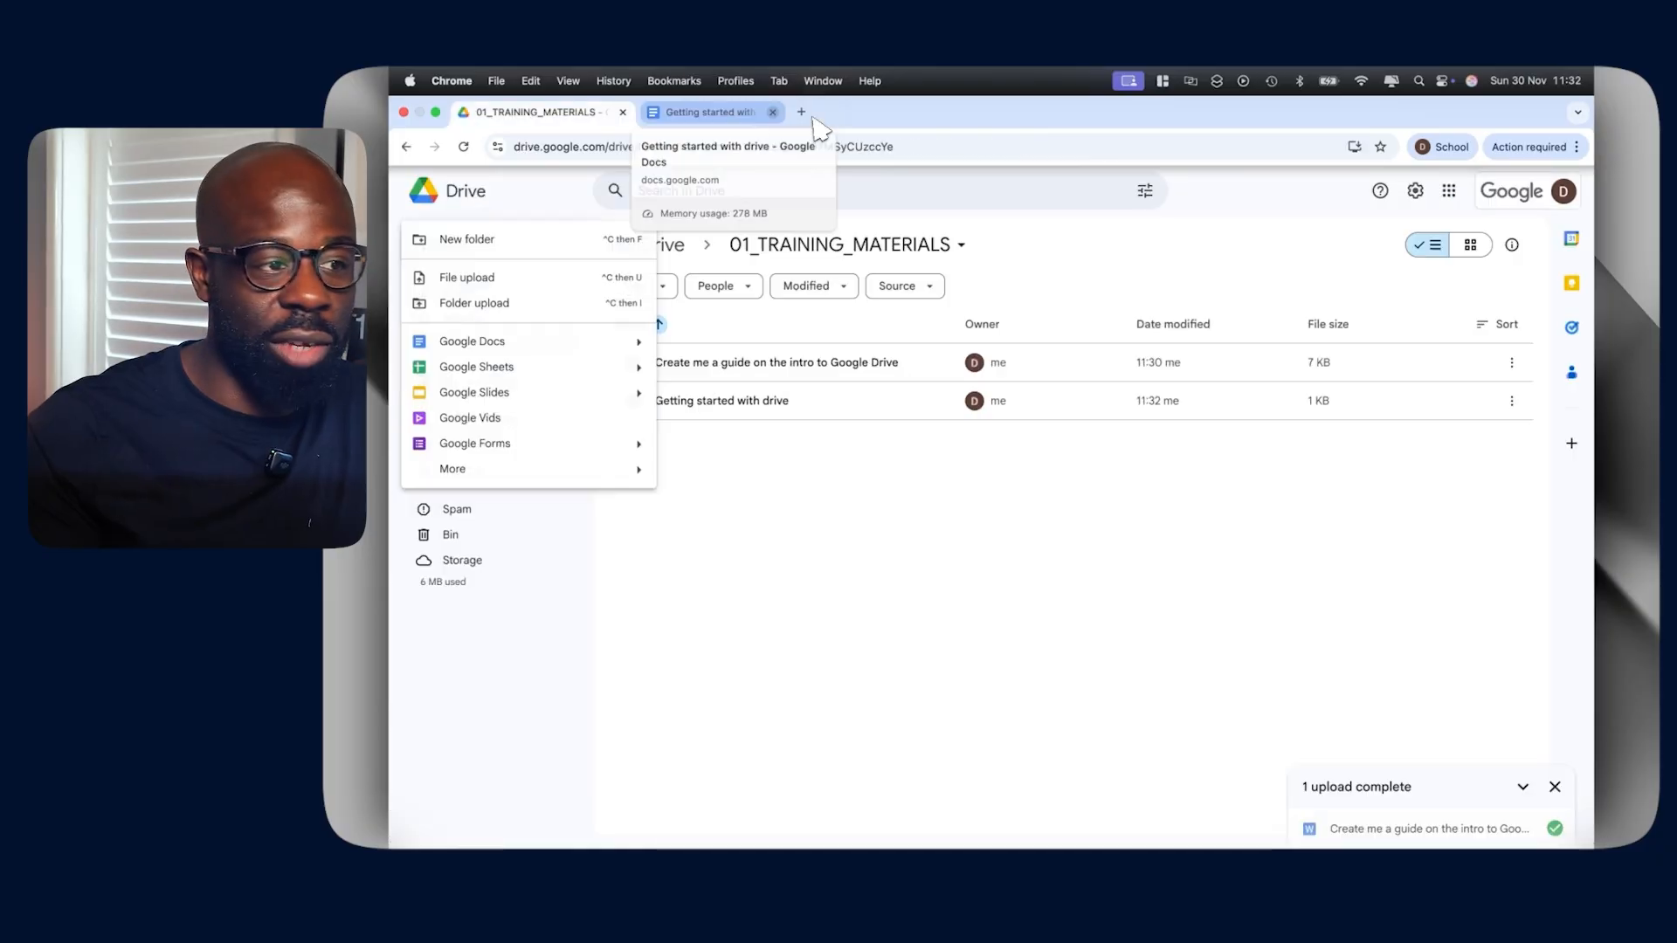
{"action": "left_click", "coordinate": [490, 393]}
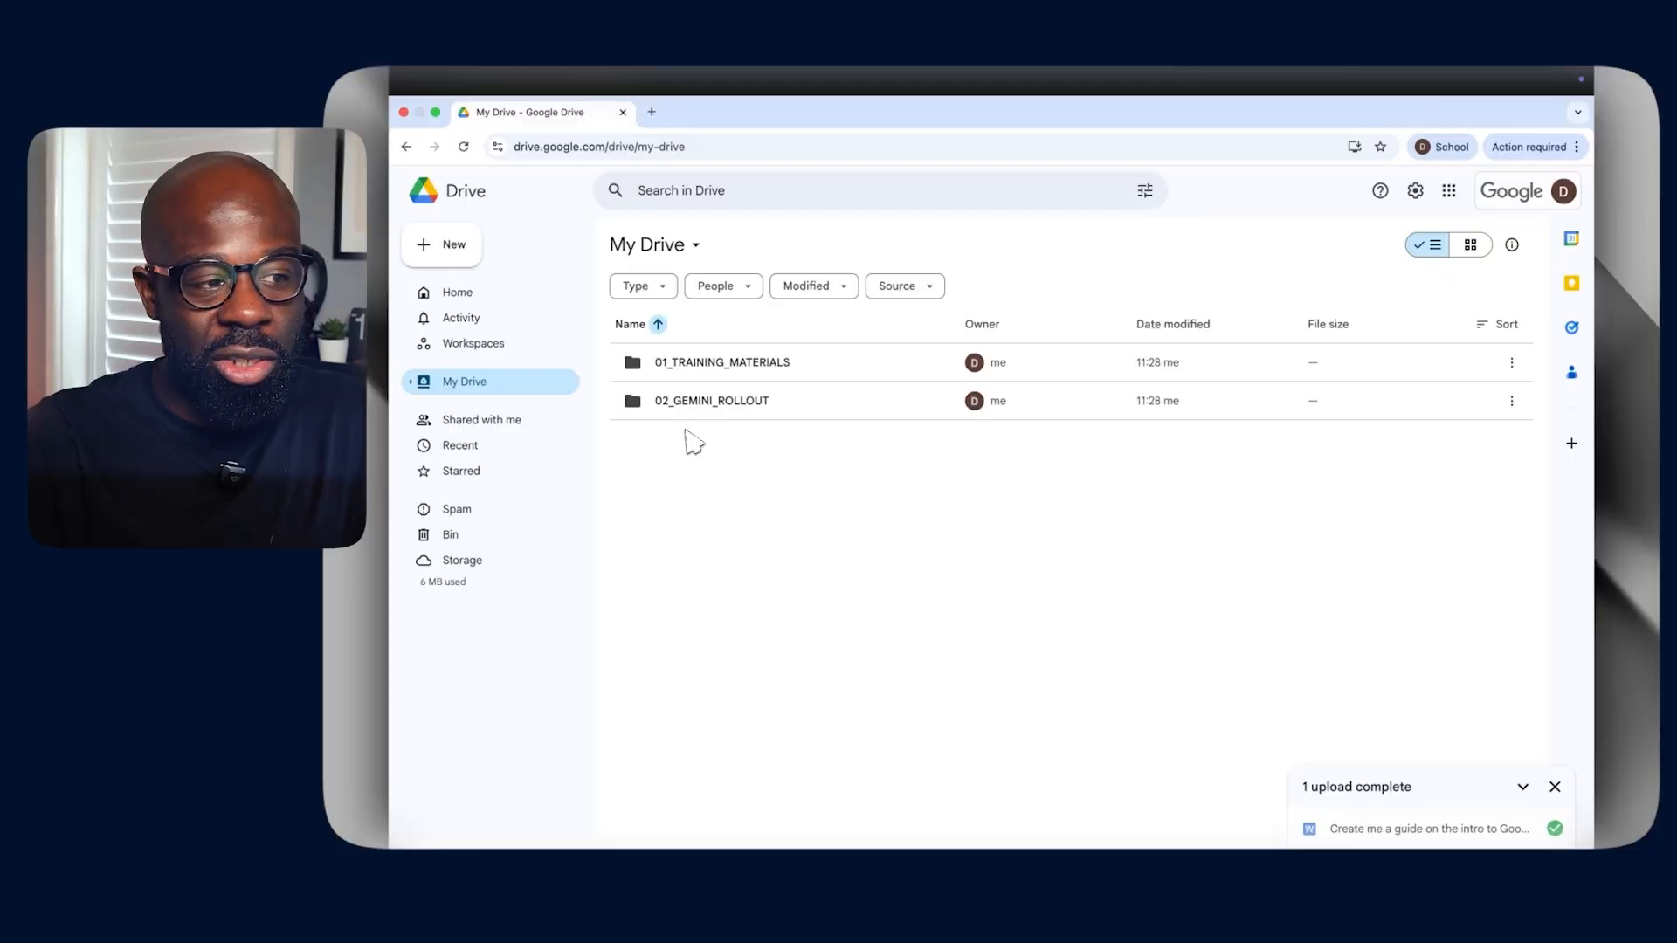
Upload the local Gemini_Launch_Assets folder with all its files into the 02_GEMINI_ROLLOUT folder and open the uploaded folder.
{"action": "double_click", "coordinate": [726, 411]}
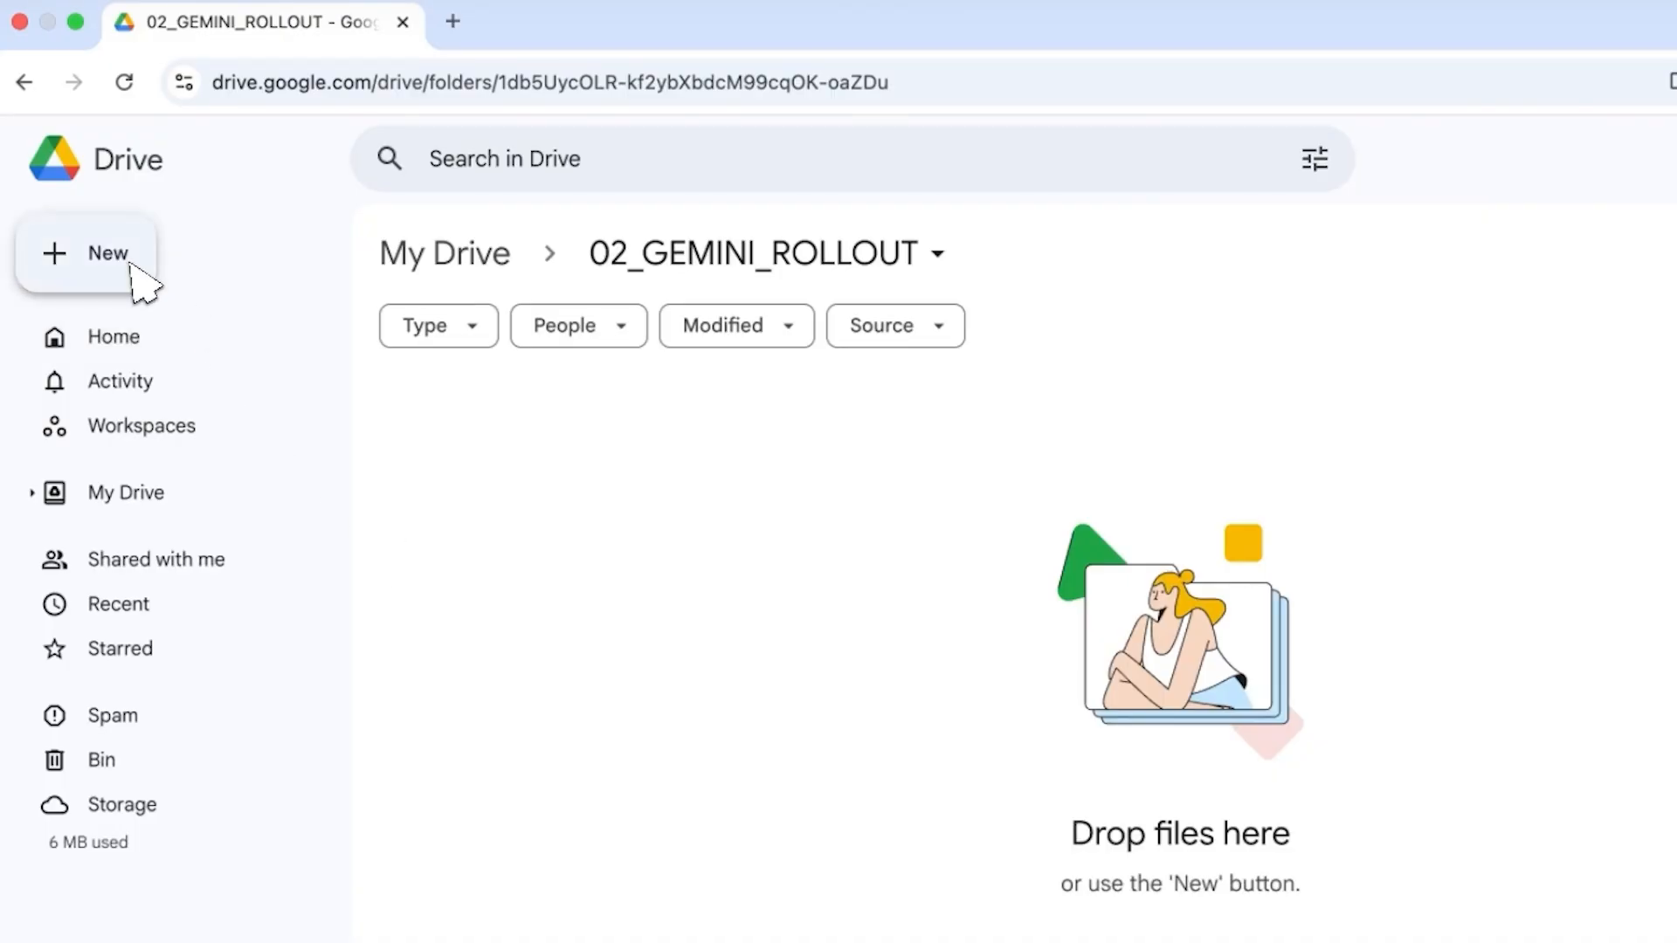
{"action": "left_click", "coordinate": [133, 265]}
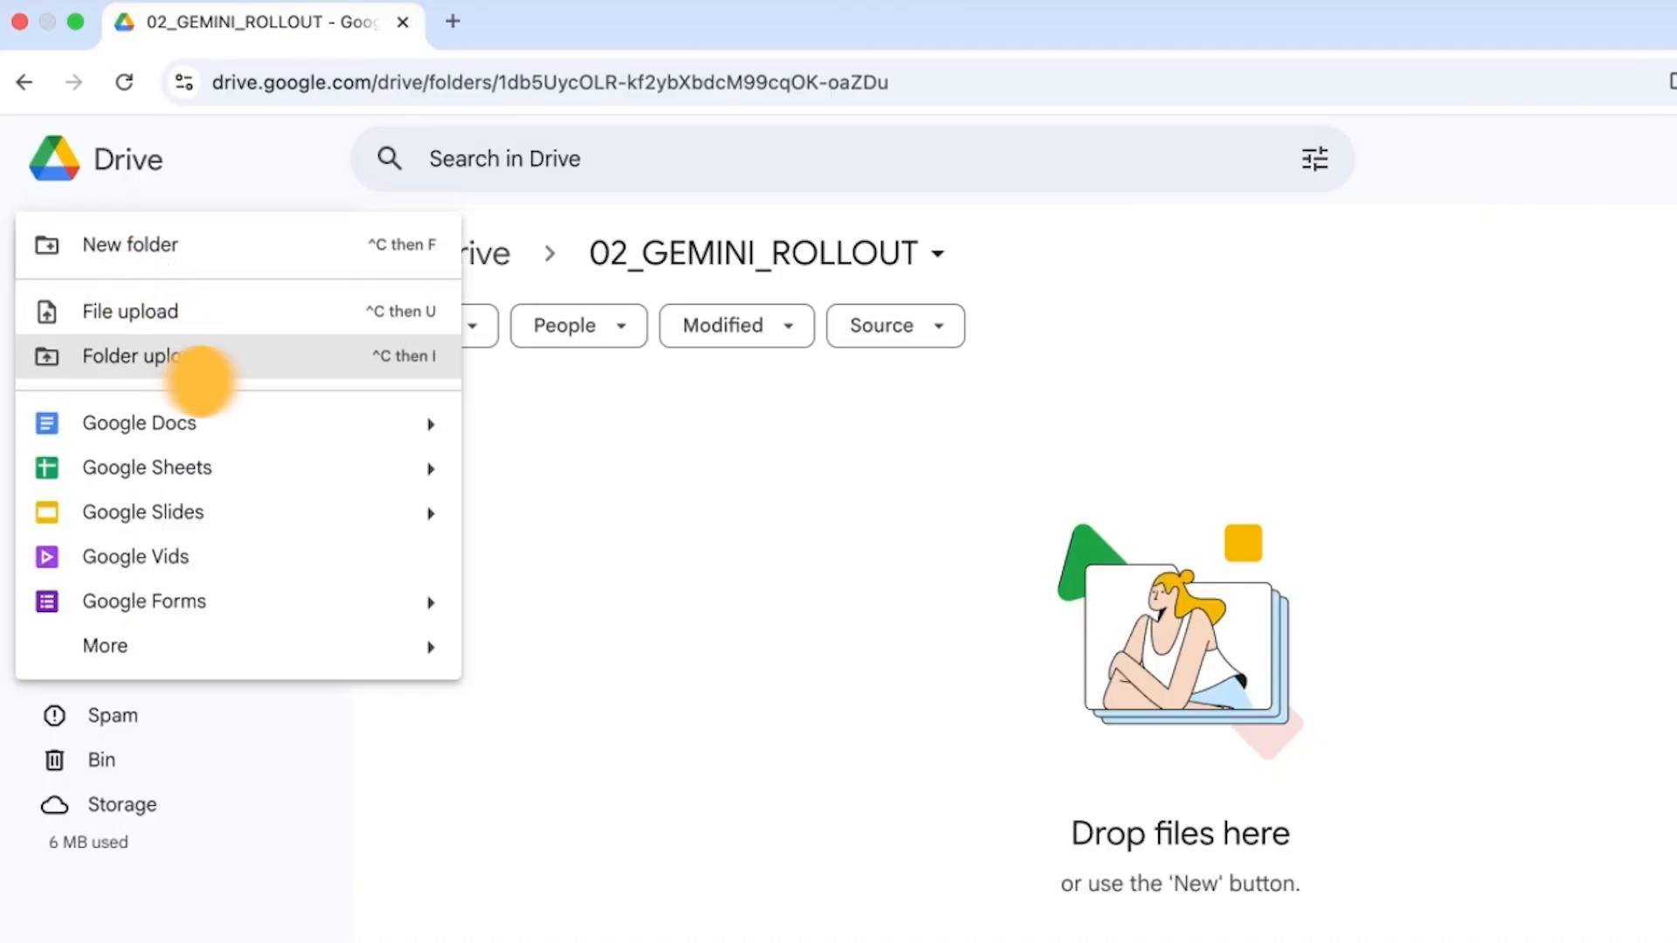
{"action": "left_click", "coordinate": [200, 379]}
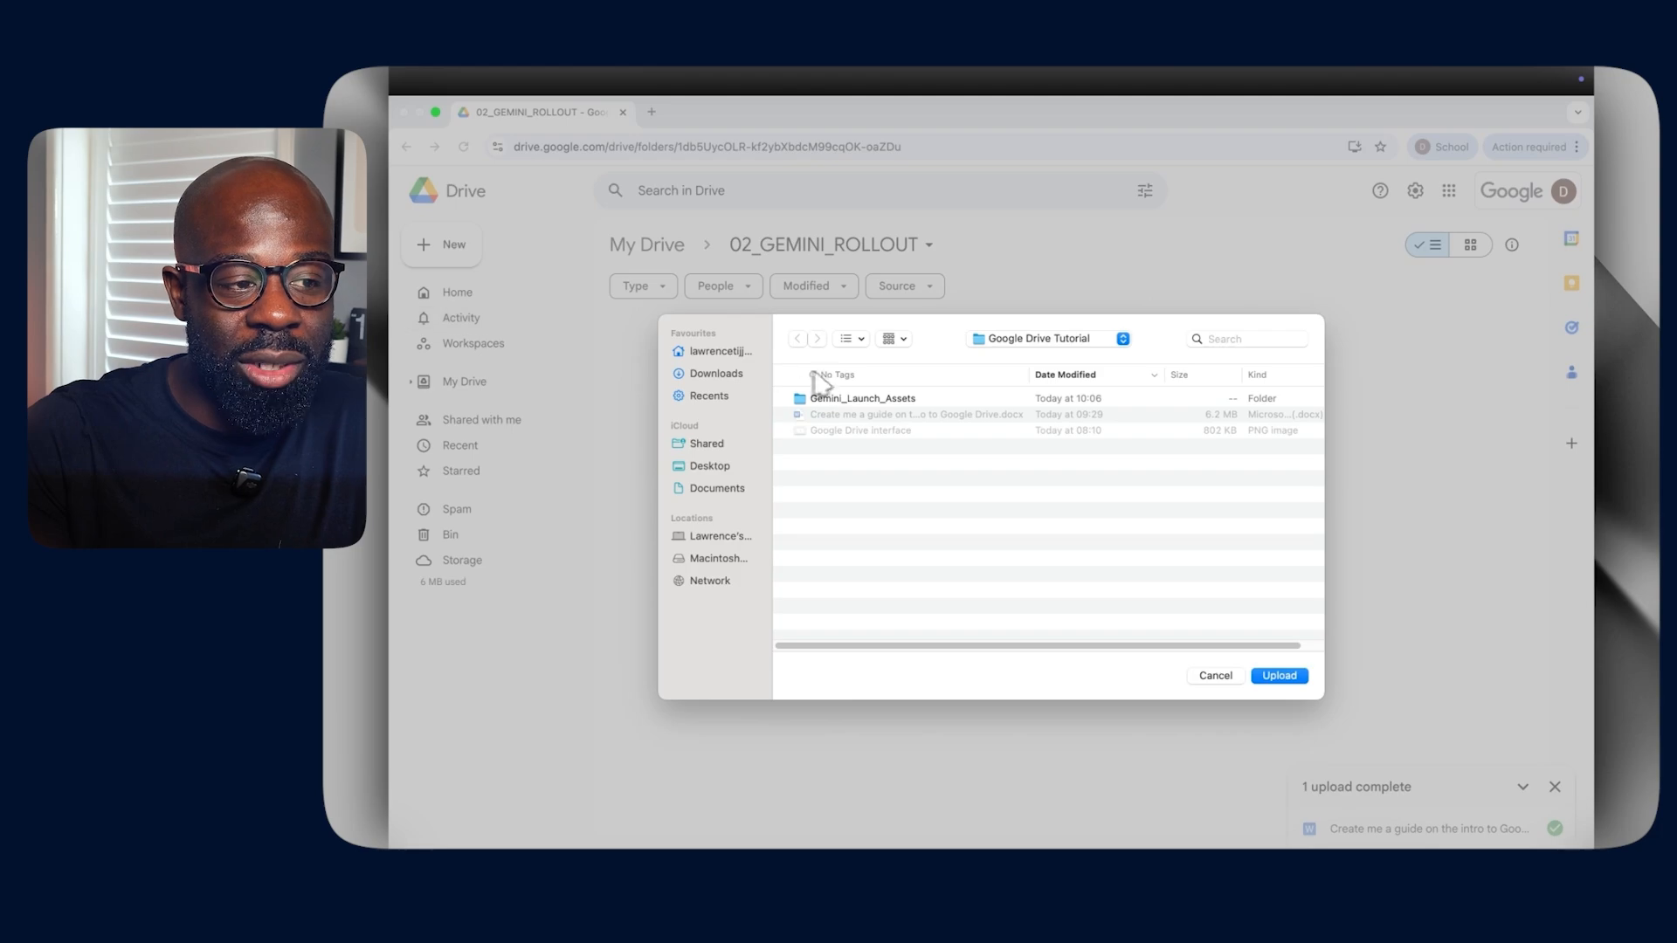
{"action": "left_click", "coordinate": [849, 402]}
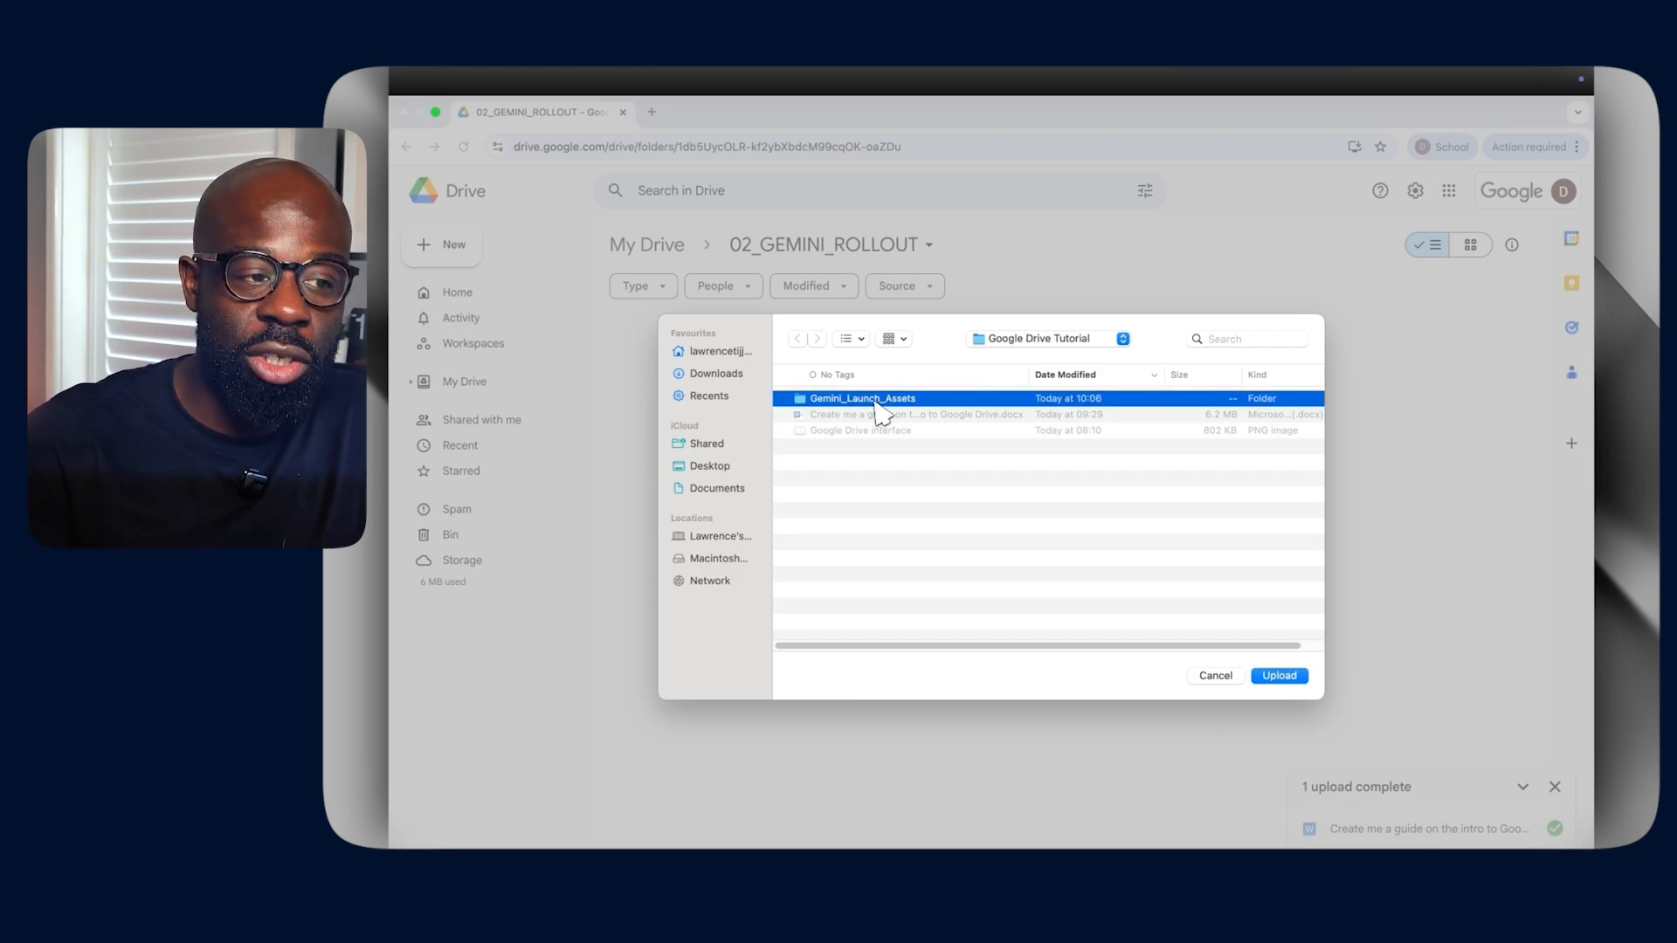
{"action": "left_click", "coordinate": [1288, 679]}
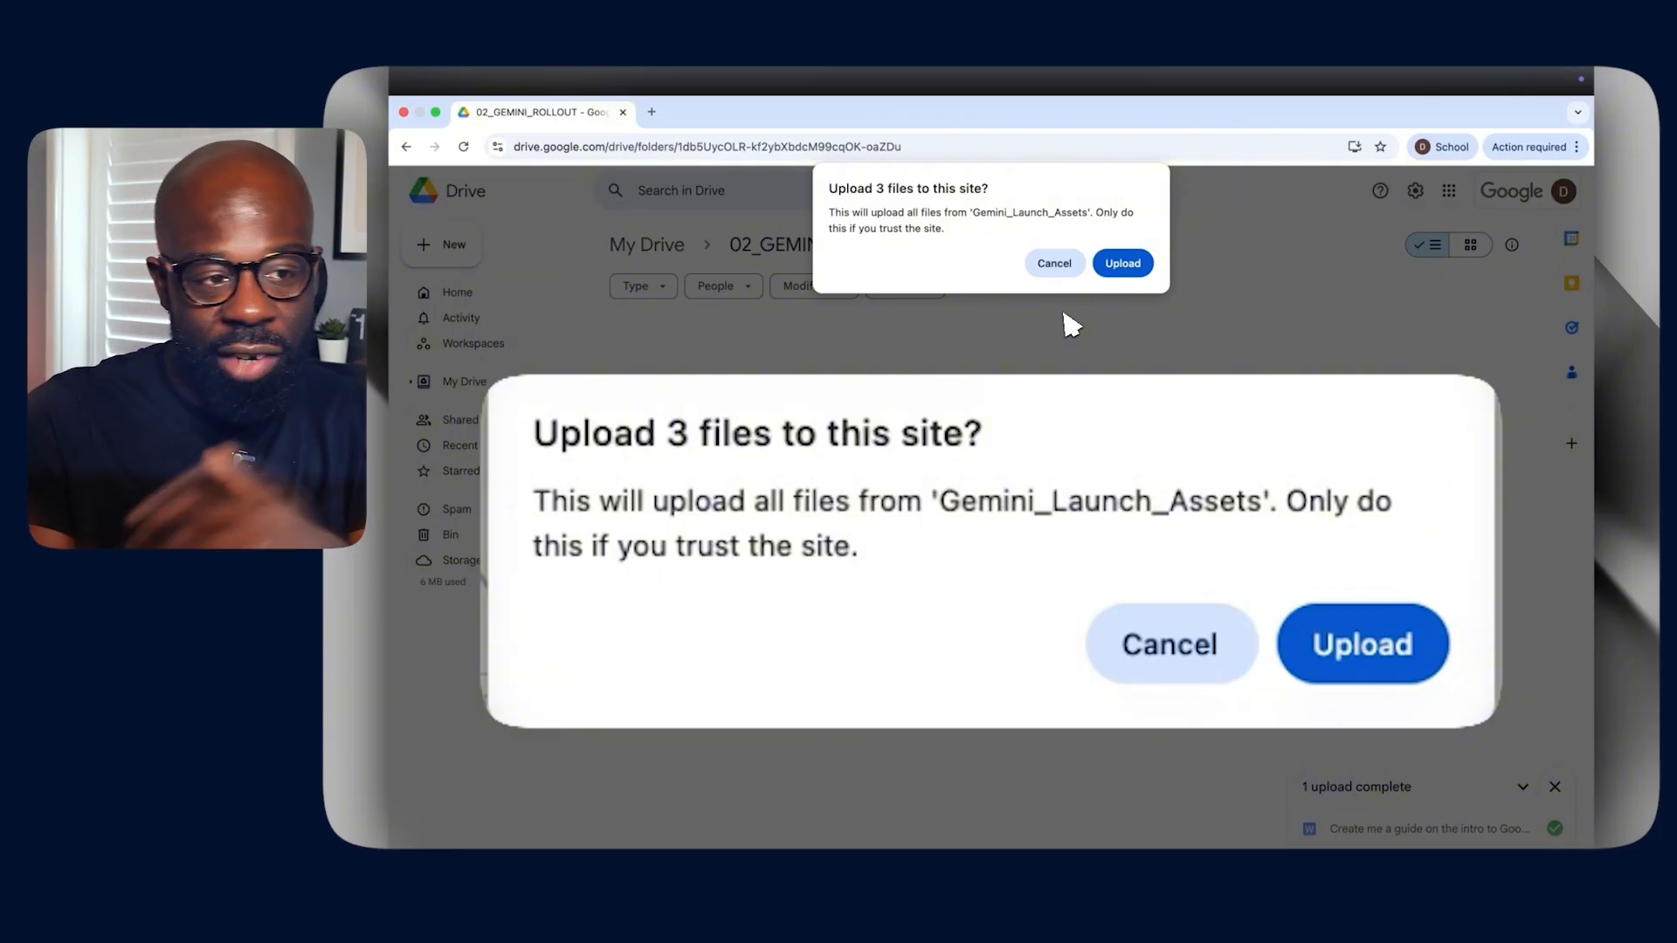
{"action": "left_click", "coordinate": [1131, 265]}
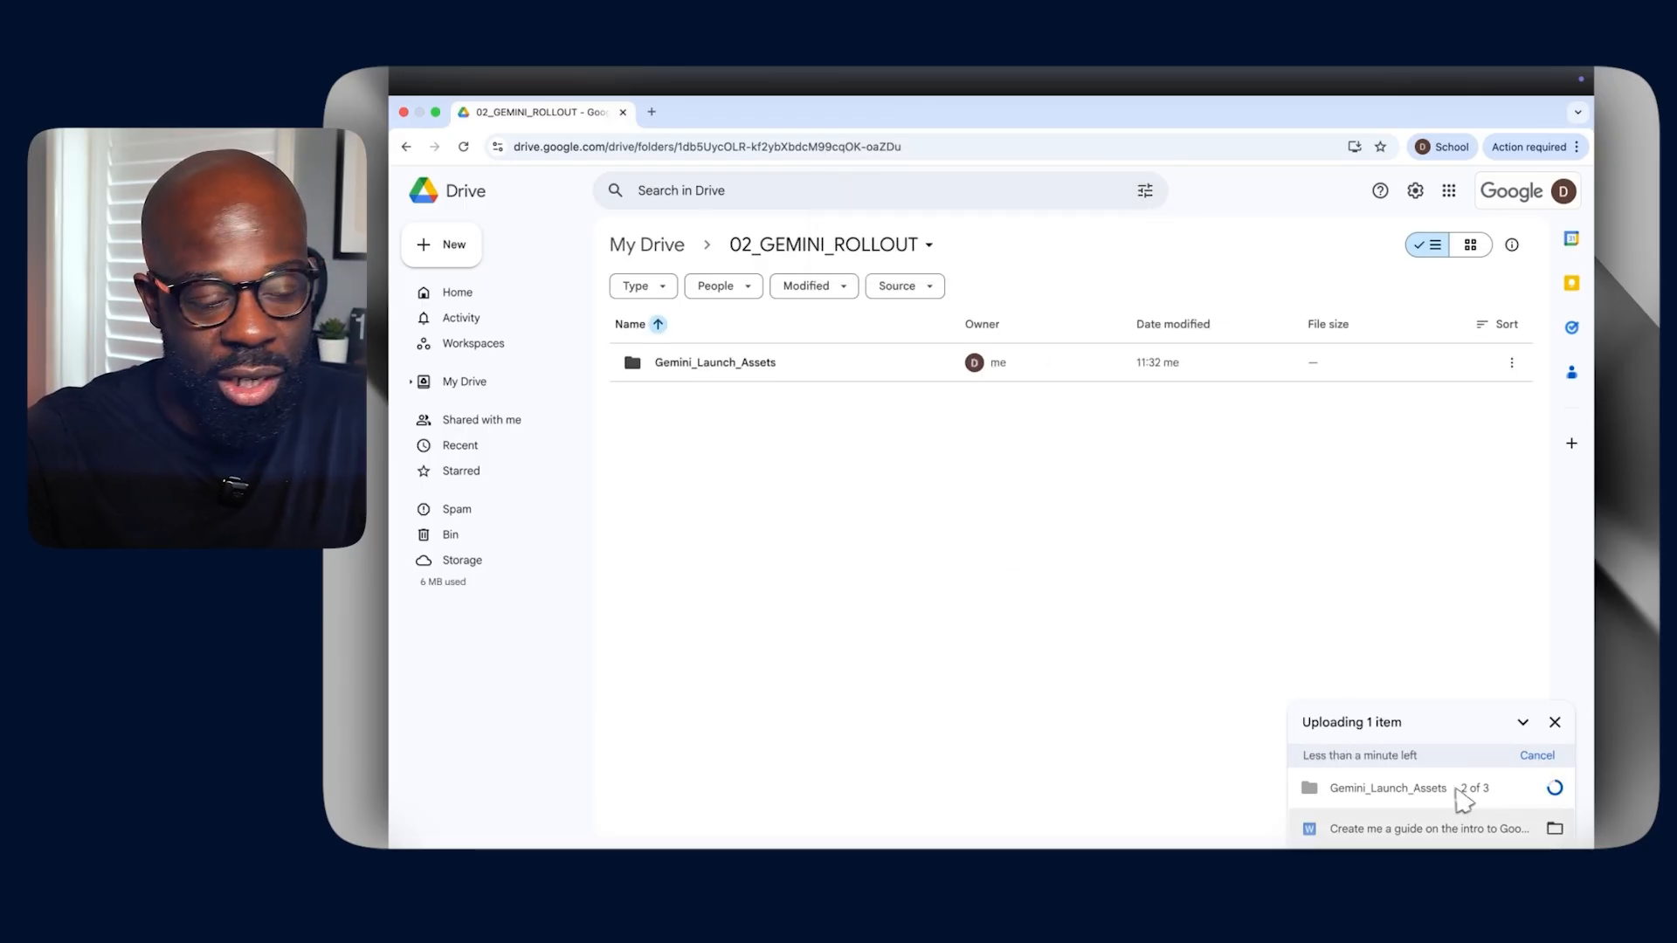
{"action": "double_click", "coordinate": [738, 371]}
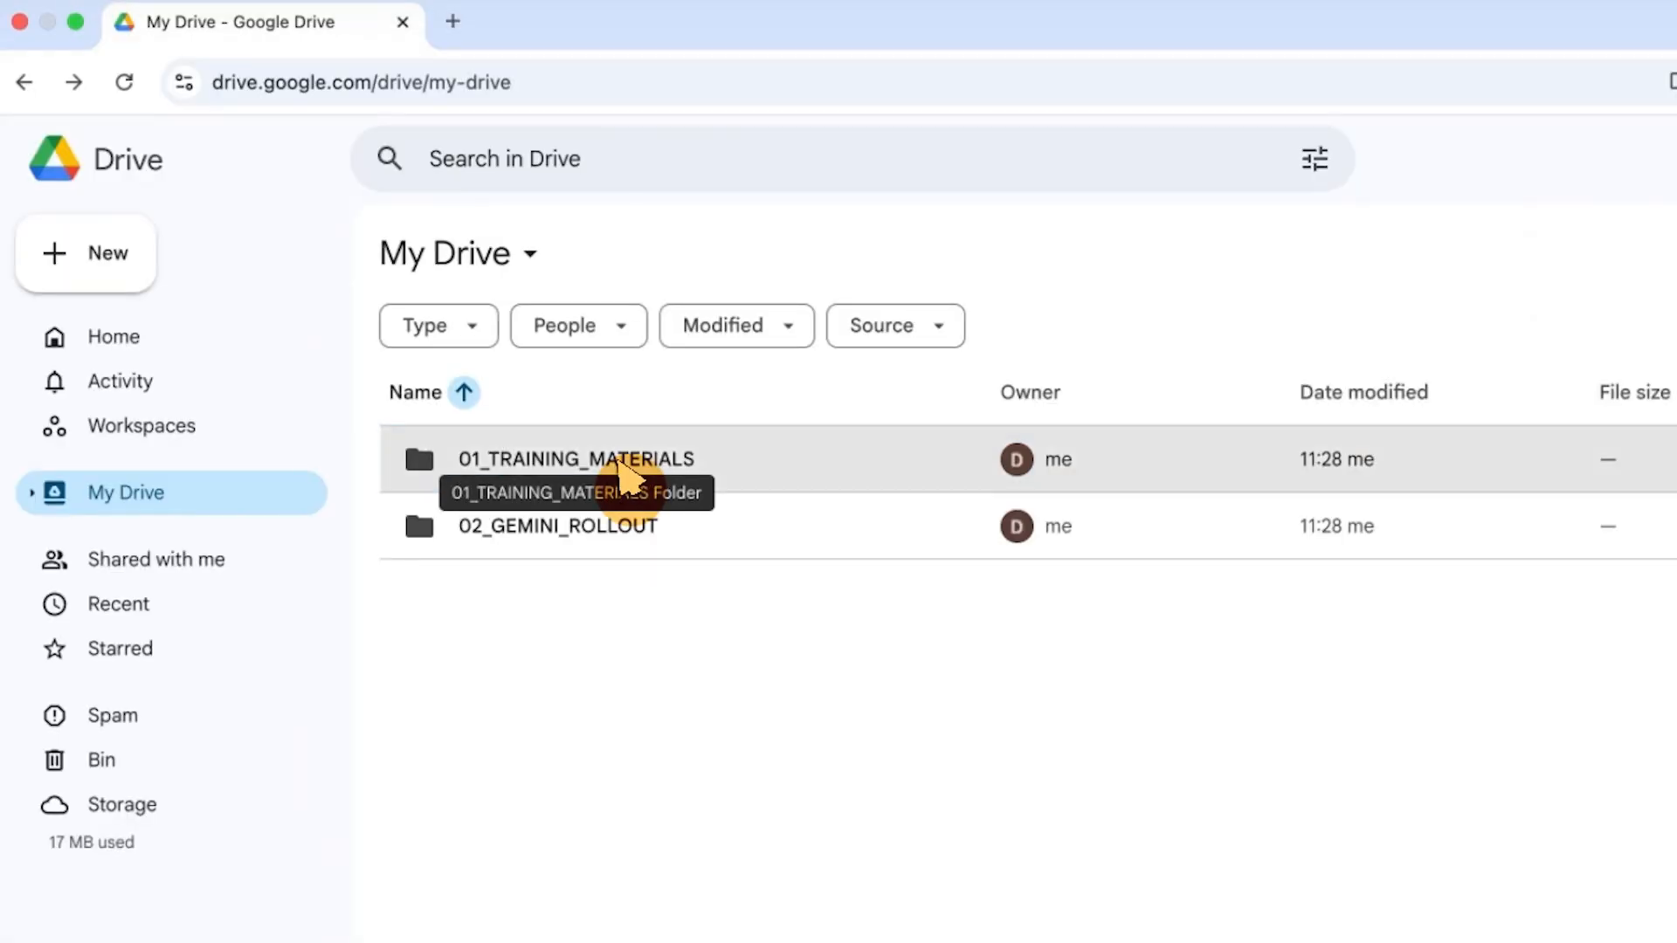
Star the 01_TRAINING_MATERIALS folder in My Drive, check it in the Starred view and return to My Drive.
{"action": "right_click", "coordinate": [756, 372]}
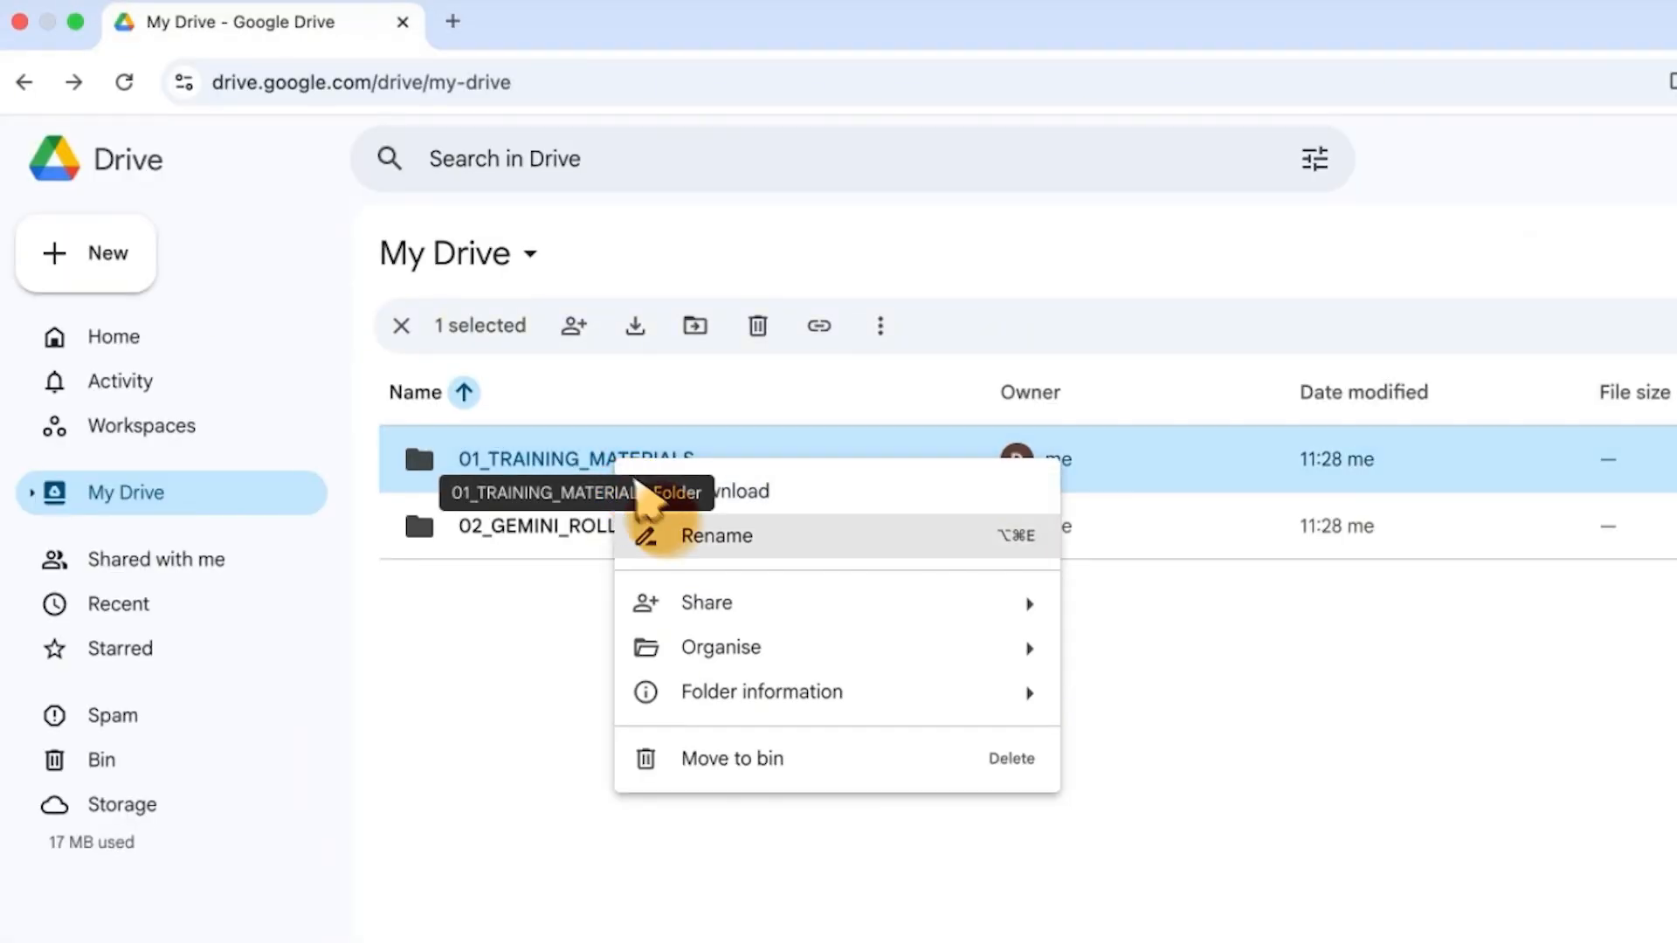
{"action": "mouse_move", "coordinate": [768, 645]}
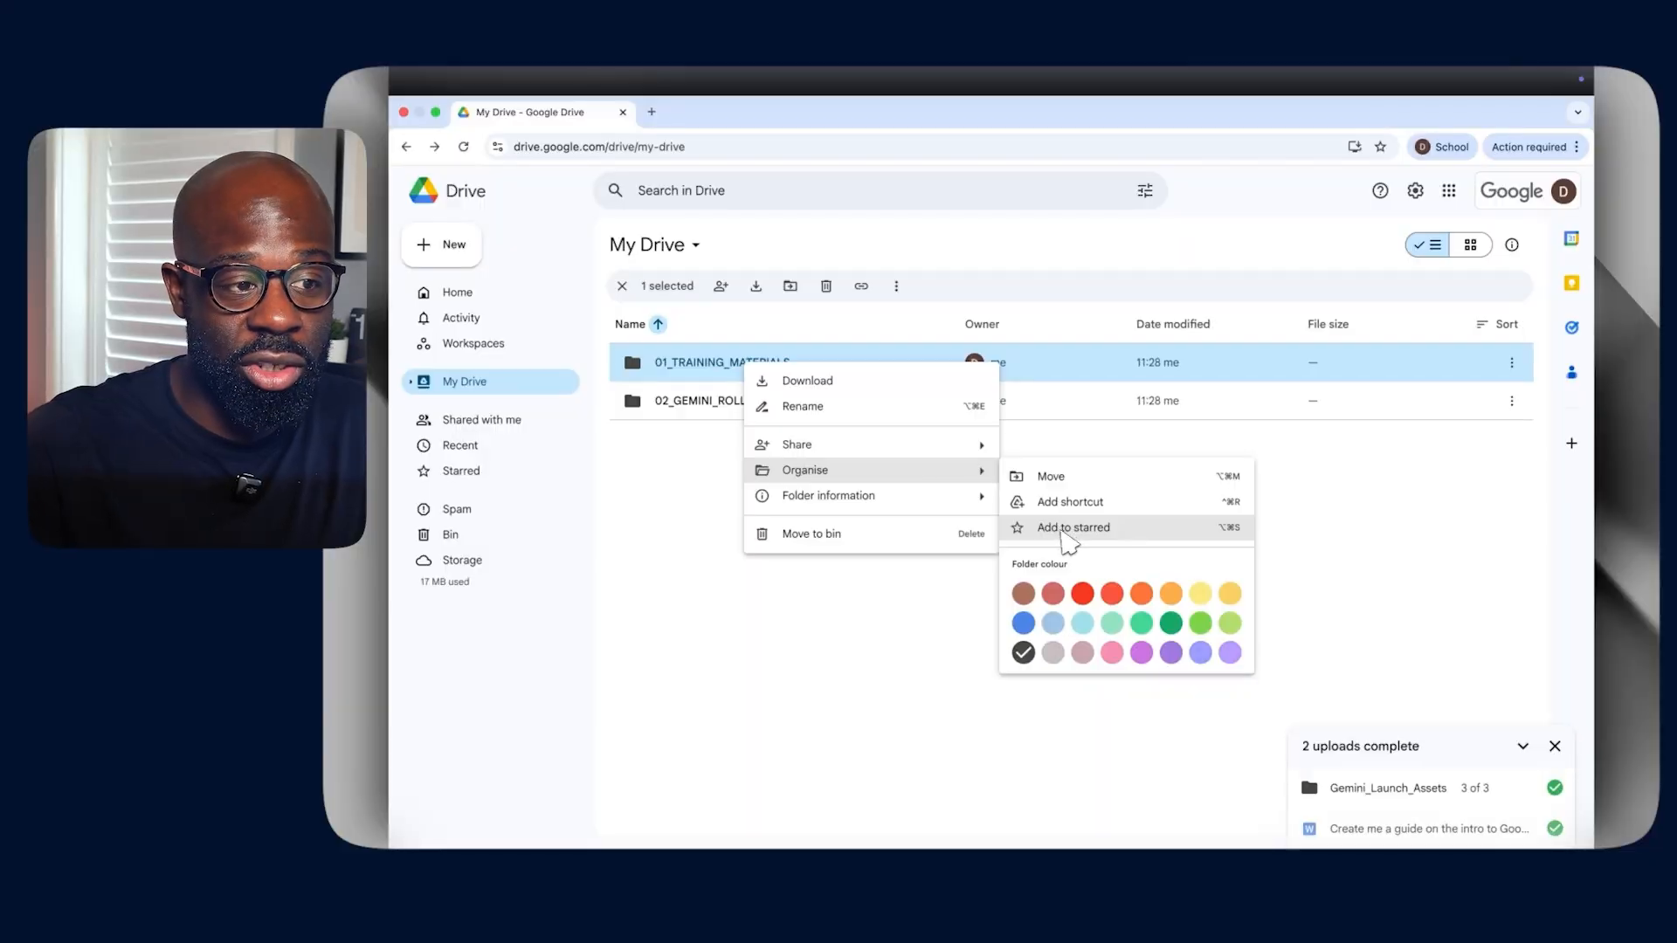
{"action": "left_click", "coordinate": [1073, 528]}
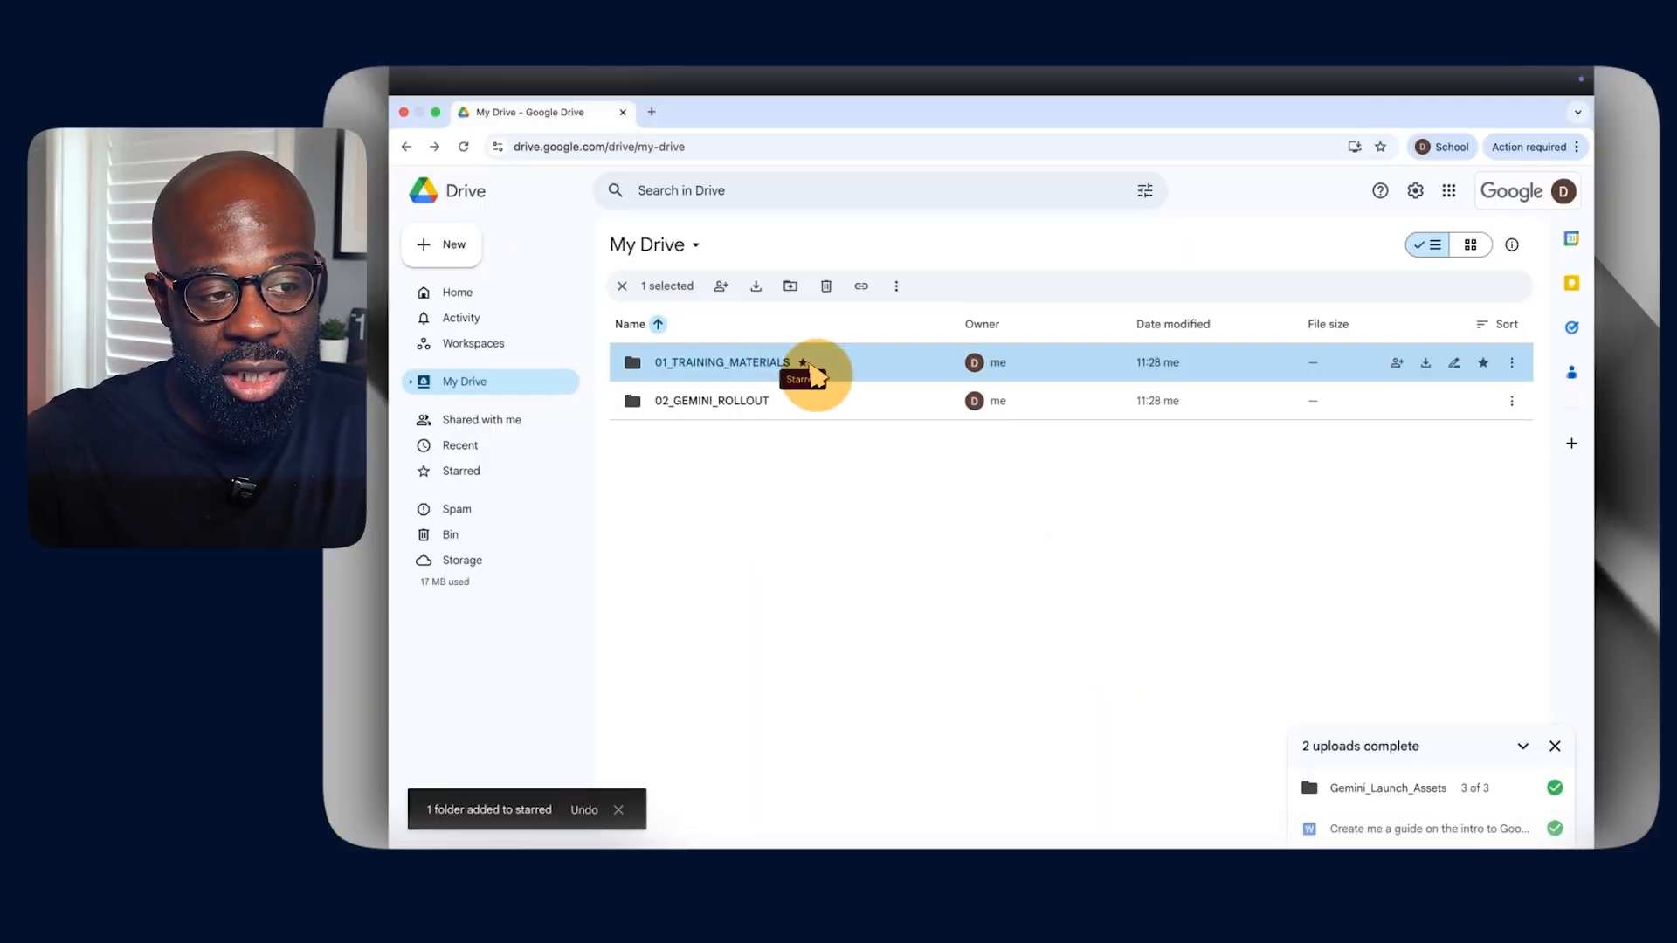
{"action": "left_click", "coordinate": [463, 474]}
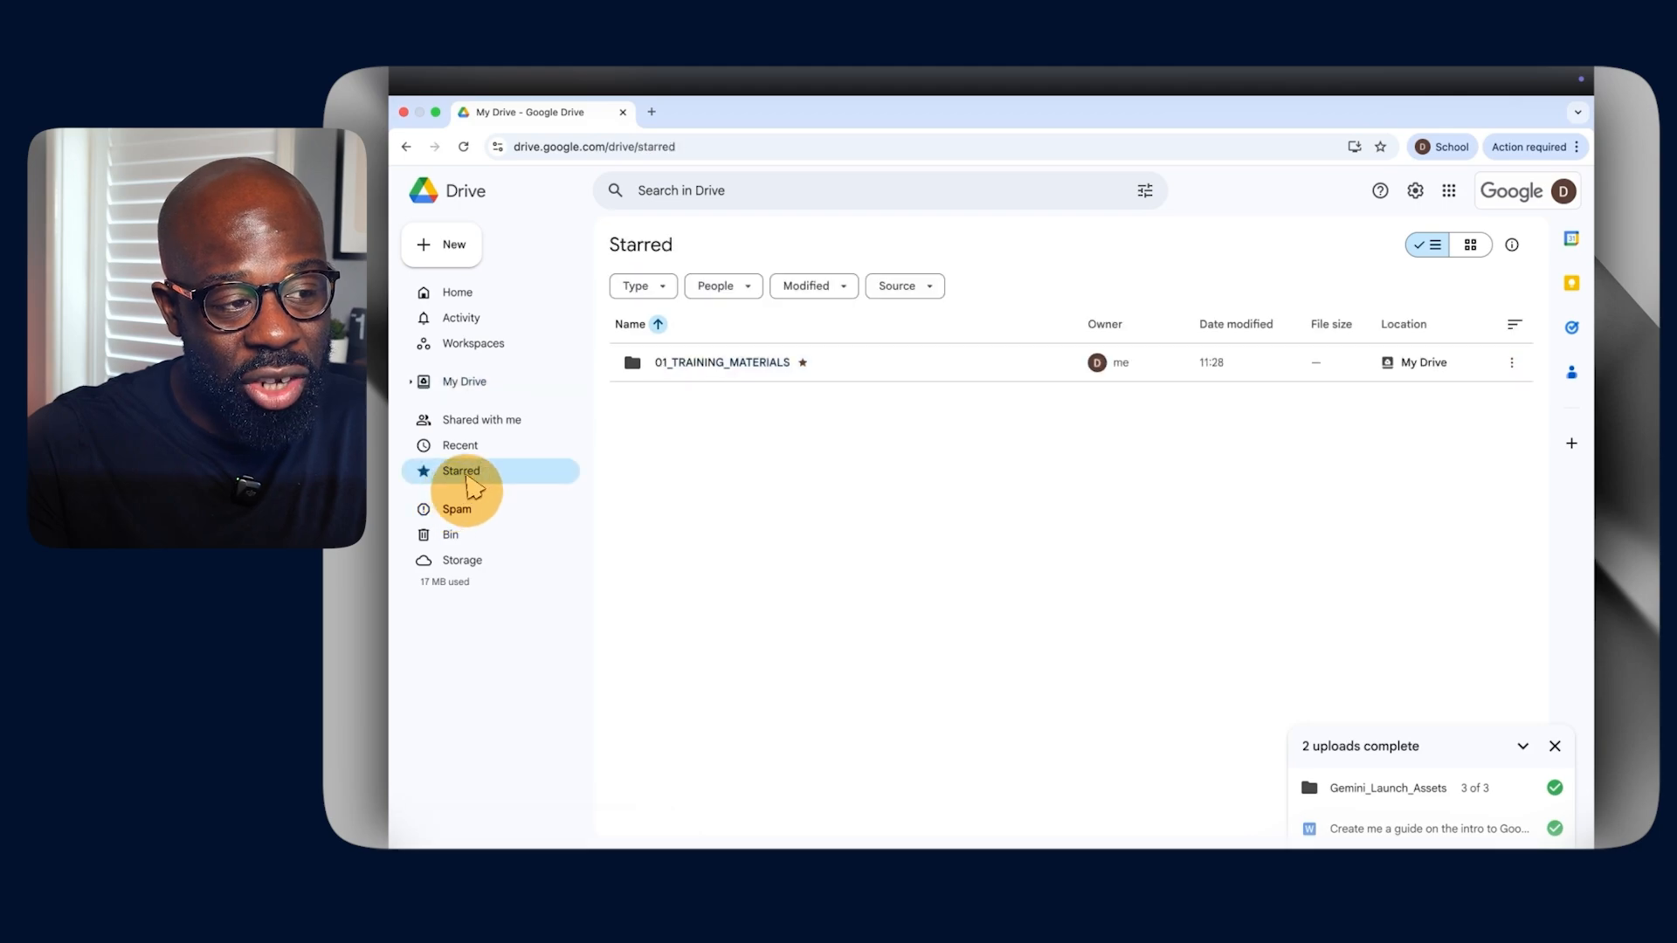
{"action": "left_click", "coordinate": [483, 384]}
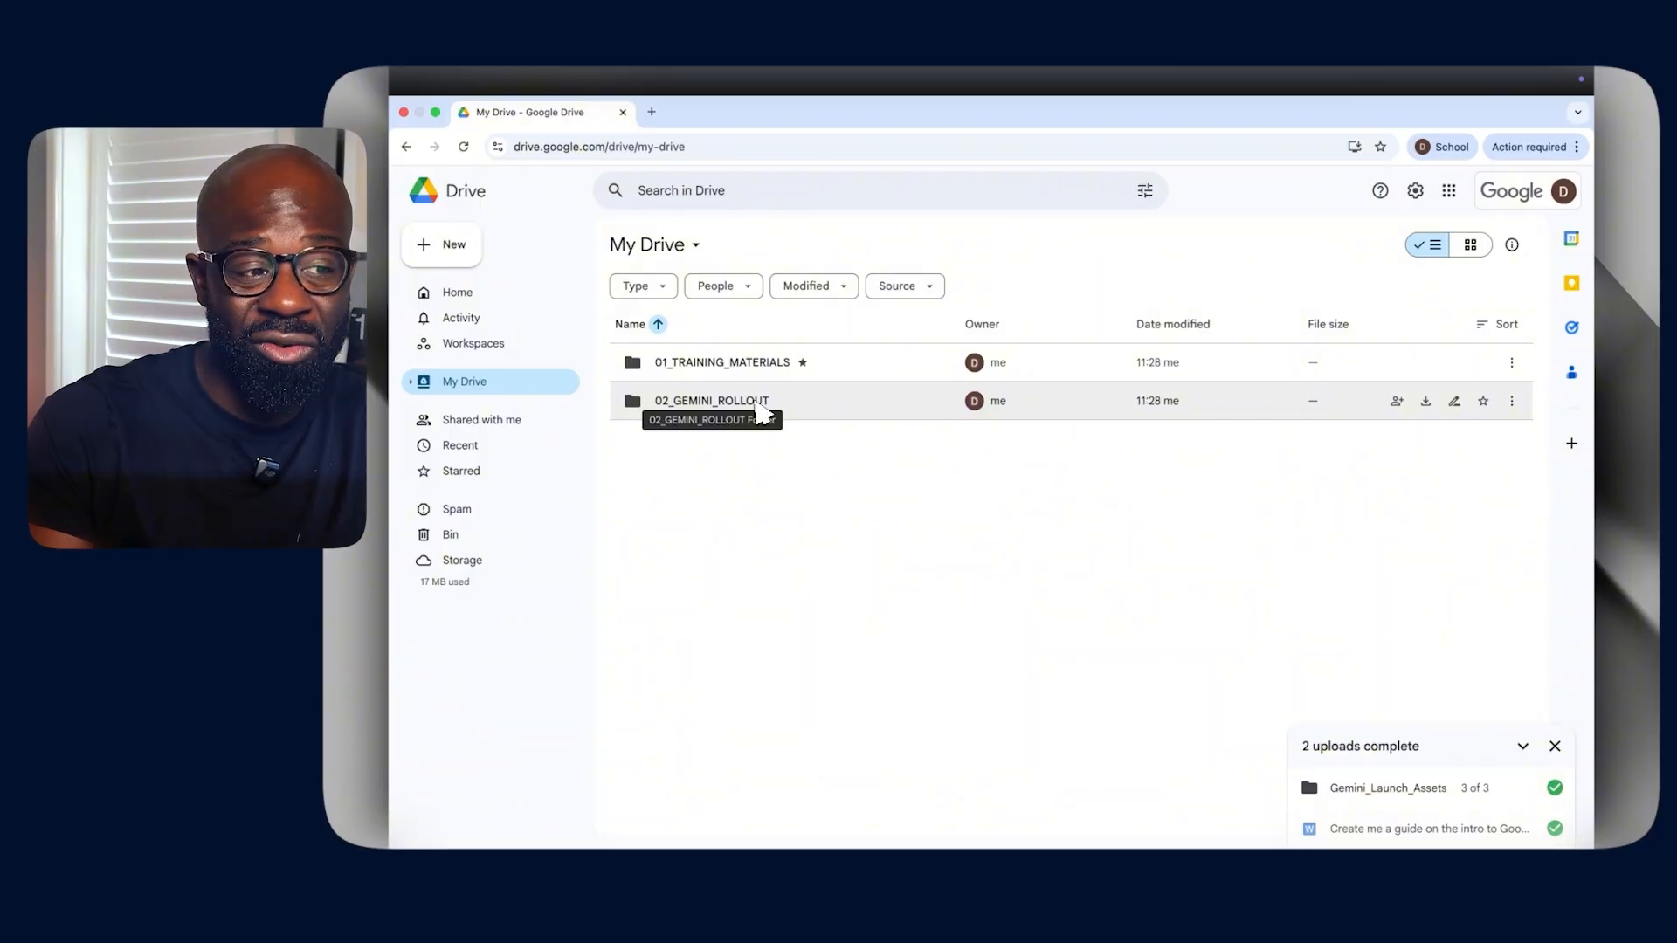
Set the colour of the 02_GEMINI_ROLLOUT folder to the green Spring meadow and deselect the folder.
{"action": "right_click", "coordinate": [757, 404]}
{"action": "mouse_move", "coordinate": [917, 513]}
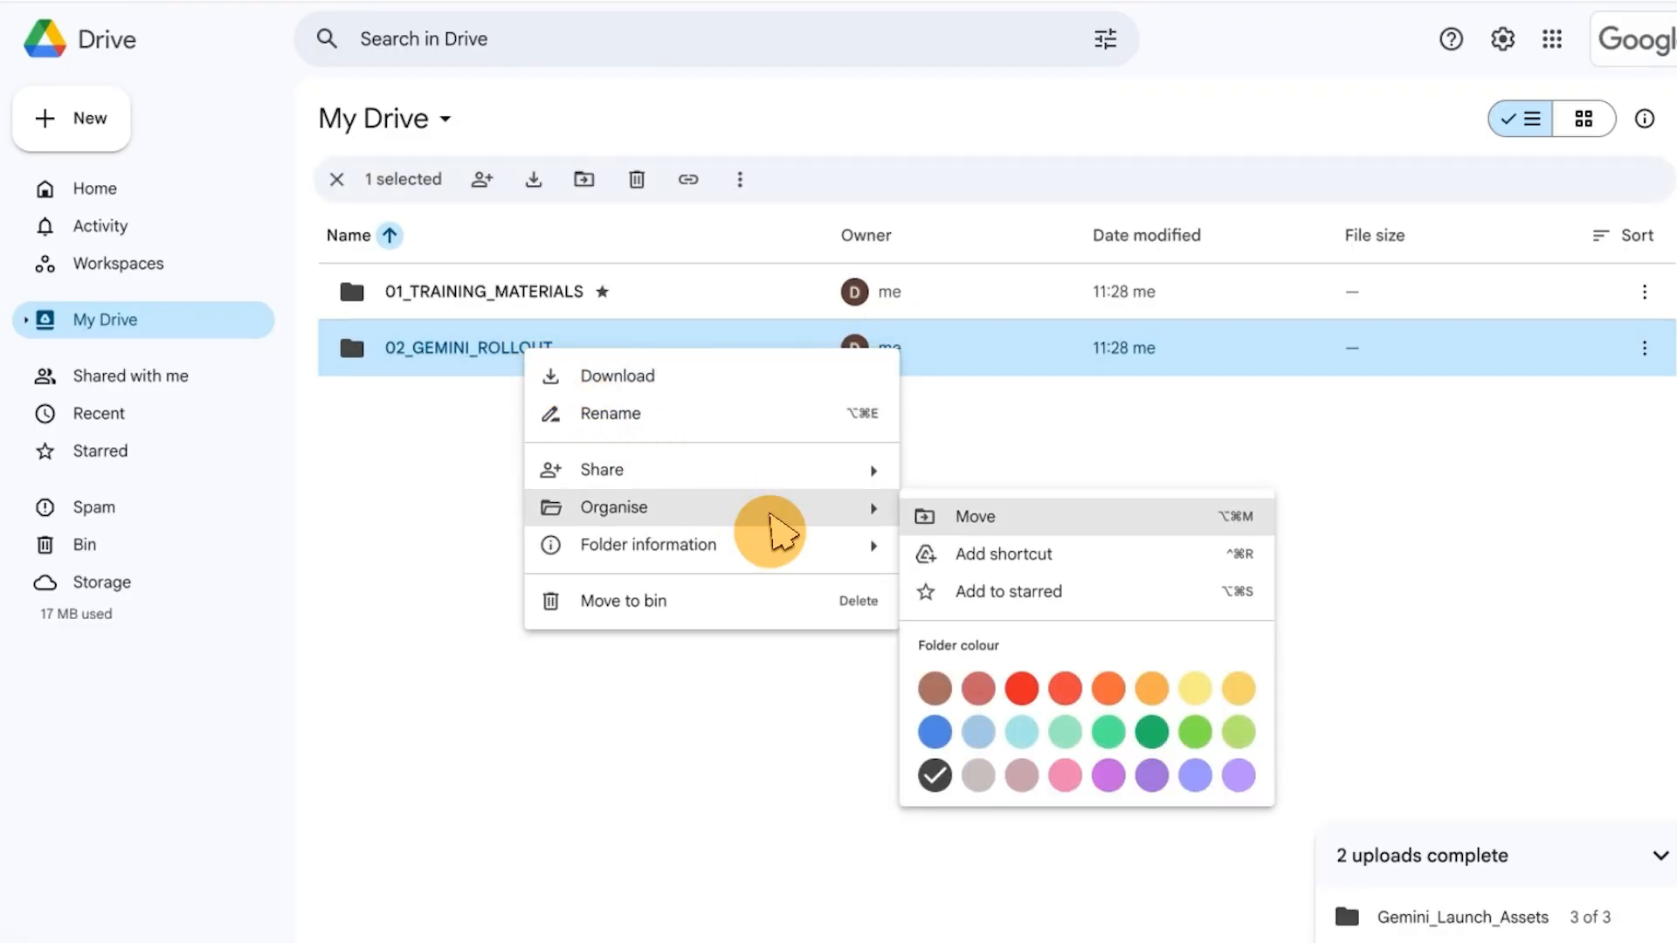
{"action": "left_click", "coordinate": [1135, 737]}
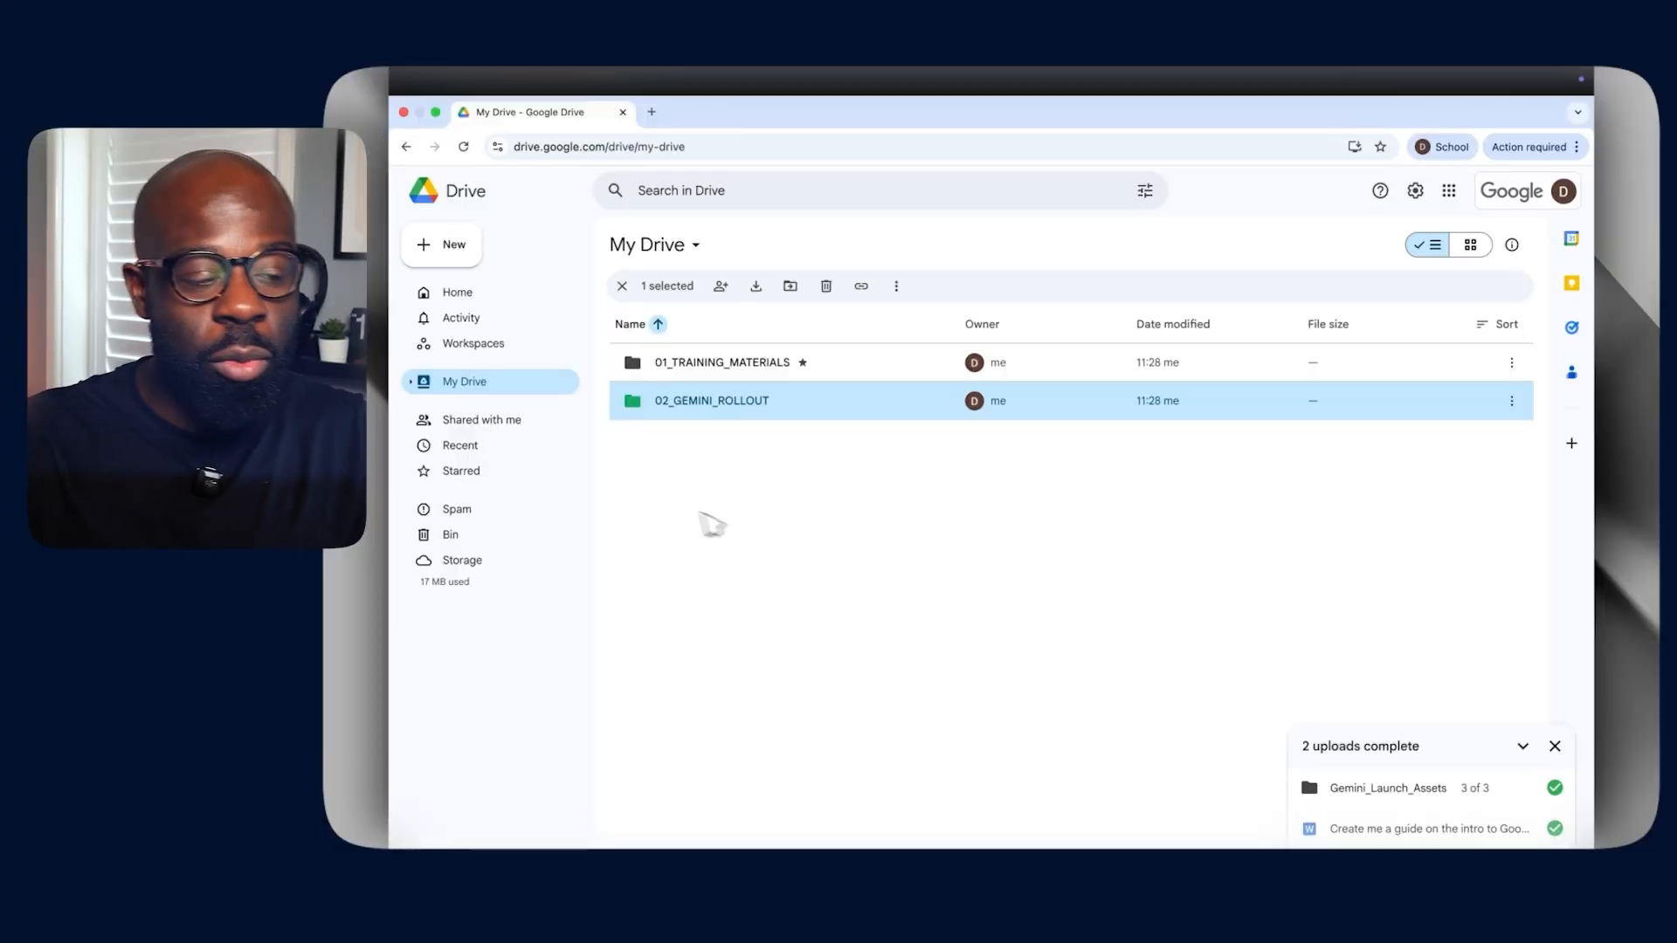
{"action": "left_click", "coordinate": [668, 505]}
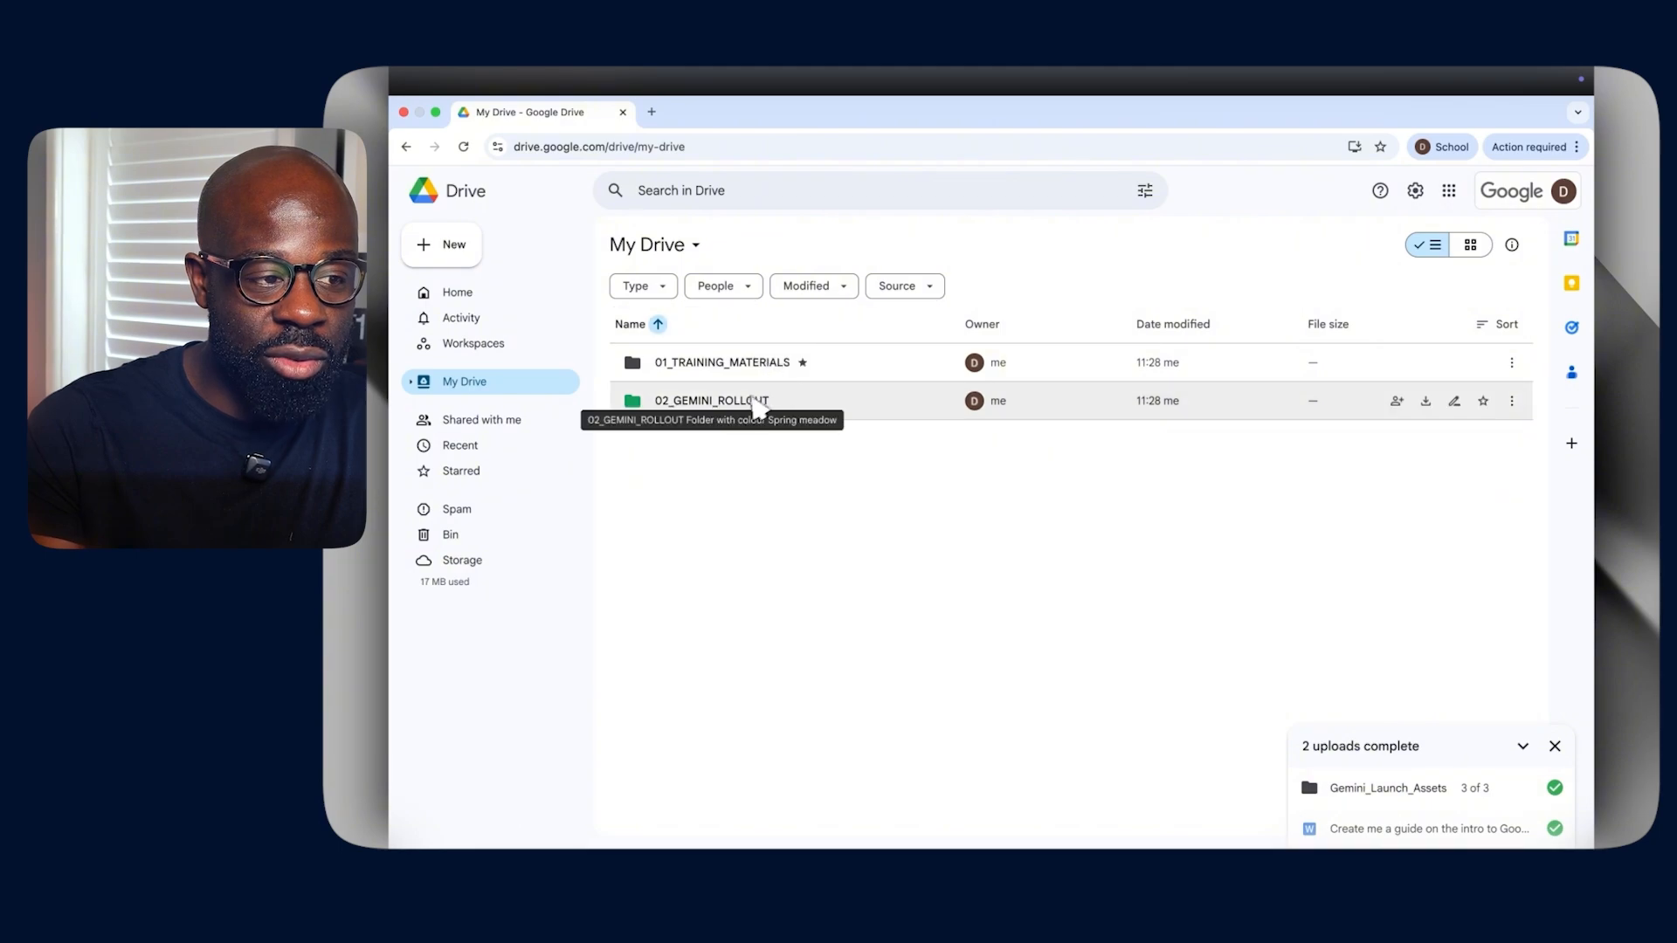
In Gemini_Launch_Assets within 02_GEMINI_ROLLOUT, start sharing "The Gemini Prompting Cheat Sheet" and add the suggested contact as recipient.
{"action": "double_click", "coordinate": [717, 403]}
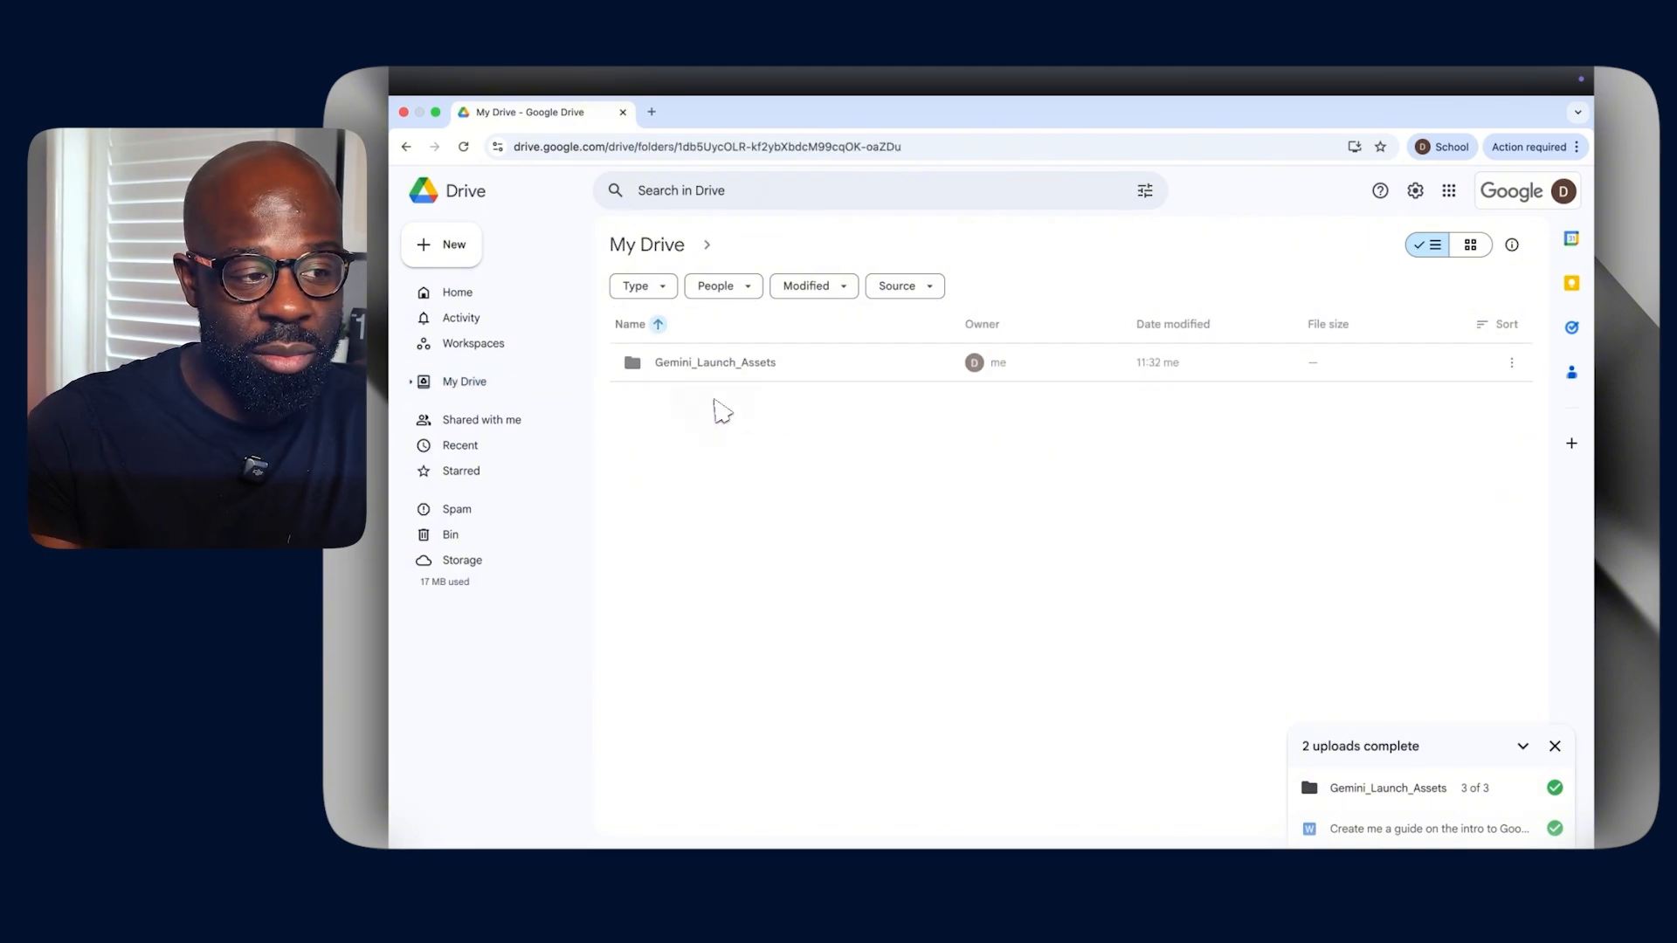
{"action": "double_click", "coordinate": [721, 366]}
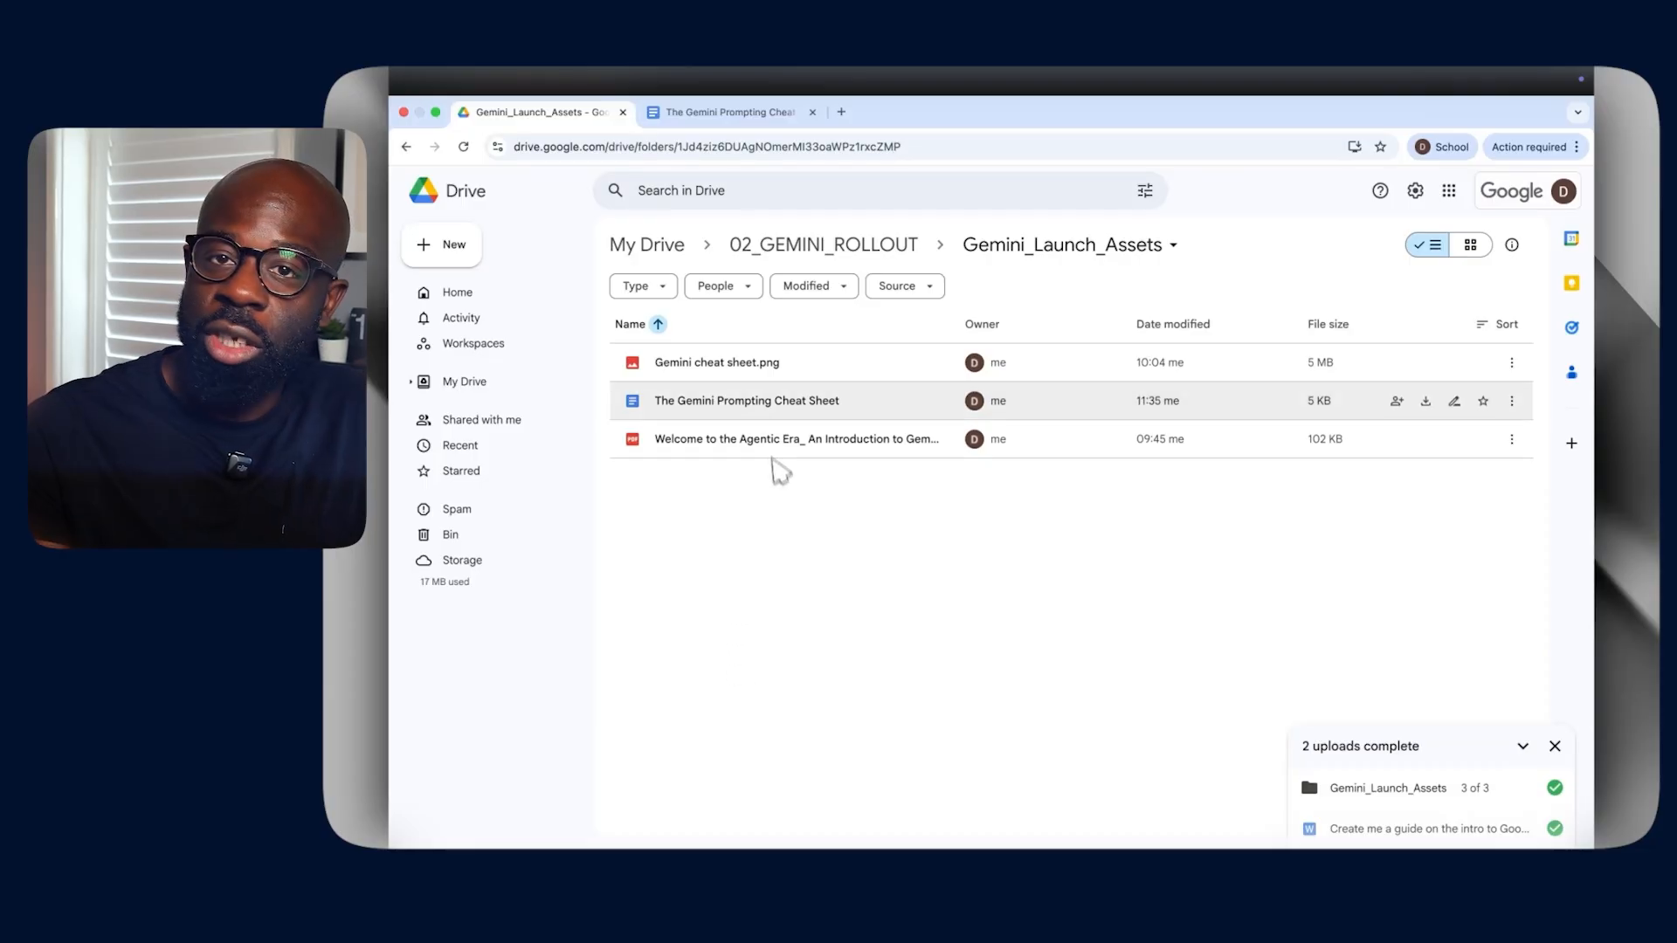
{"action": "left_click", "coordinate": [771, 413]}
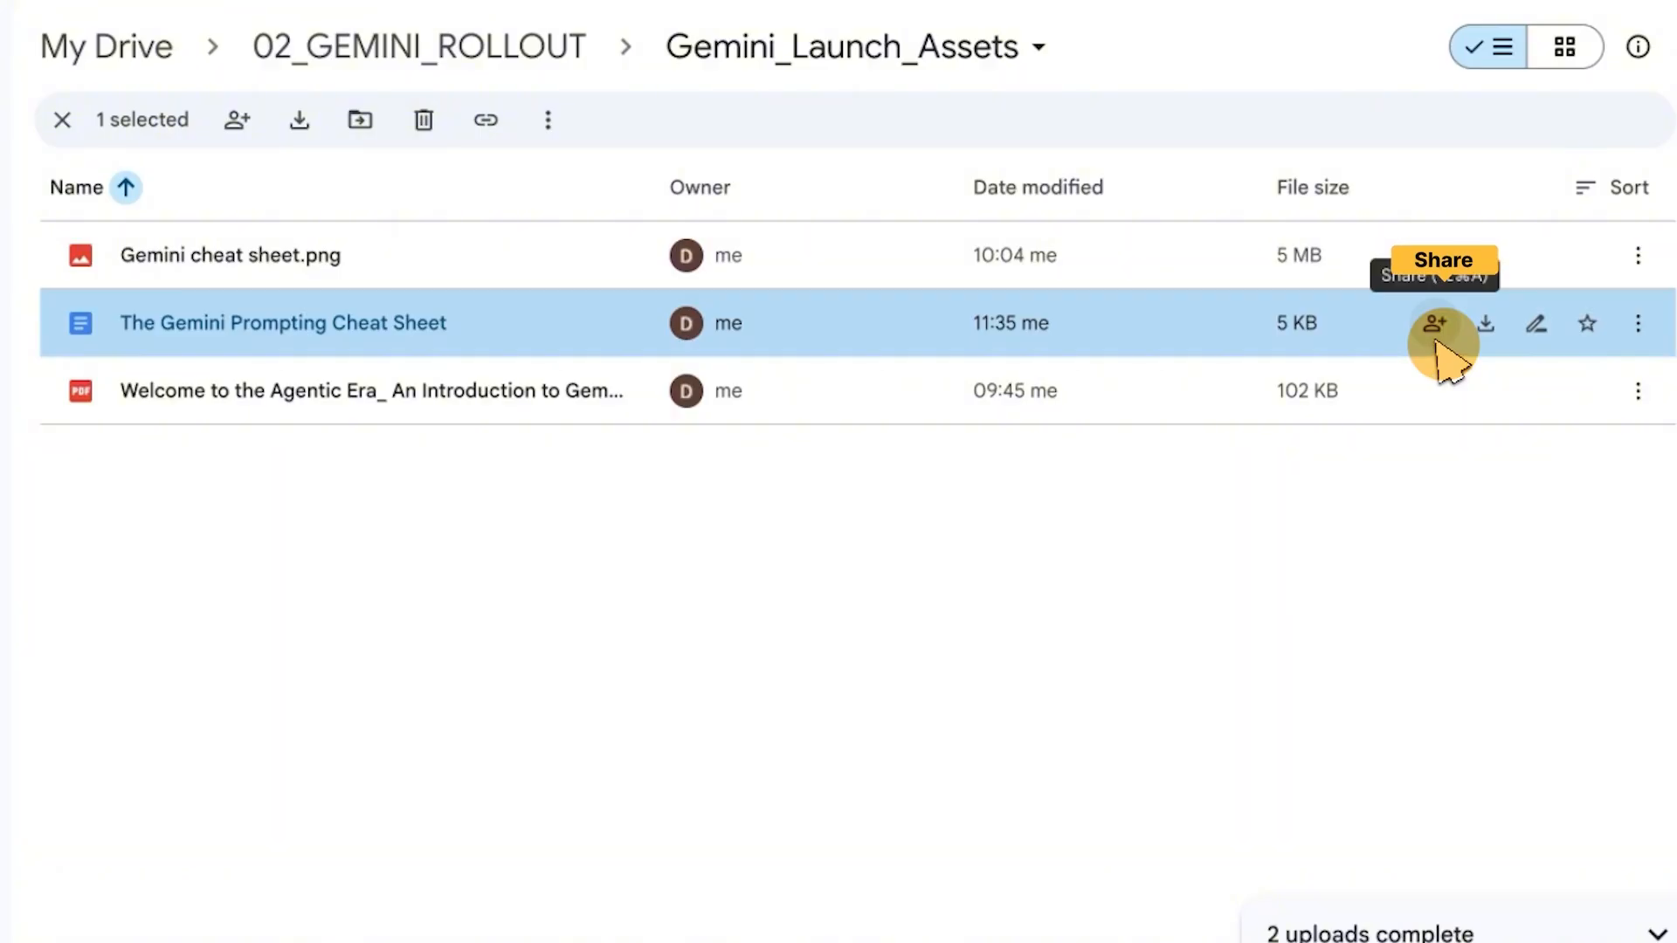
{"action": "left_click", "coordinate": [1436, 340]}
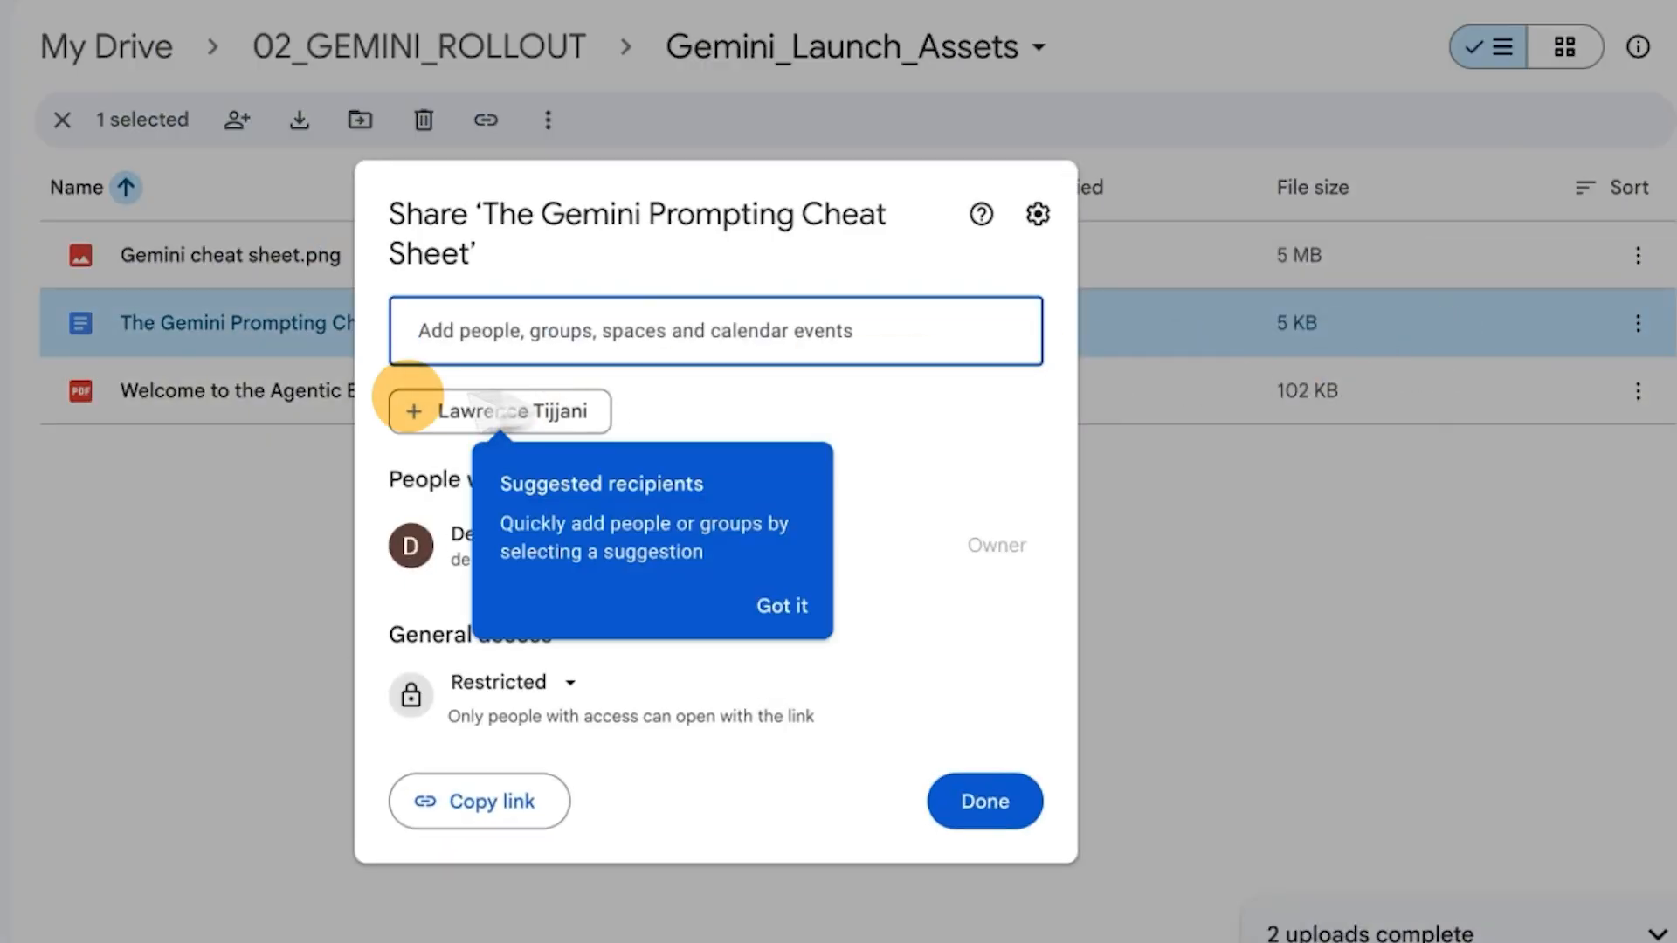
{"action": "left_click", "coordinate": [790, 608]}
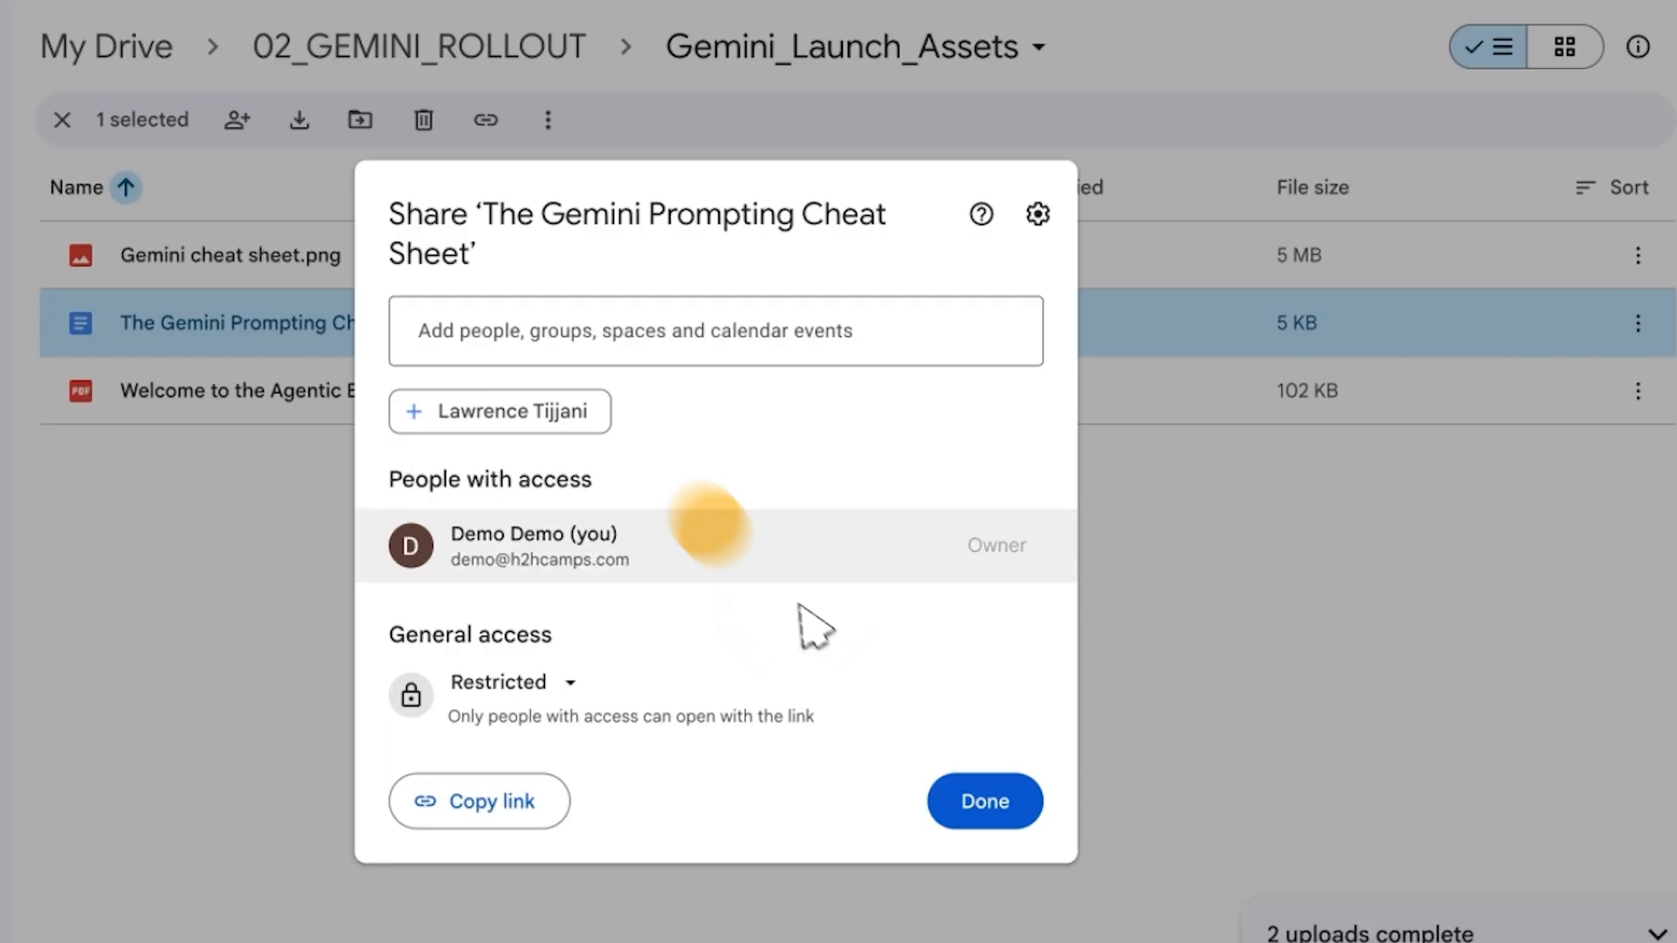
{"action": "left_click", "coordinate": [511, 344]}
{"action": "left_click", "coordinate": [620, 423]}
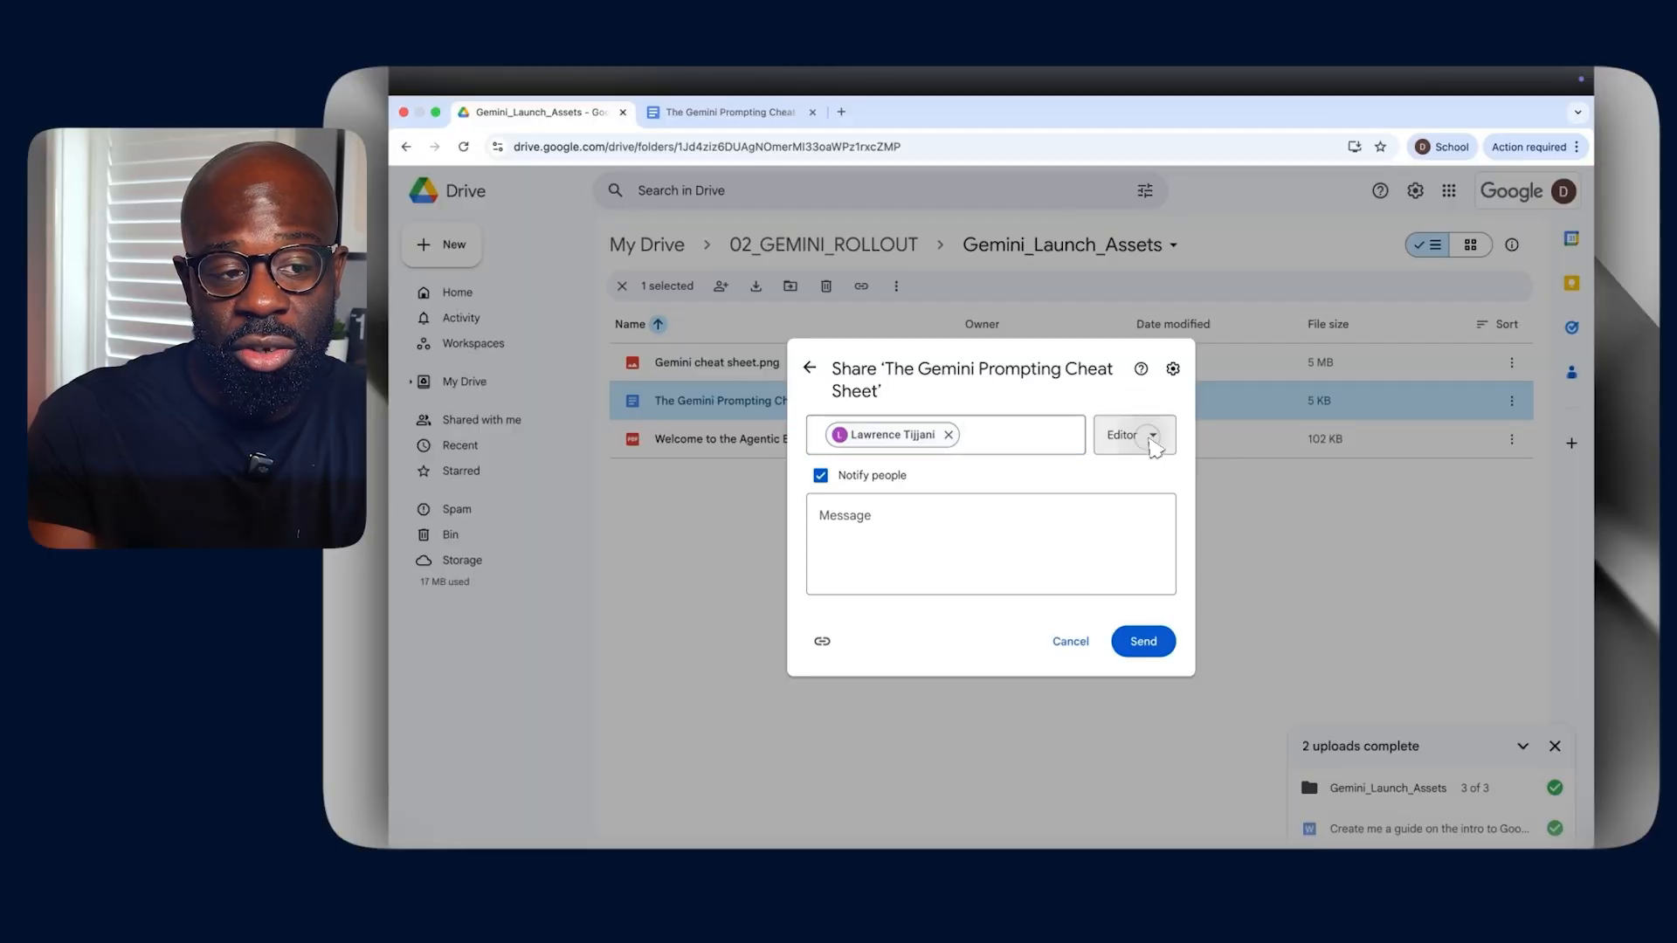
Keep the recipient's role as Editor, enter the message "Here are the prompts" and send the share invitation.
{"action": "left_click", "coordinate": [1149, 436]}
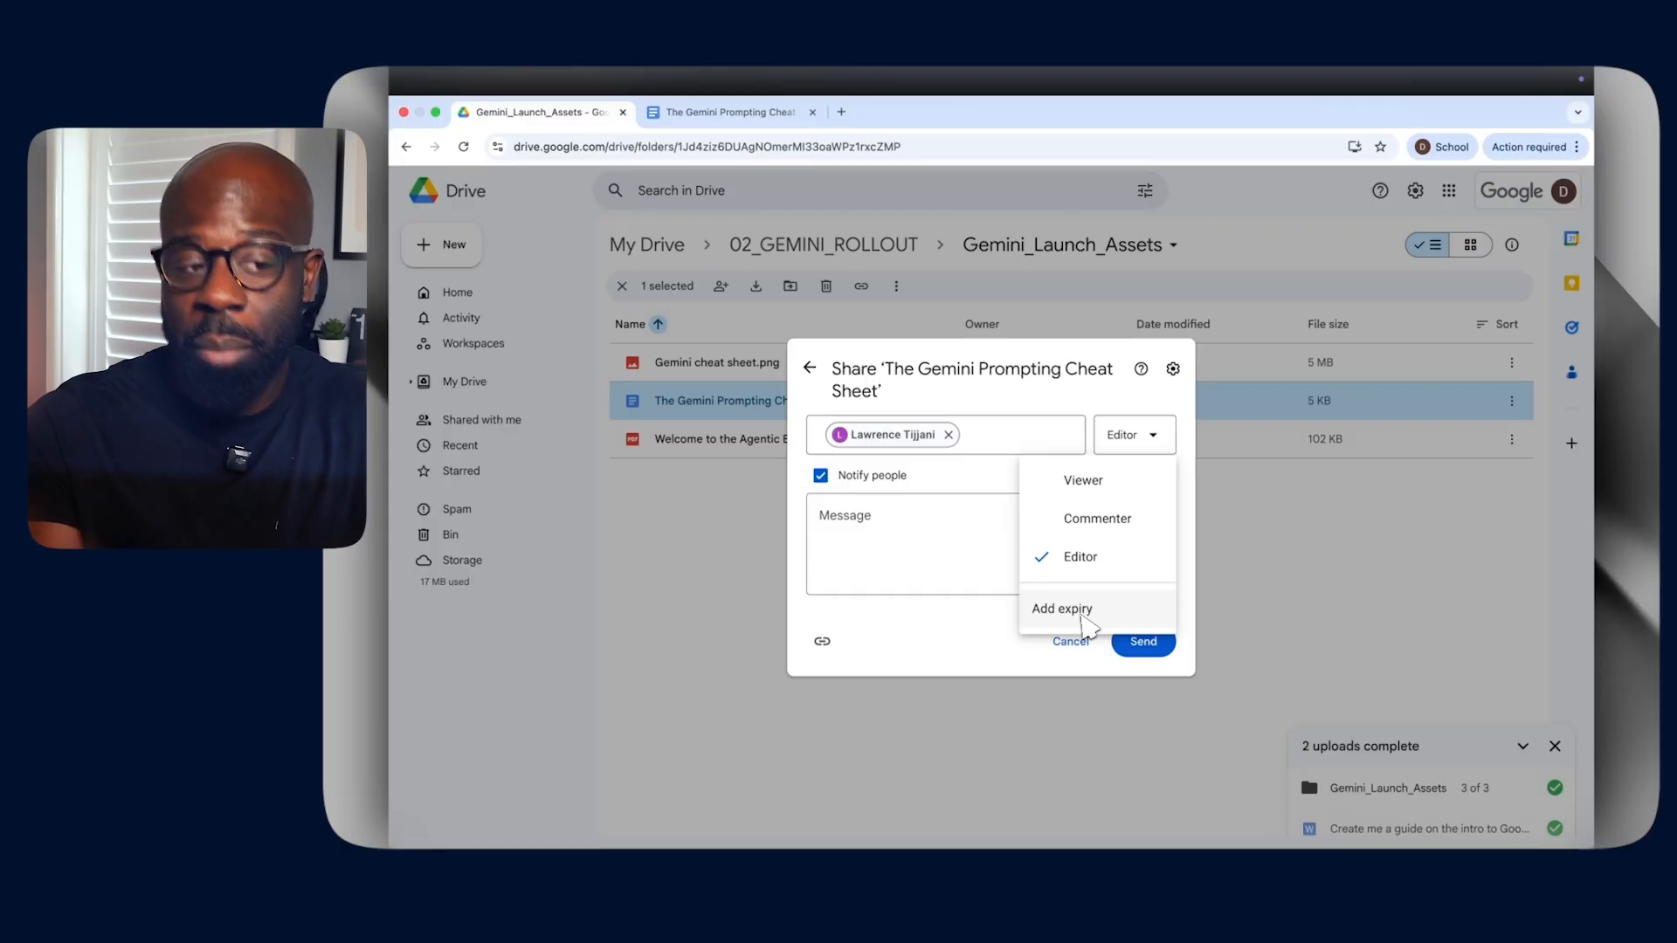
{"action": "left_click", "coordinate": [1087, 561]}
{"action": "left_click", "coordinate": [861, 536]}
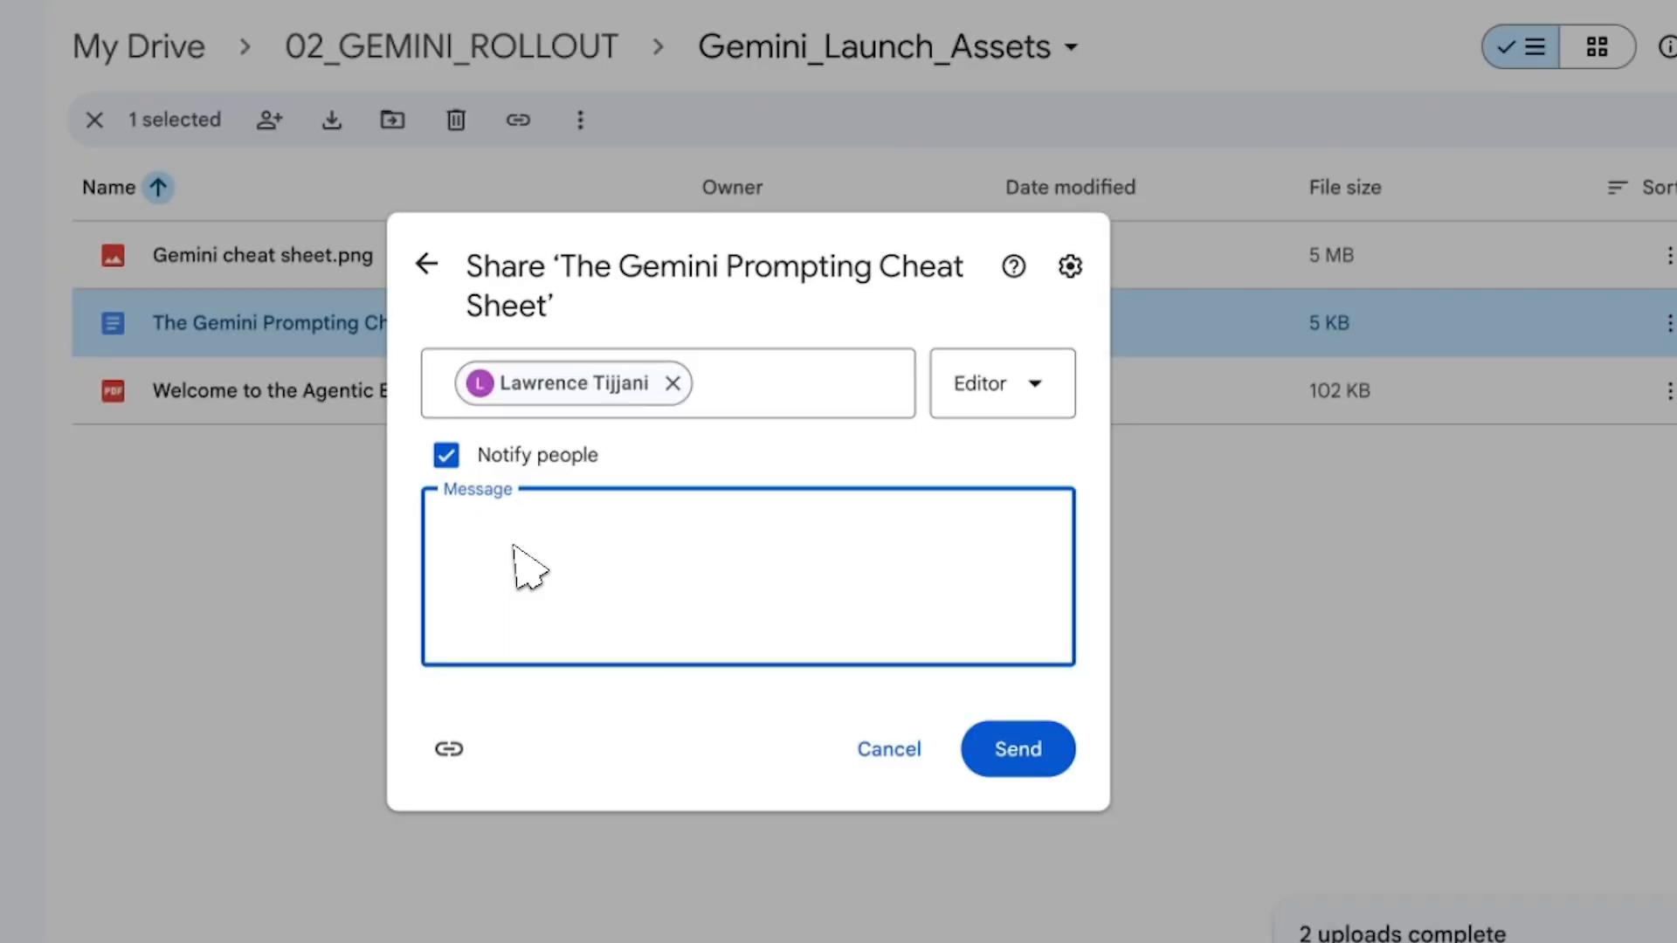
{"action": "type", "text": "Here are the pro"}
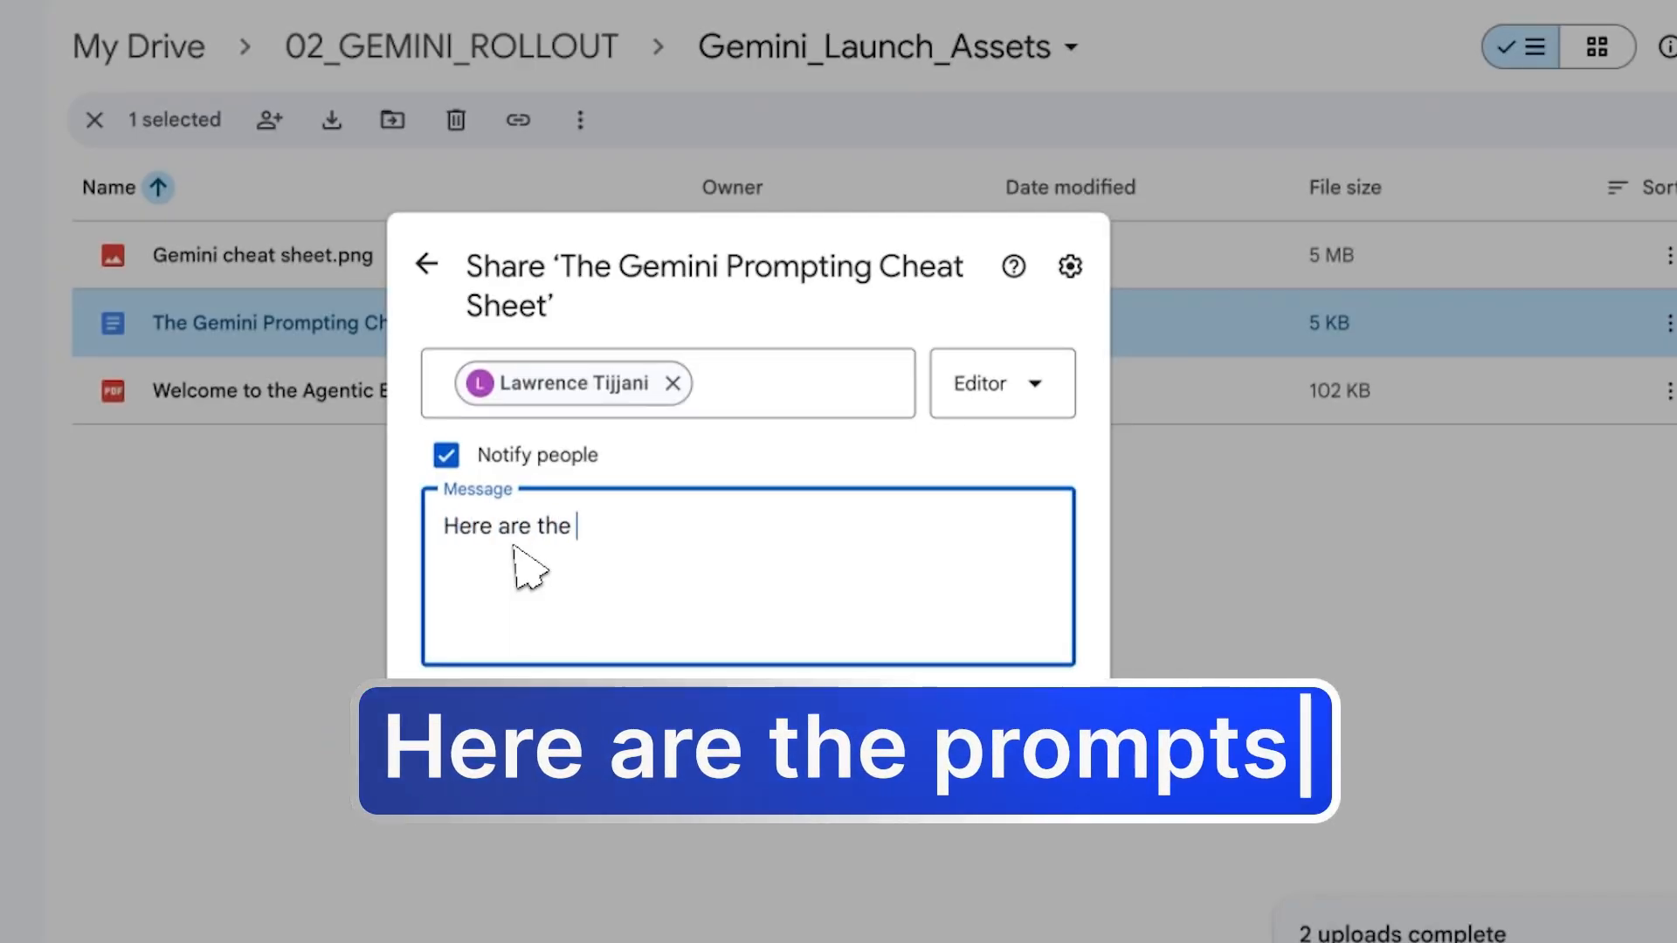
{"action": "type", "text": "mpts"}
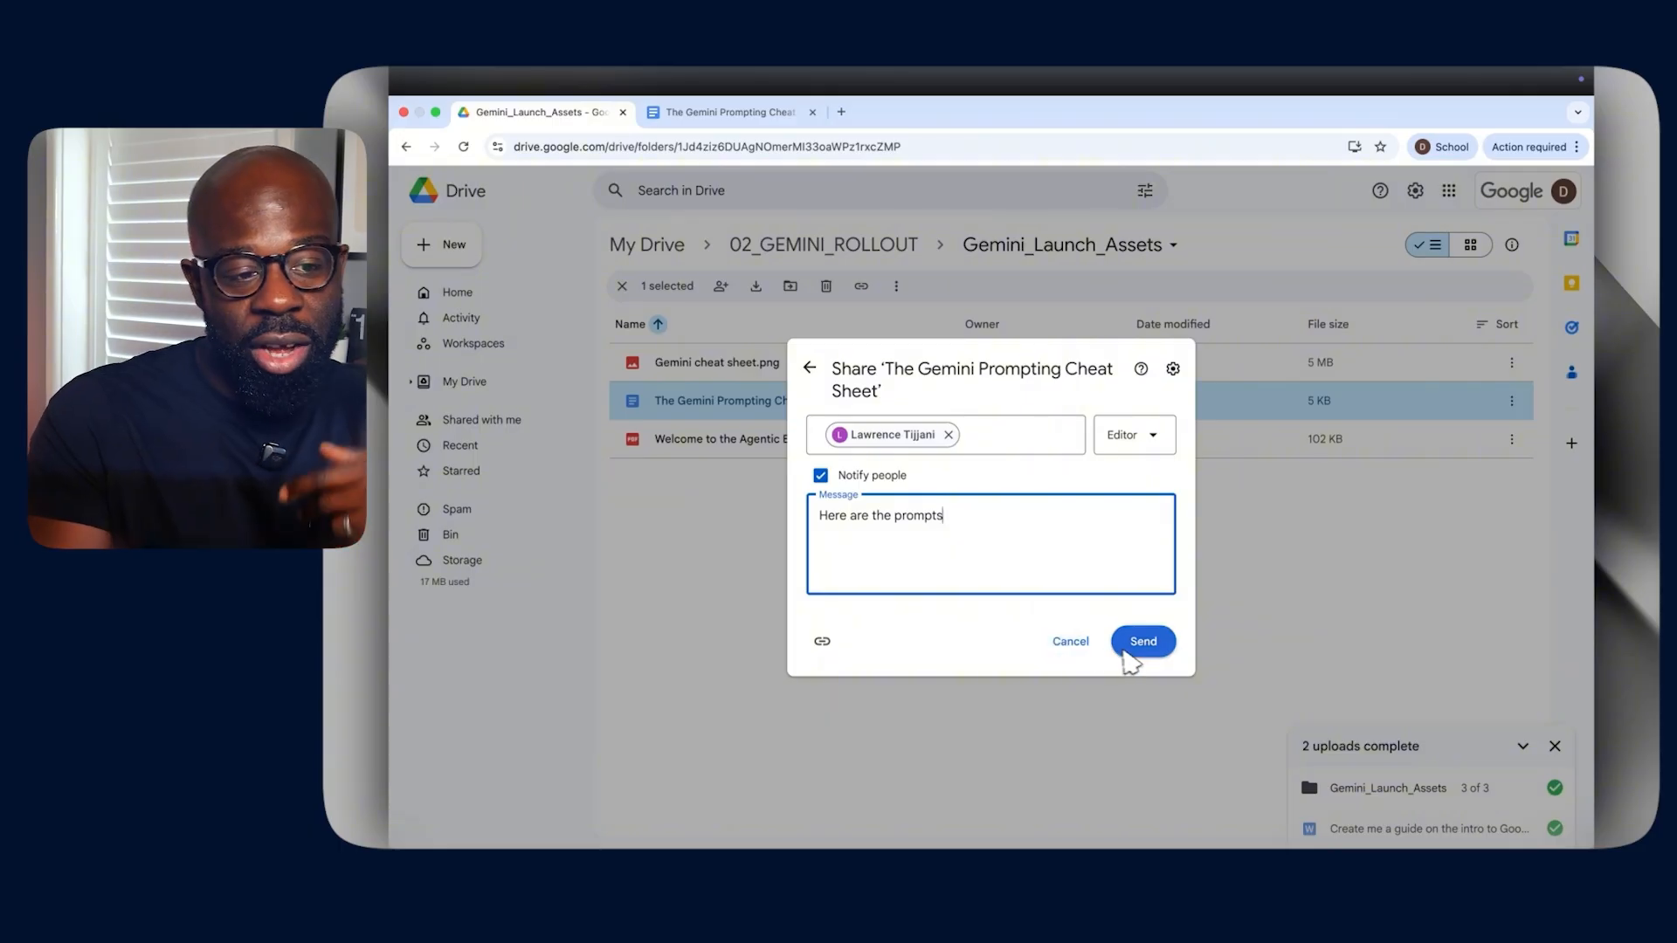
{"action": "left_click", "coordinate": [1141, 650]}
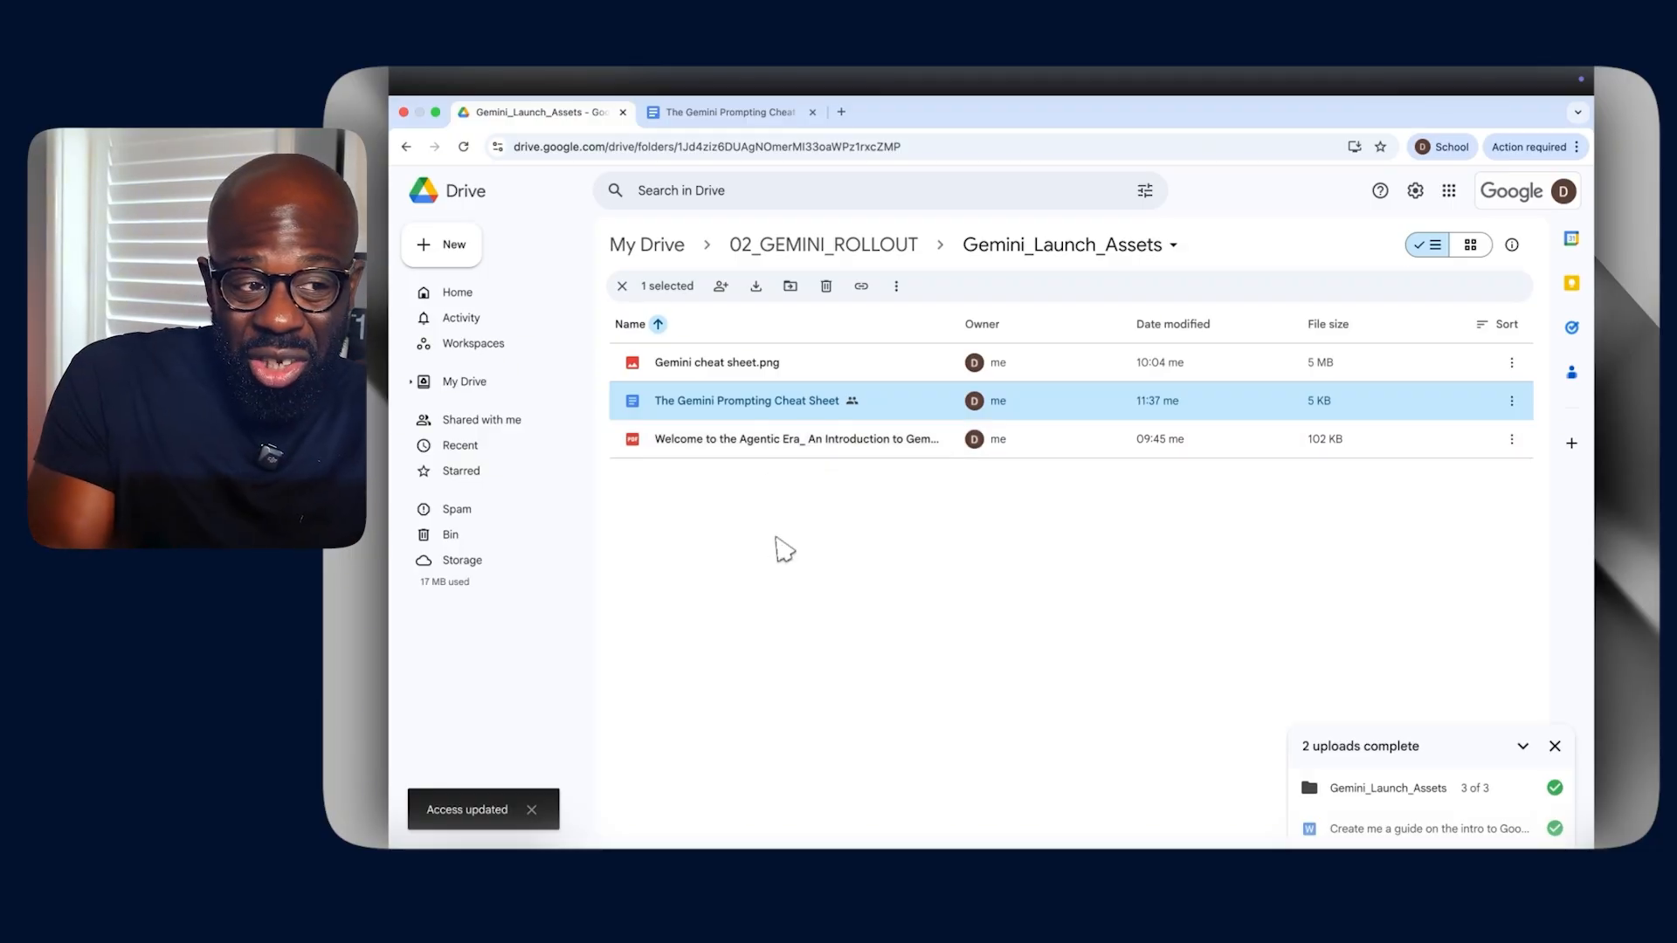
Set general access of the "Welcome to the Agentic Era" PDF to Anyone with the link, copy its link and finish sharing.
{"action": "left_click", "coordinate": [785, 444]}
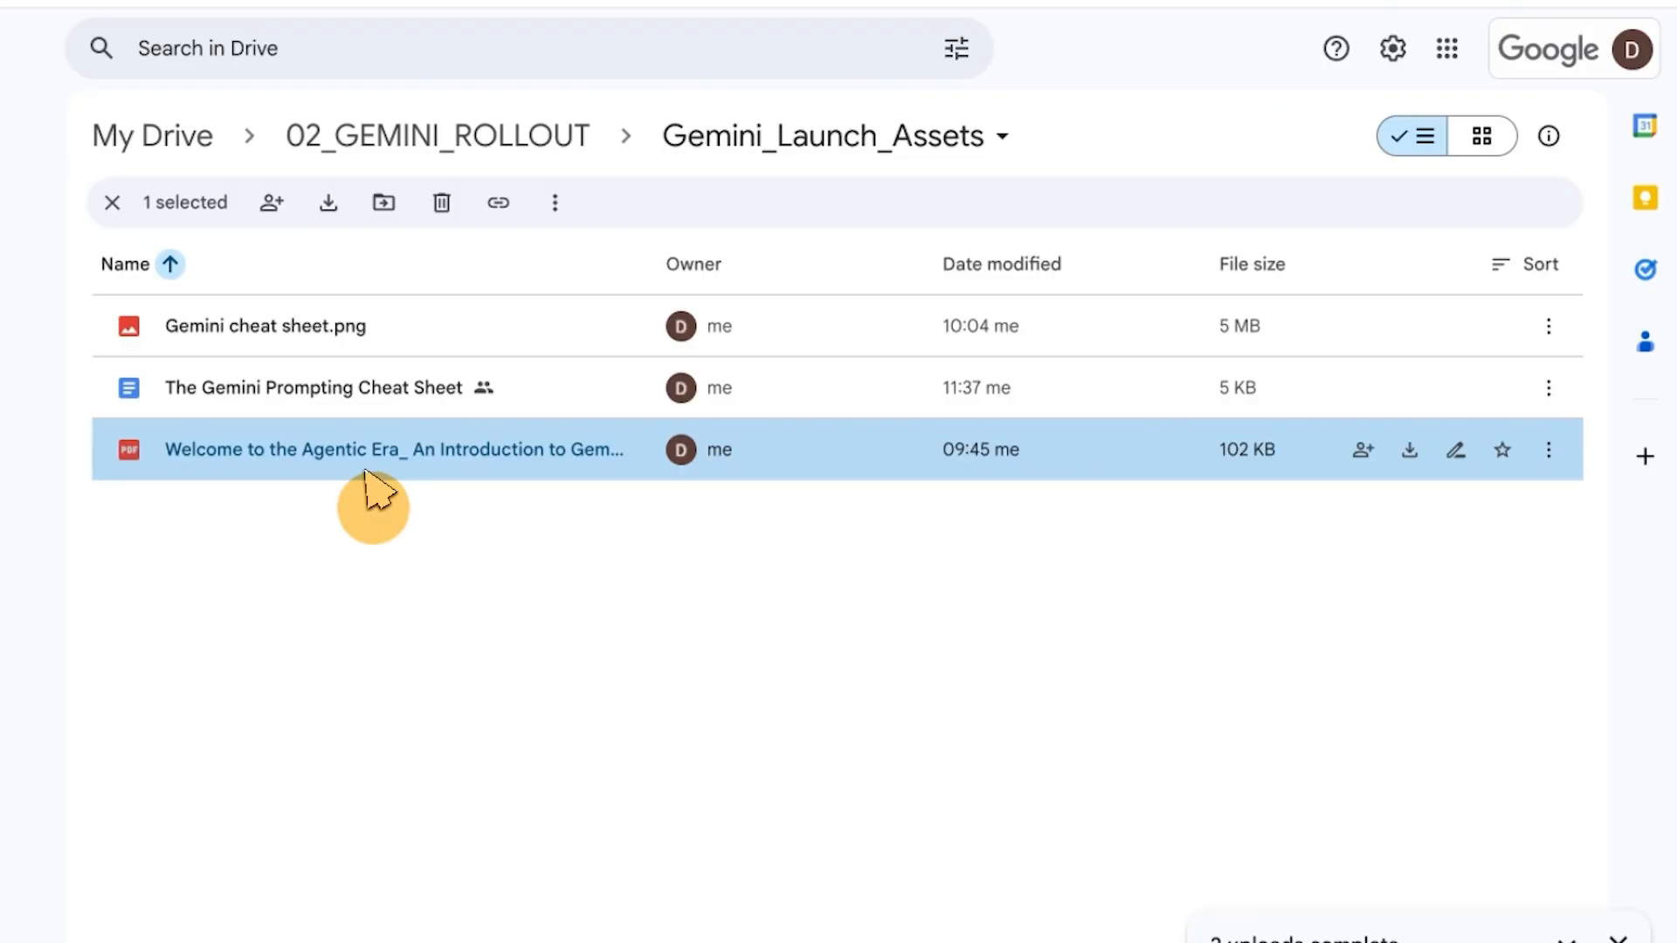
{"action": "left_click", "coordinate": [1362, 451]}
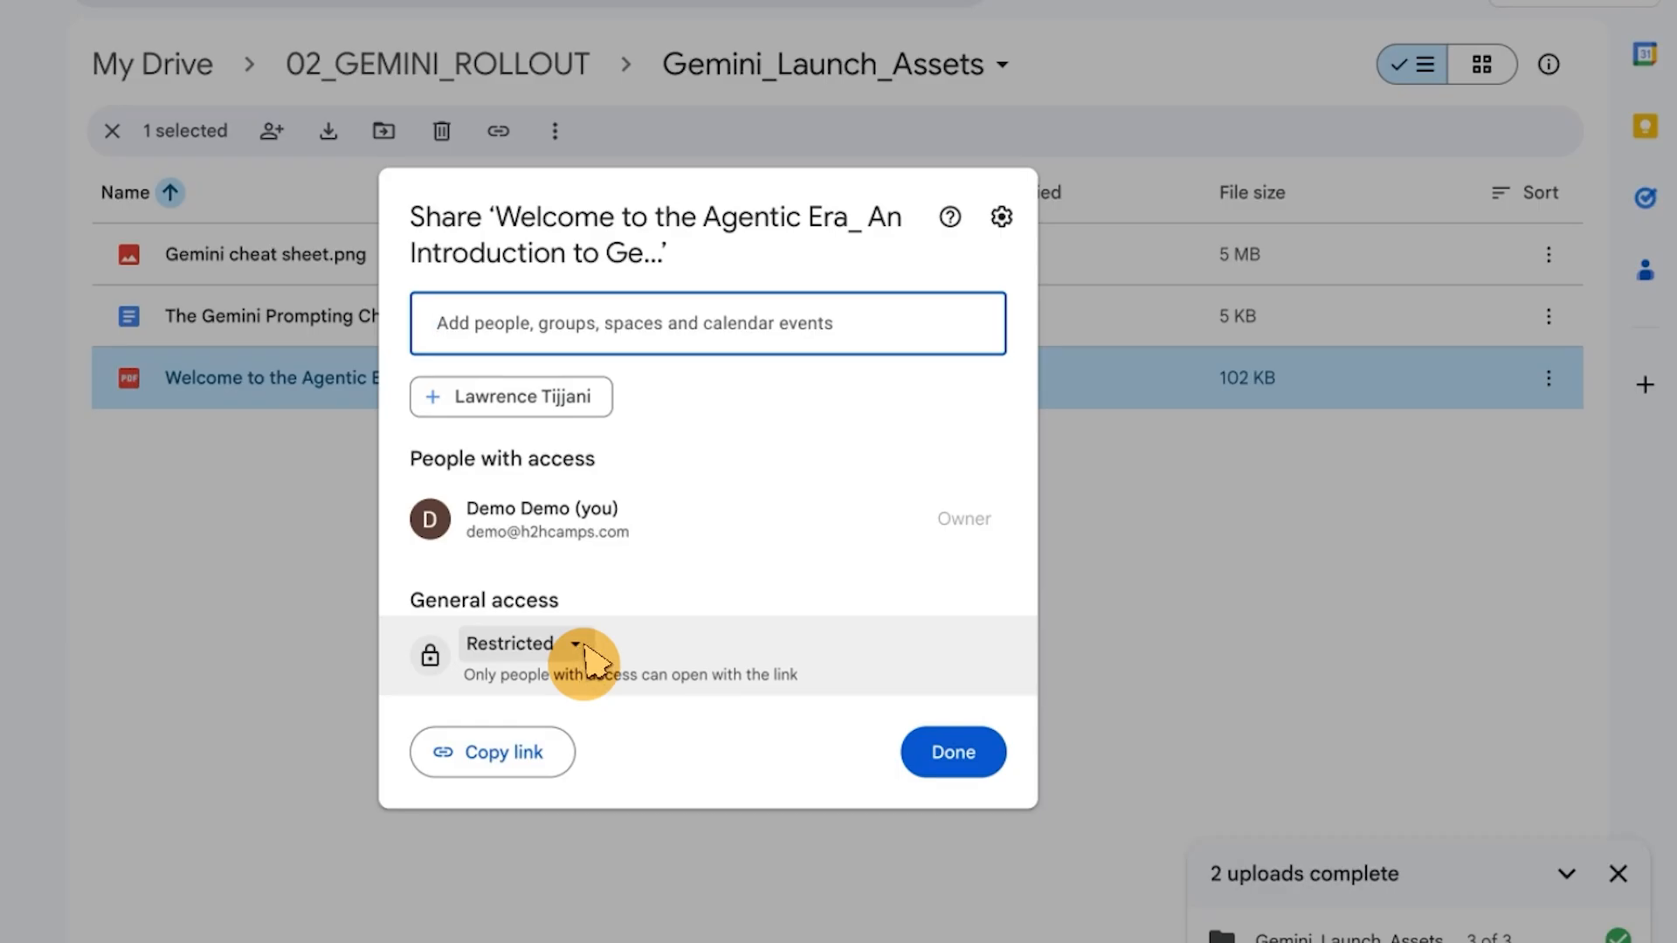
{"action": "left_click", "coordinate": [584, 657]}
{"action": "left_click", "coordinate": [698, 873]}
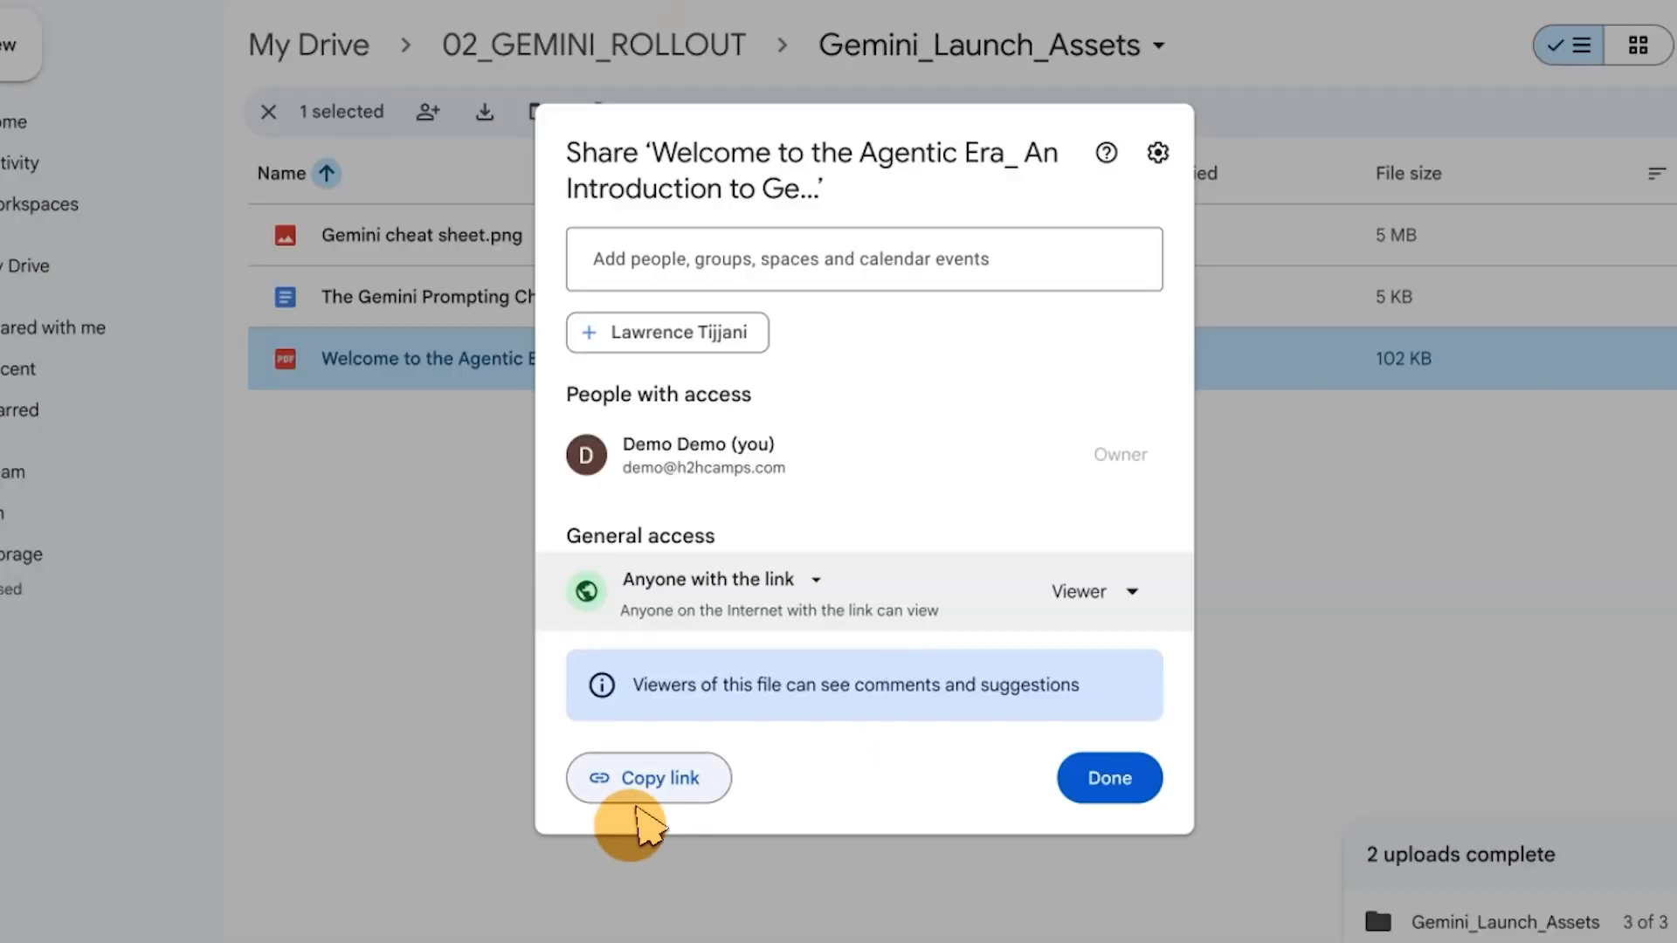
{"action": "left_click", "coordinate": [657, 786]}
{"action": "left_click", "coordinate": [1114, 790]}
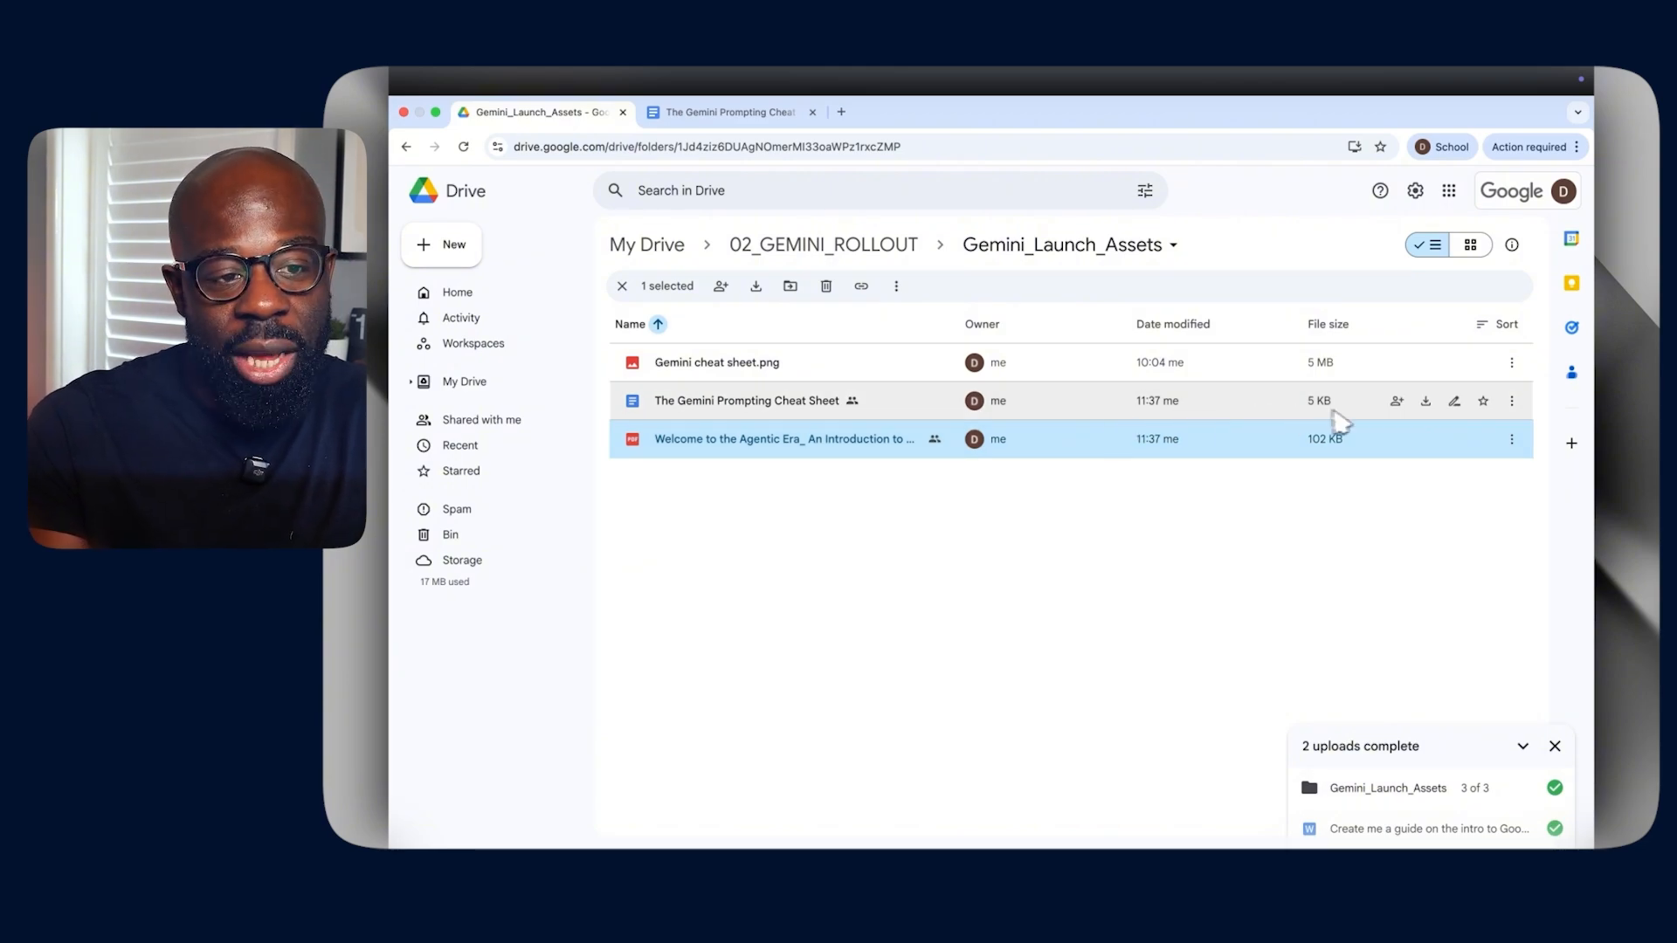
Download "The Gemini Prompting Cheat Sheet", view its rename dialog and cancel it without changing the name.
{"action": "left_click", "coordinate": [1435, 403]}
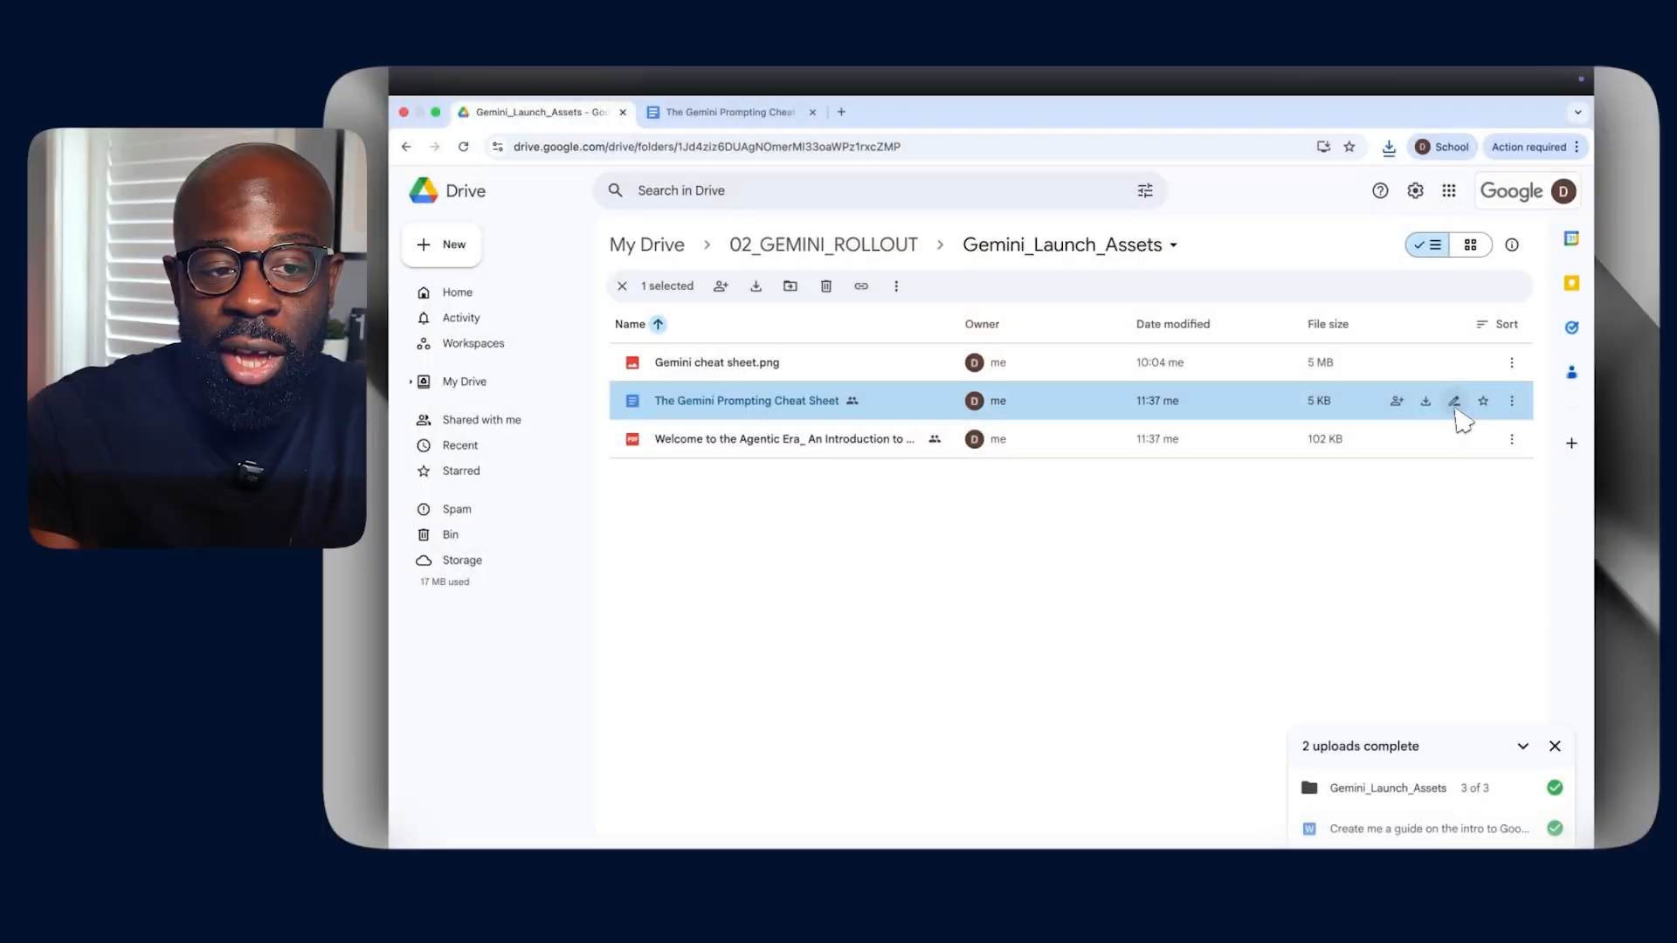
{"action": "left_click", "coordinate": [1453, 402]}
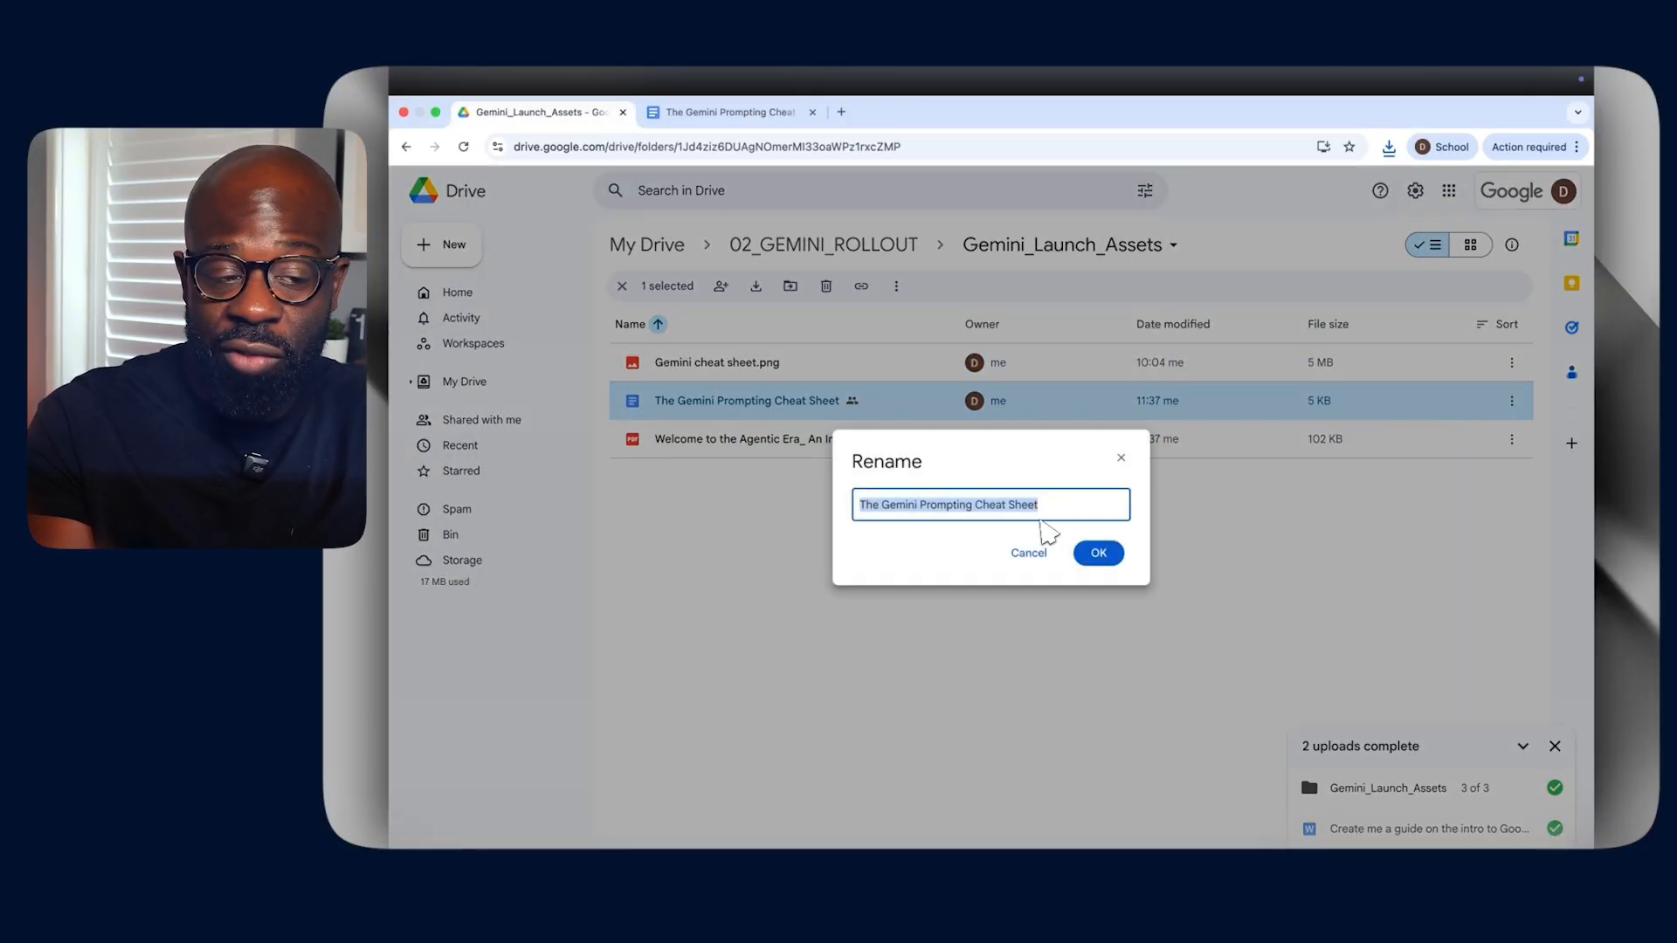
{"action": "left_click", "coordinate": [1039, 552]}
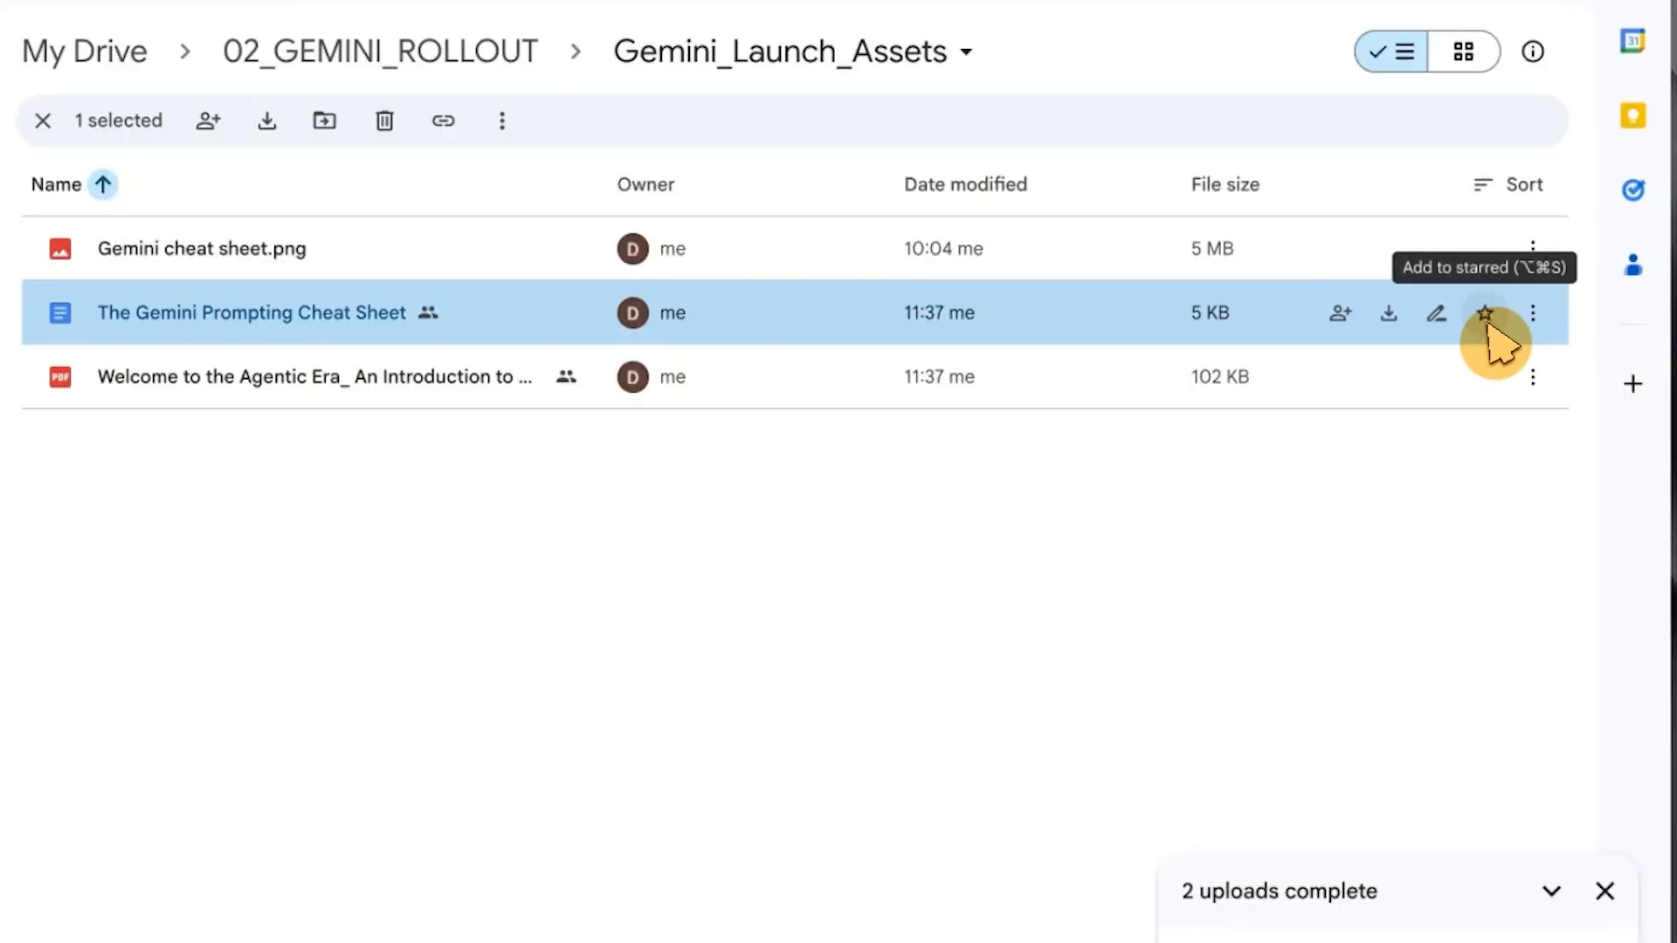
Move "The Gemini Prompting Cheat Sheet" from Gemini_Launch_Assets to the 01_TRAINING_MATERIALS folder.
{"action": "left_click", "coordinate": [1534, 316]}
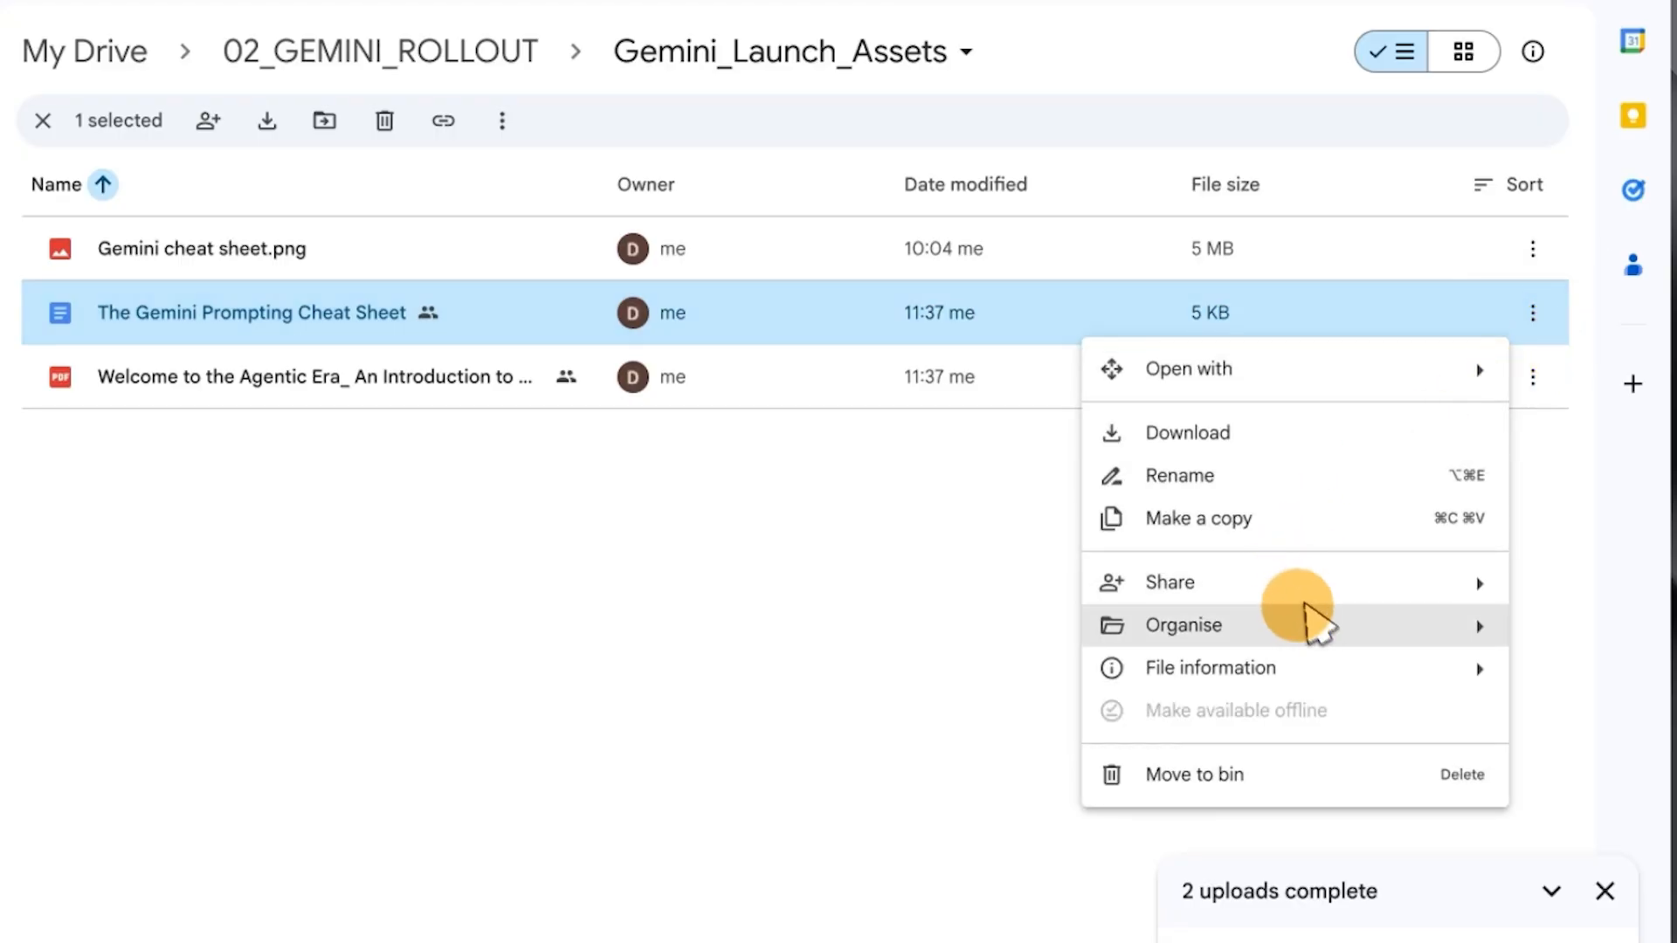
{"action": "mouse_move", "coordinate": [1321, 626]}
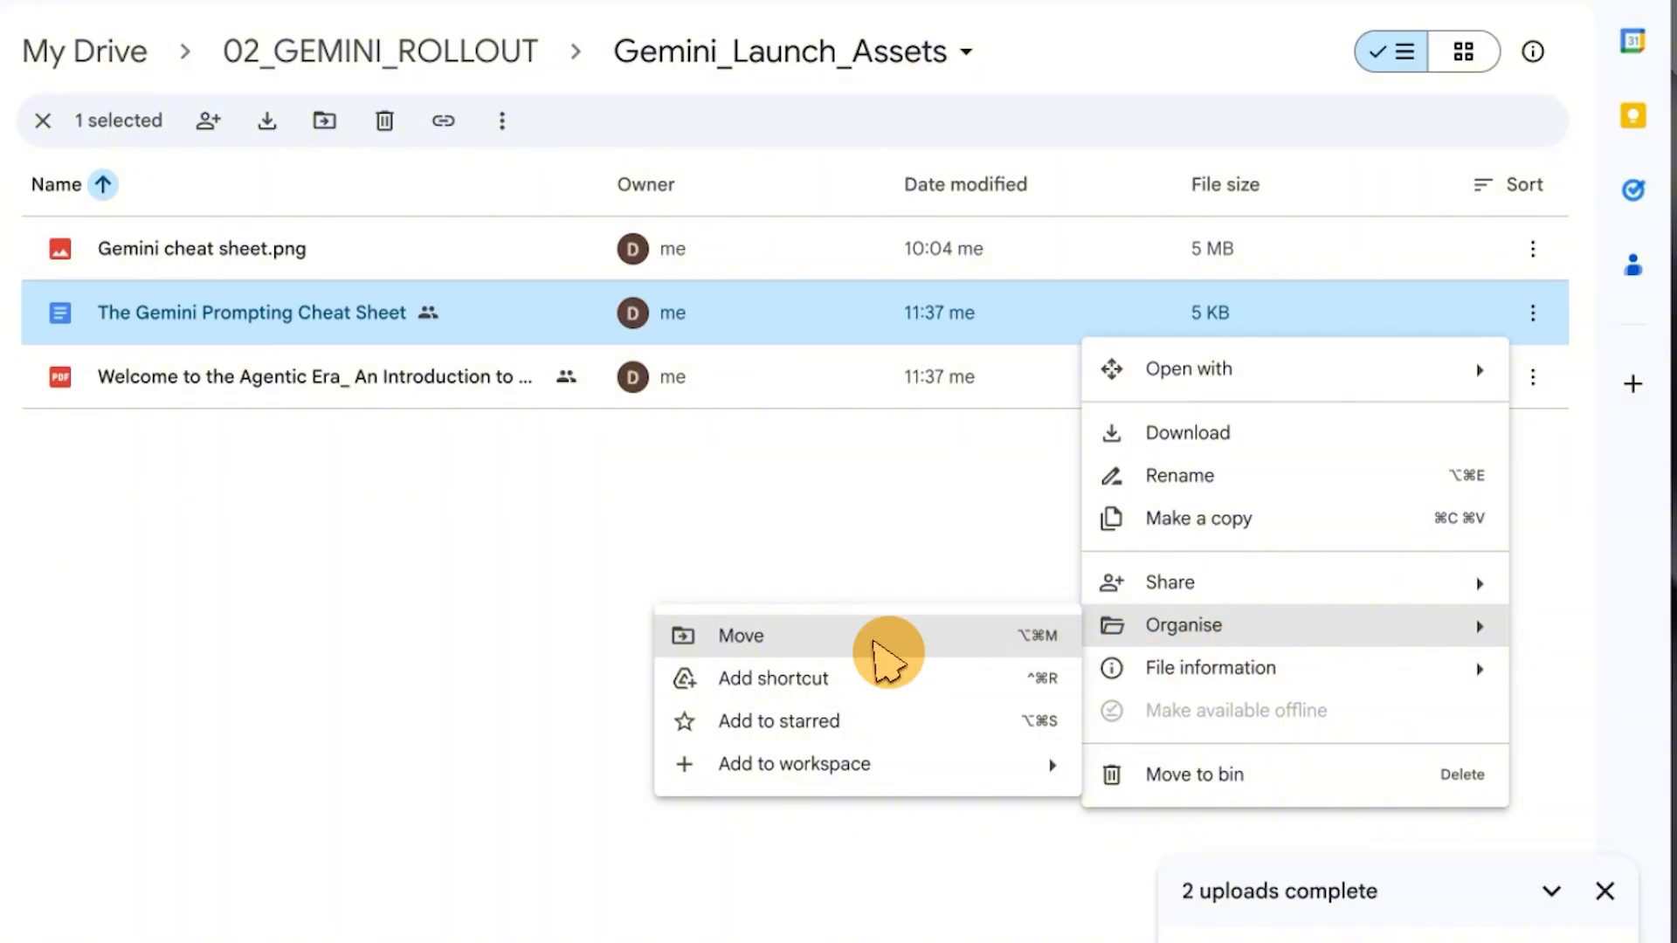
{"action": "left_click", "coordinate": [872, 642]}
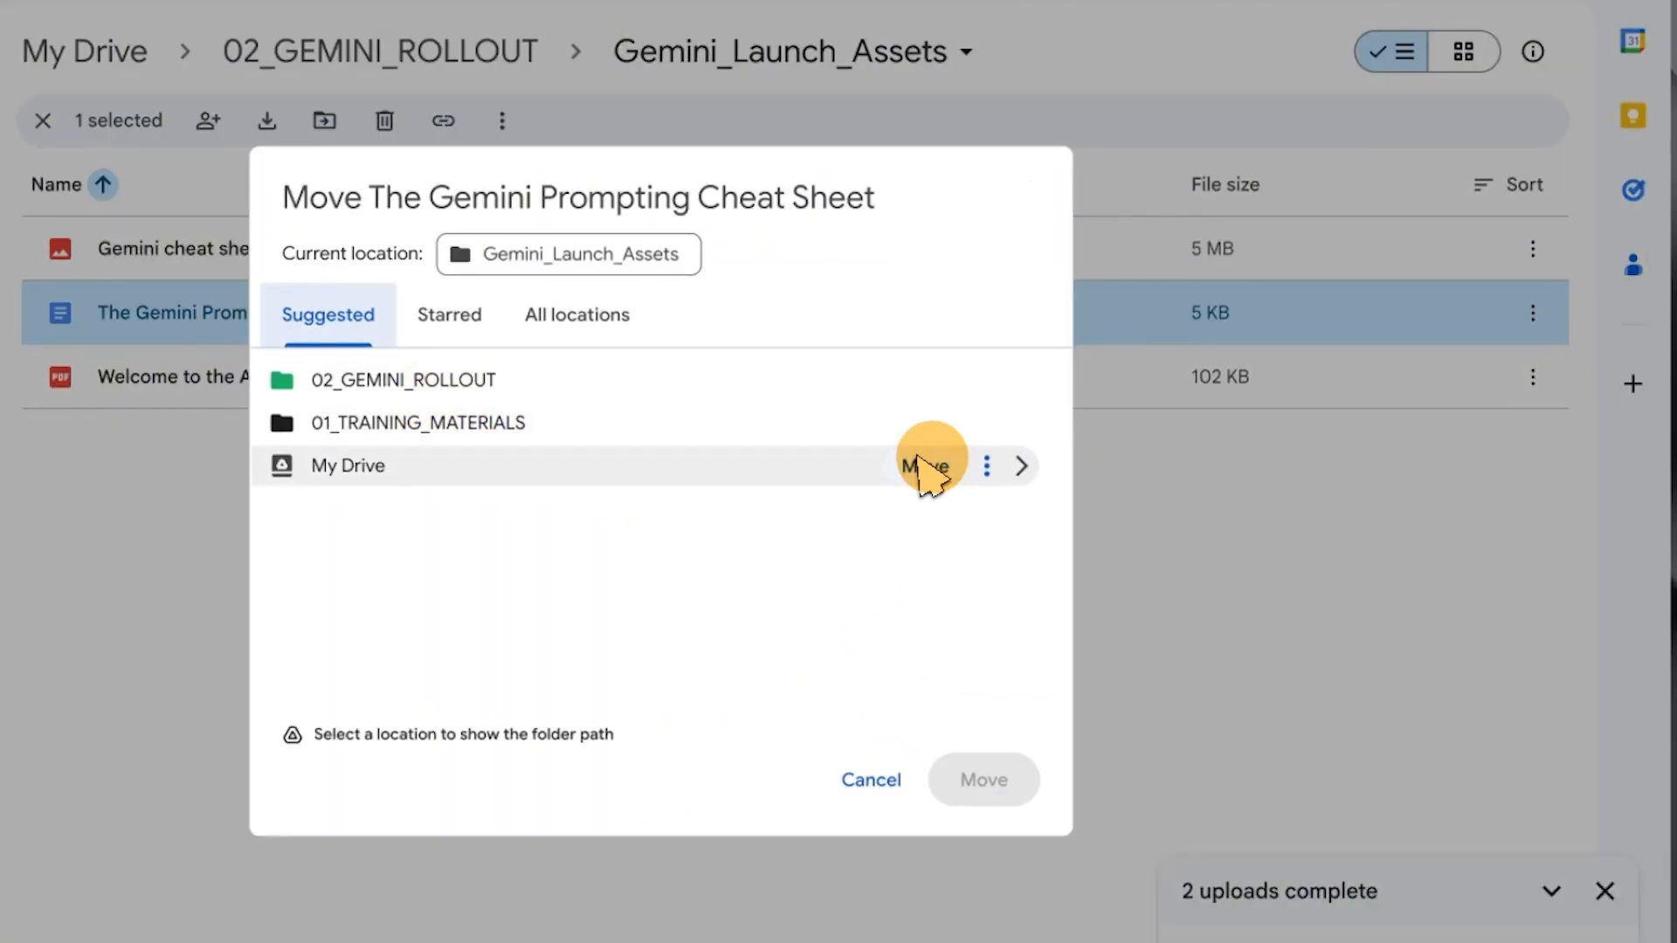
{"action": "left_click", "coordinate": [922, 430]}
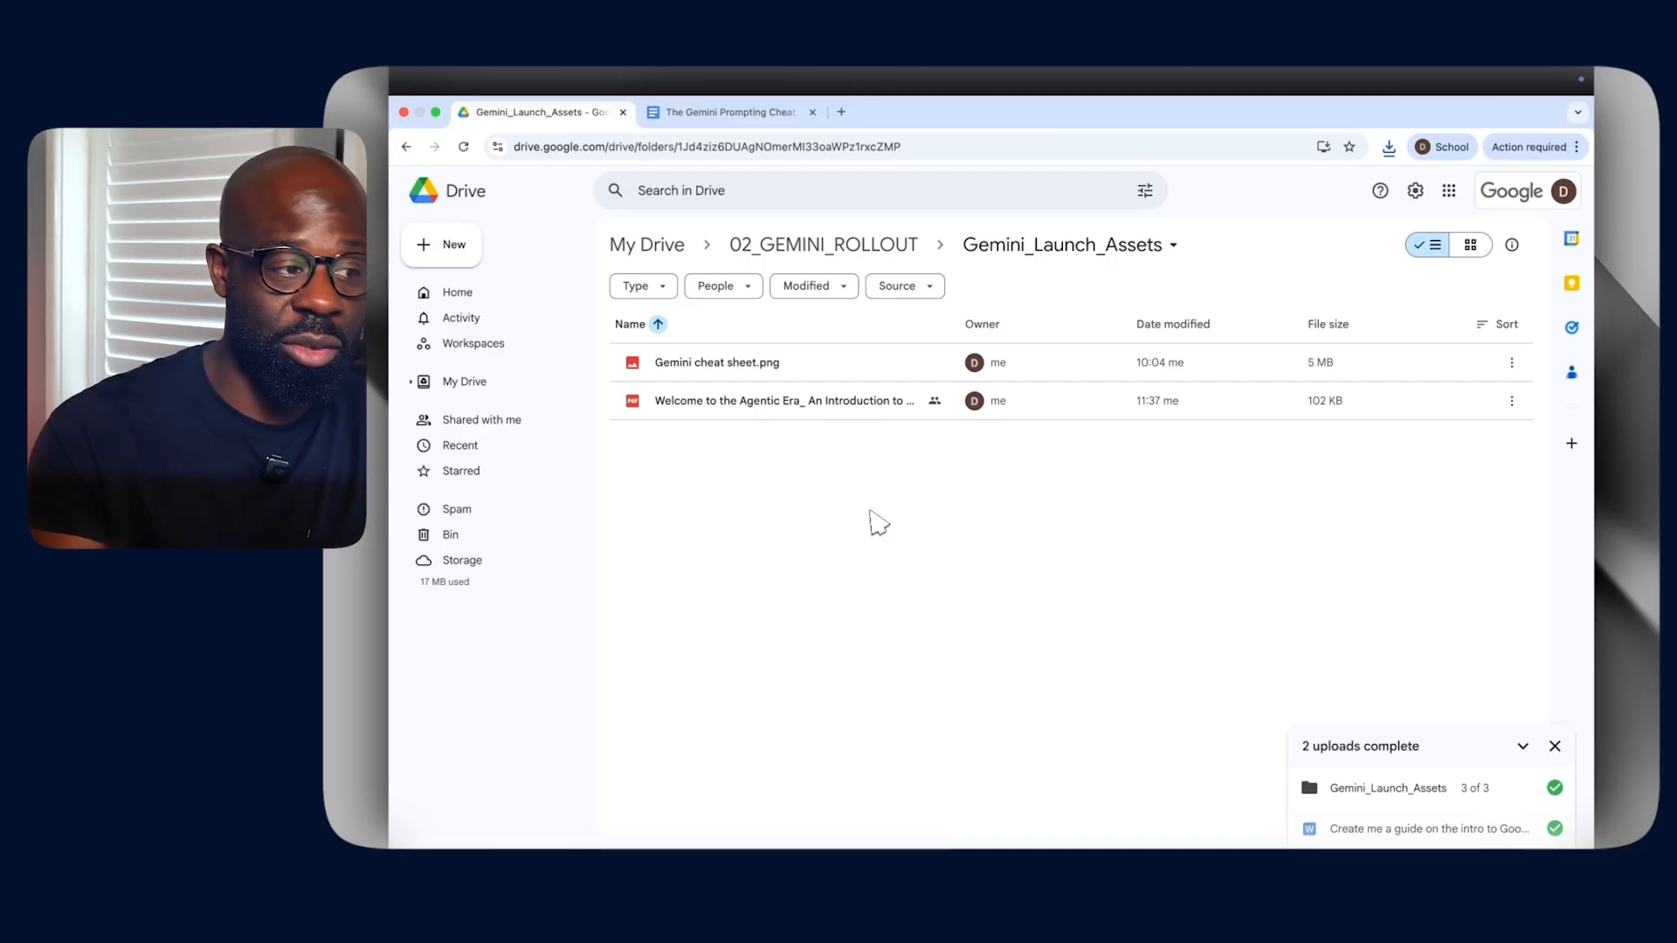
In the general Drive settings, enable converting uploads to Google Docs editor format.
{"action": "left_click", "coordinate": [1415, 191]}
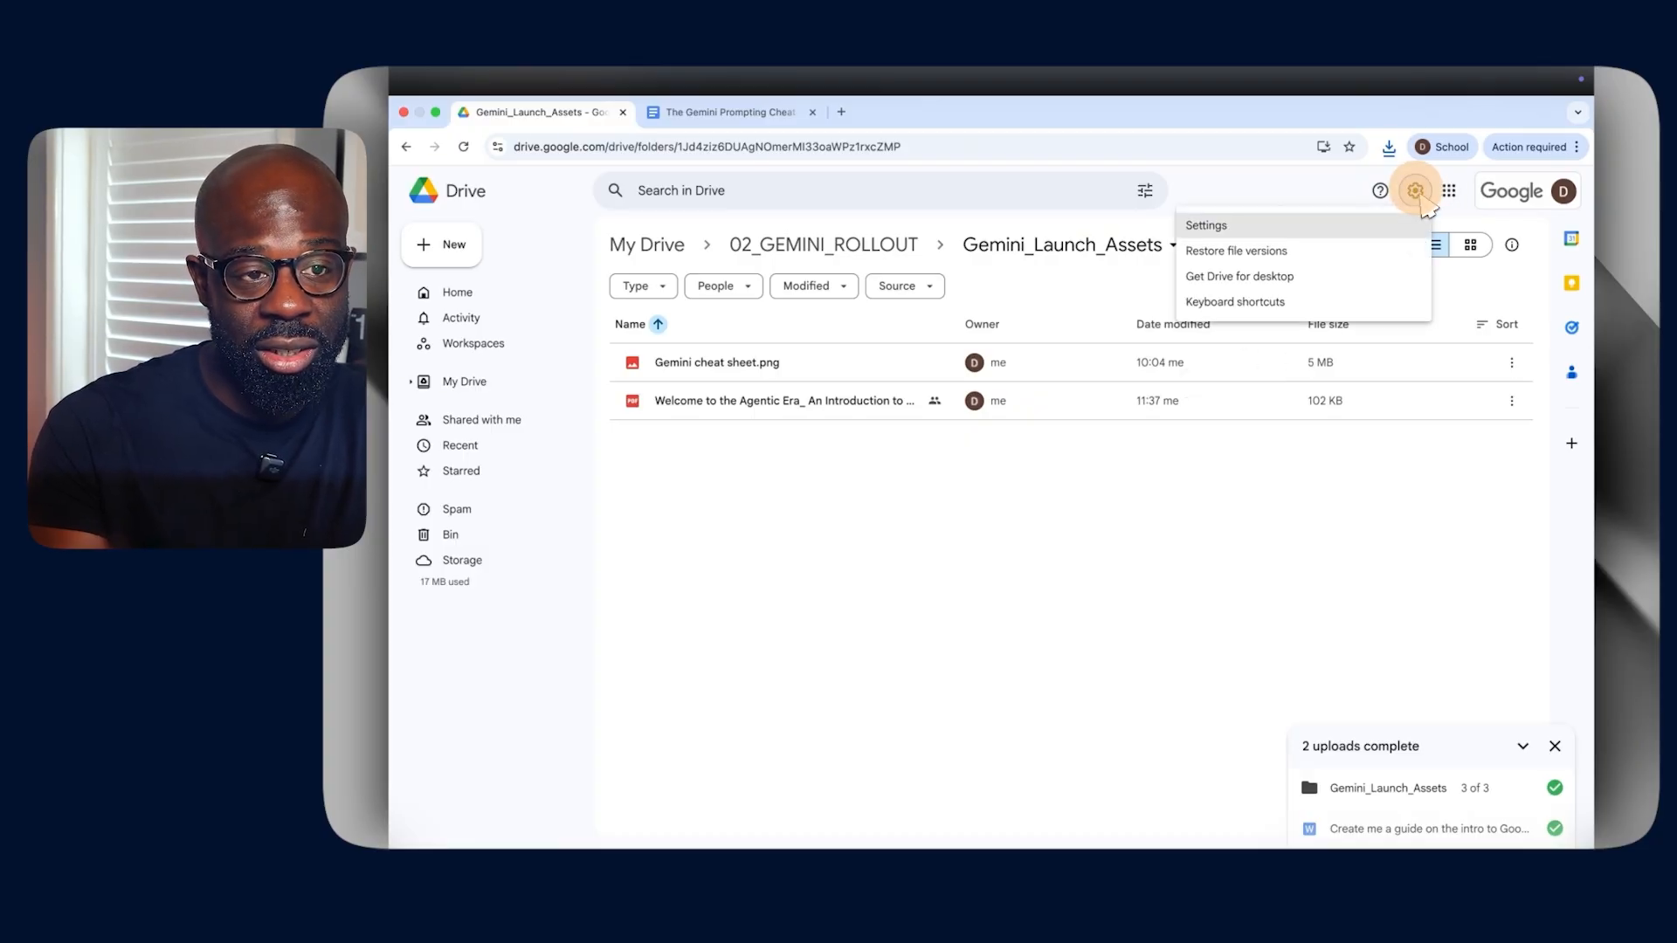
{"action": "left_click", "coordinate": [1234, 229]}
{"action": "scroll", "coordinate": [905, 437], "scroll_direction": "down", "scroll_amount": 3}
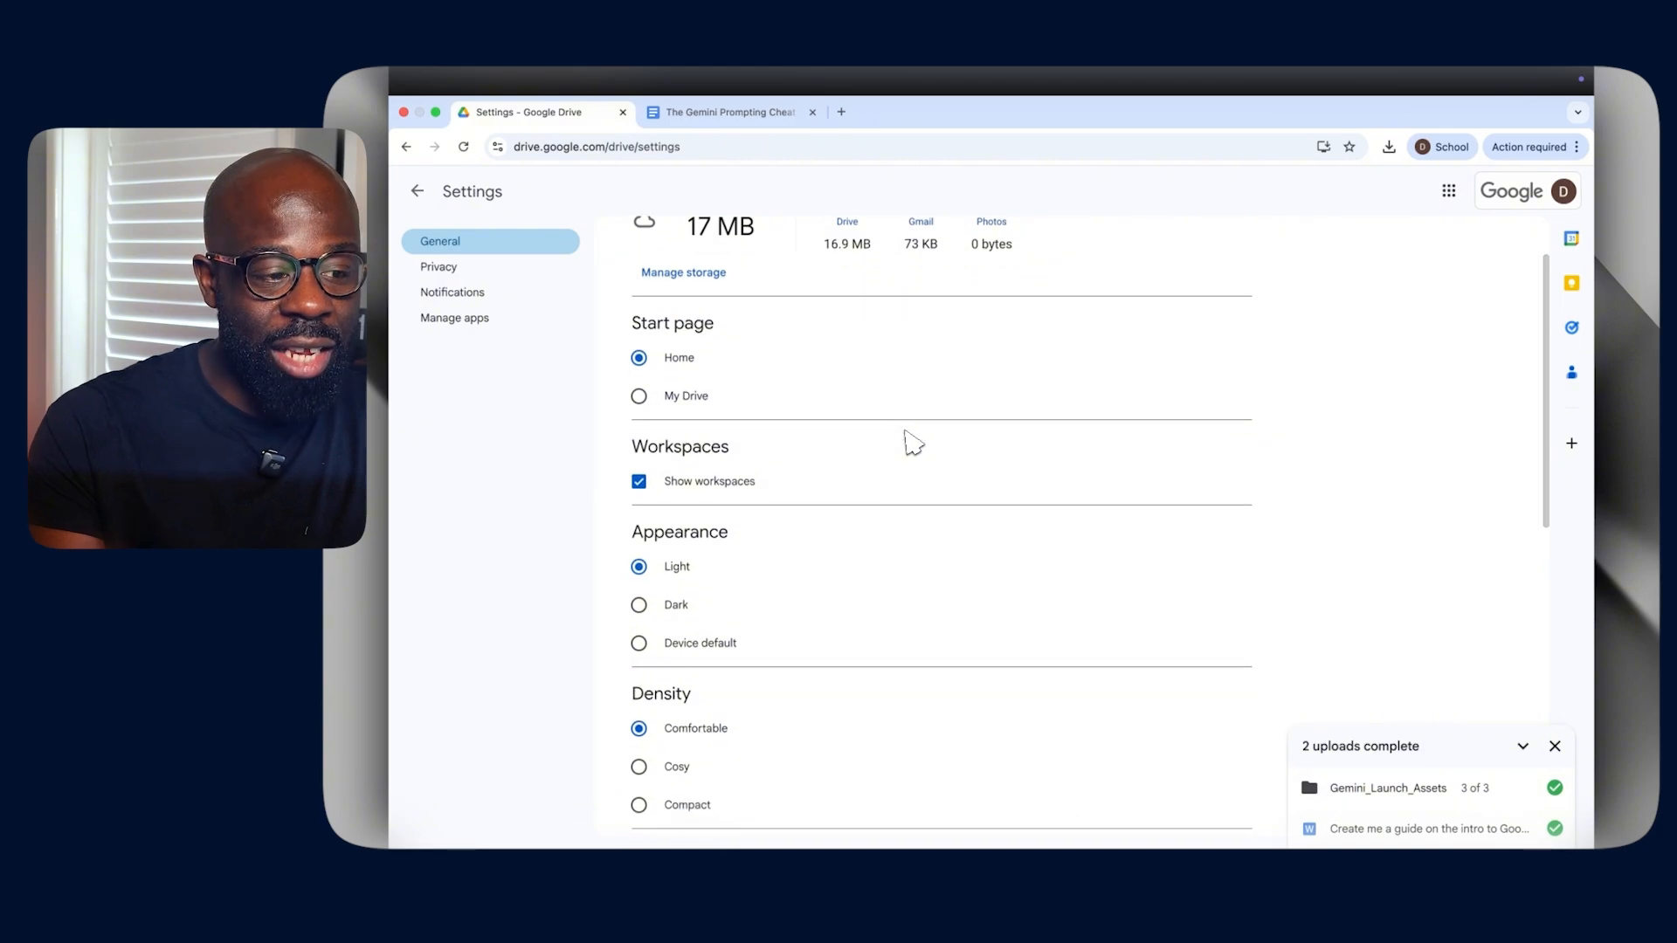
{"action": "scroll", "coordinate": [905, 436], "scroll_direction": "down", "scroll_amount": 4}
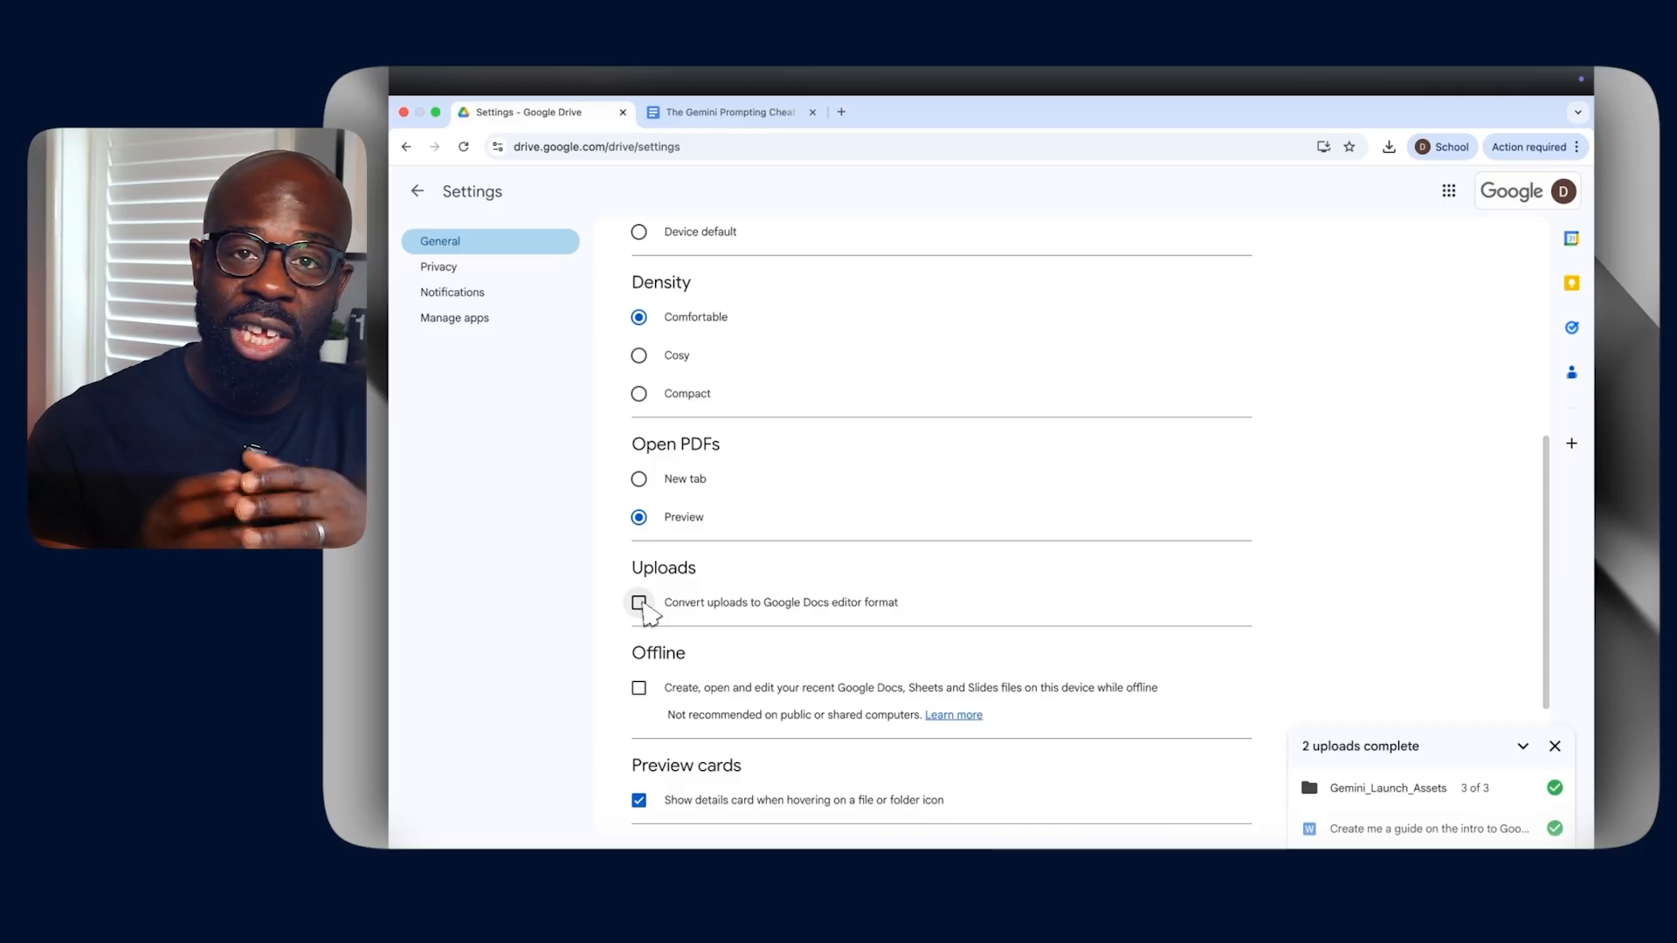
{"action": "left_click", "coordinate": [641, 603]}
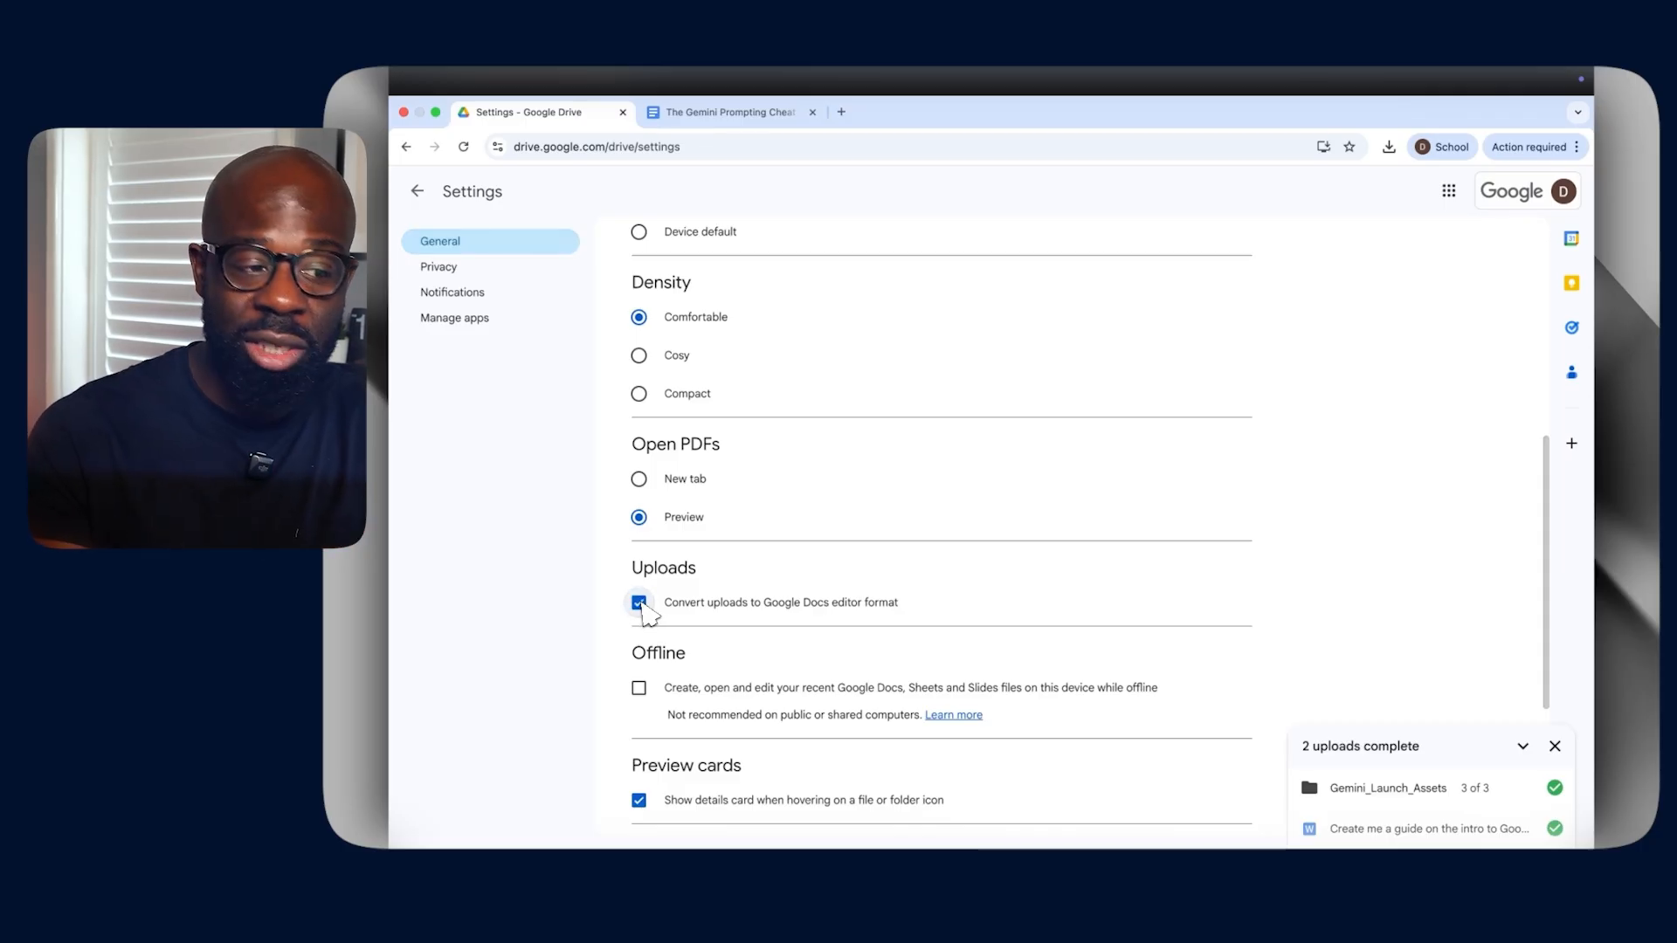